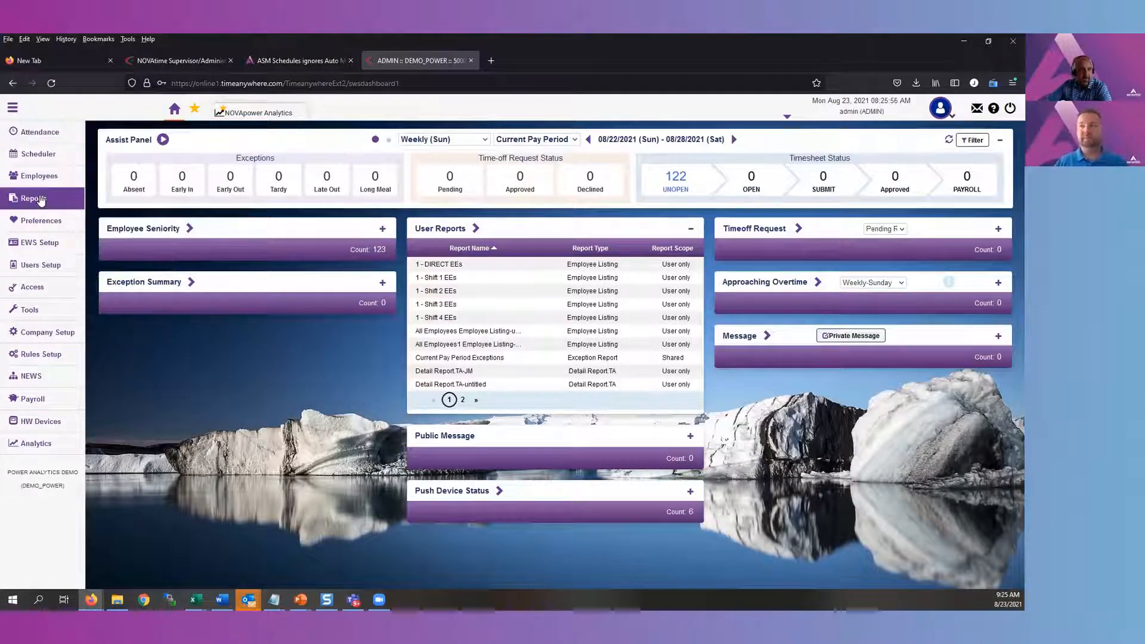
Open the Report Generator and expand the Labor Costing report templates
mouse_move(42, 199)
click(99, 195)
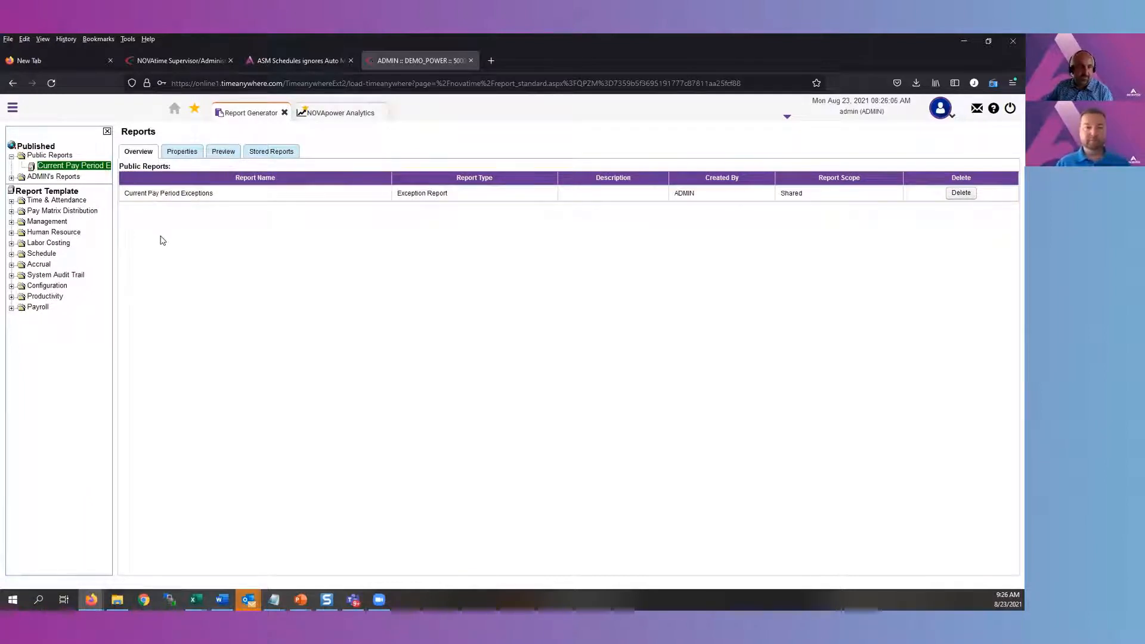
click(10, 202)
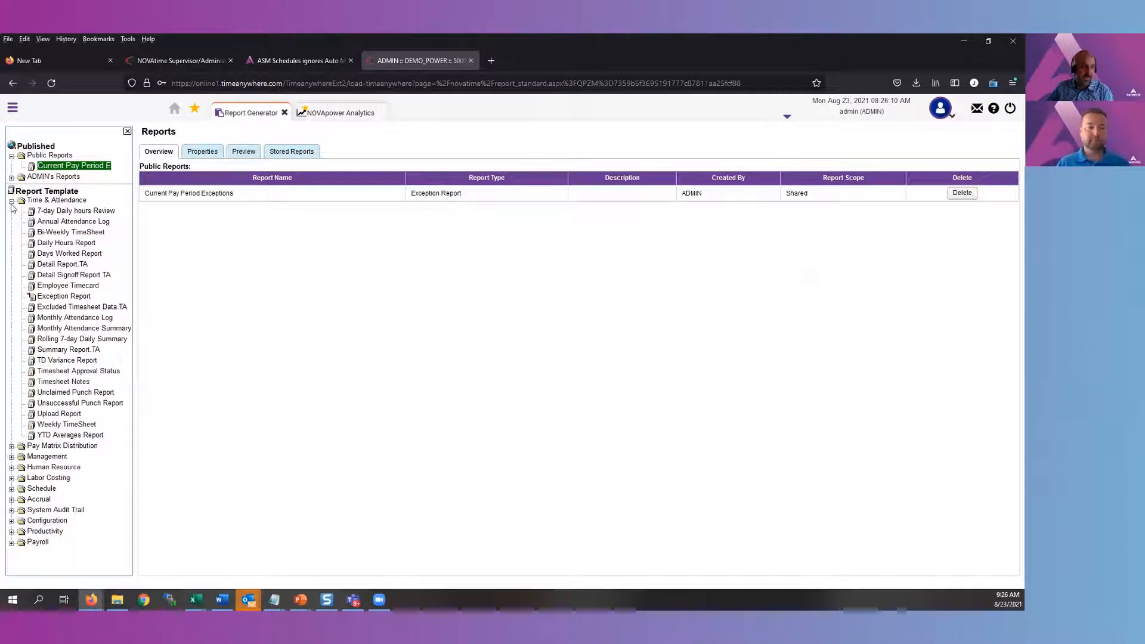
click(11, 202)
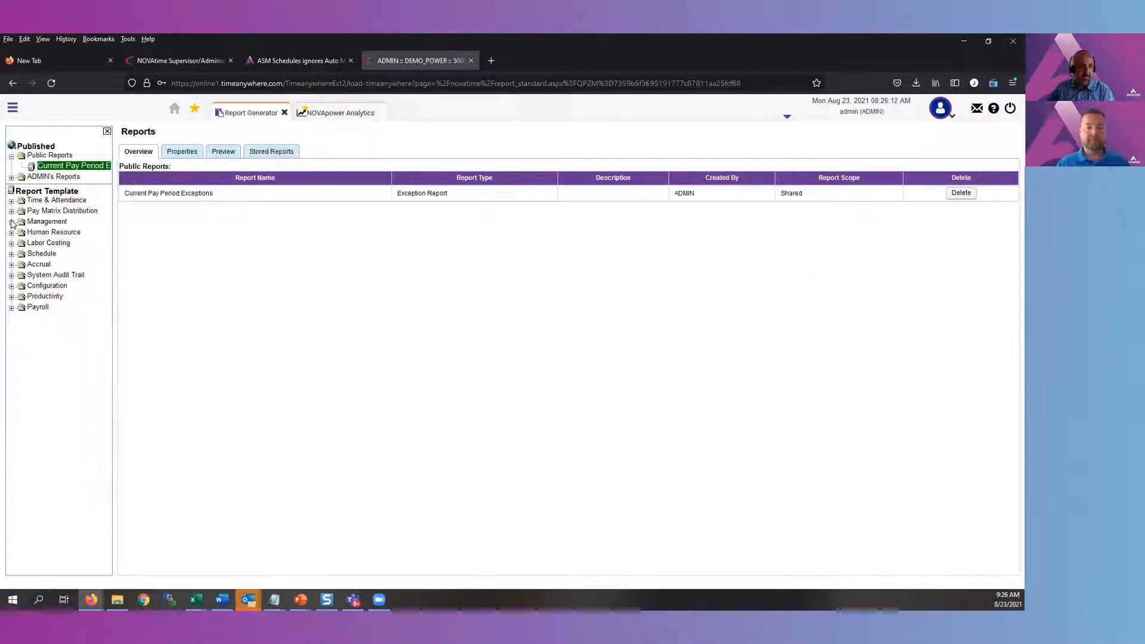
click(11, 243)
click(11, 242)
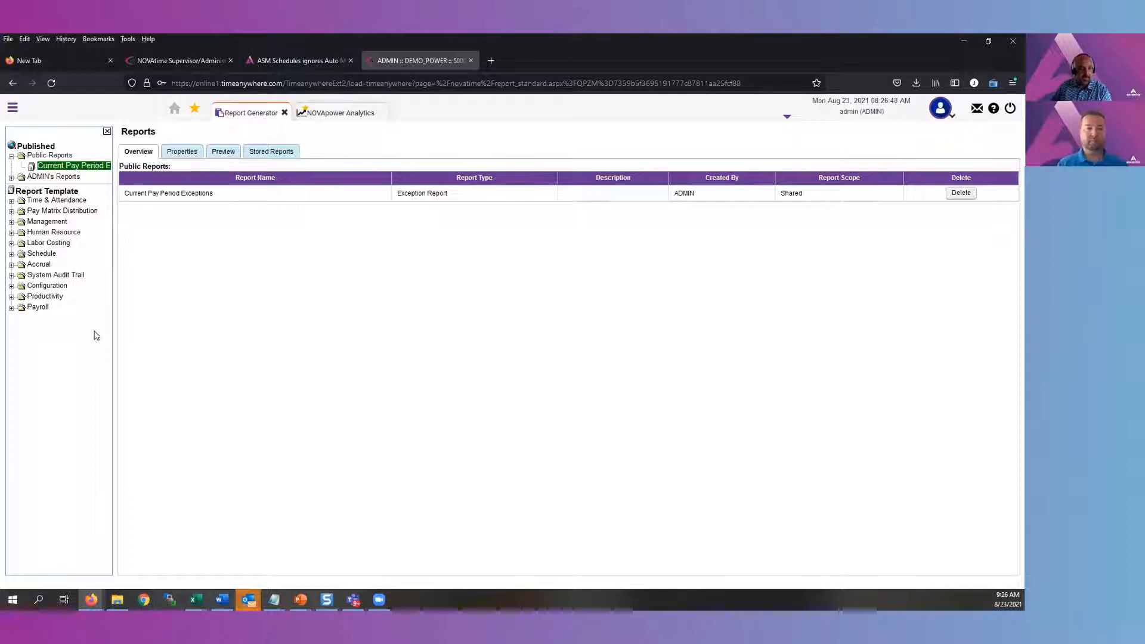
click(12, 243)
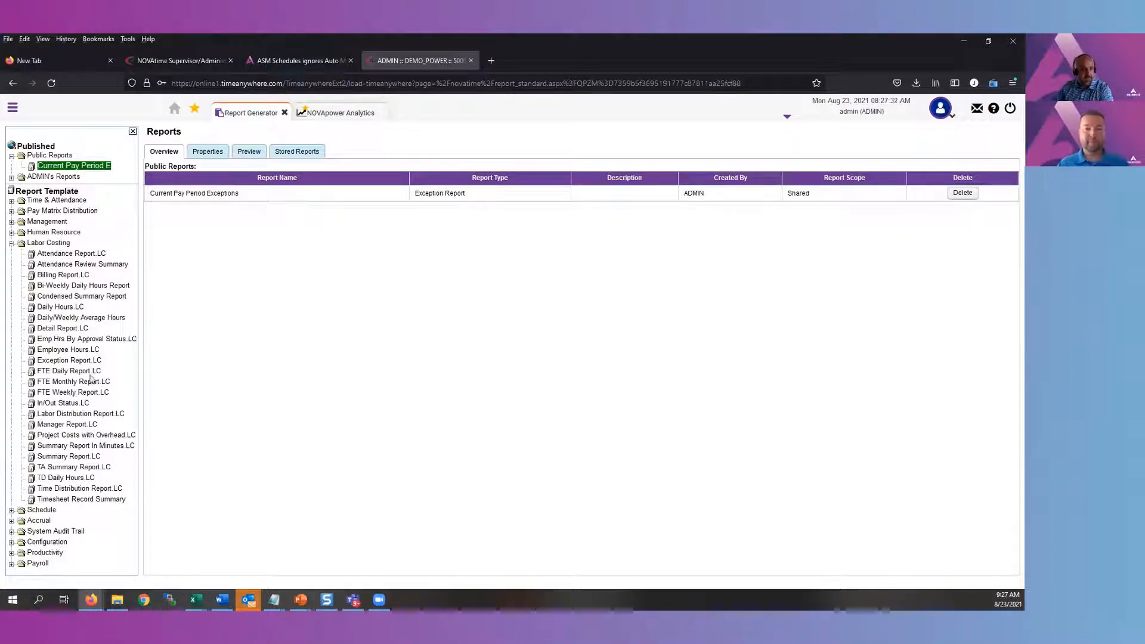
Read the definition of the Detail Report.LC template and bring up the overview of Labor Costing report descriptions
click(63, 330)
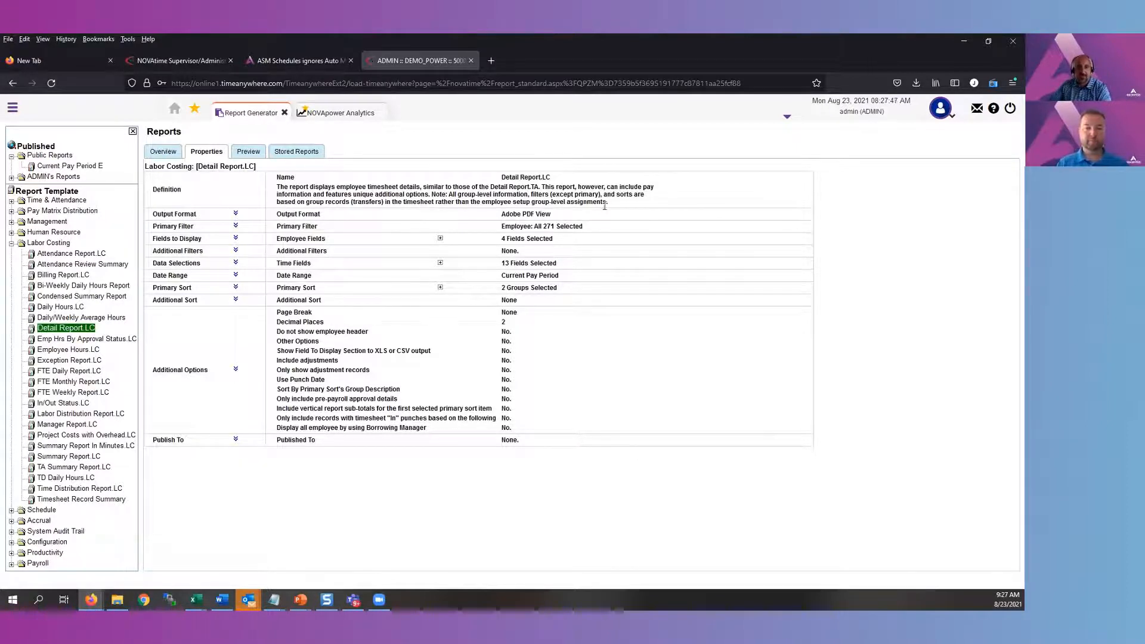
drag(608, 202, 276, 192)
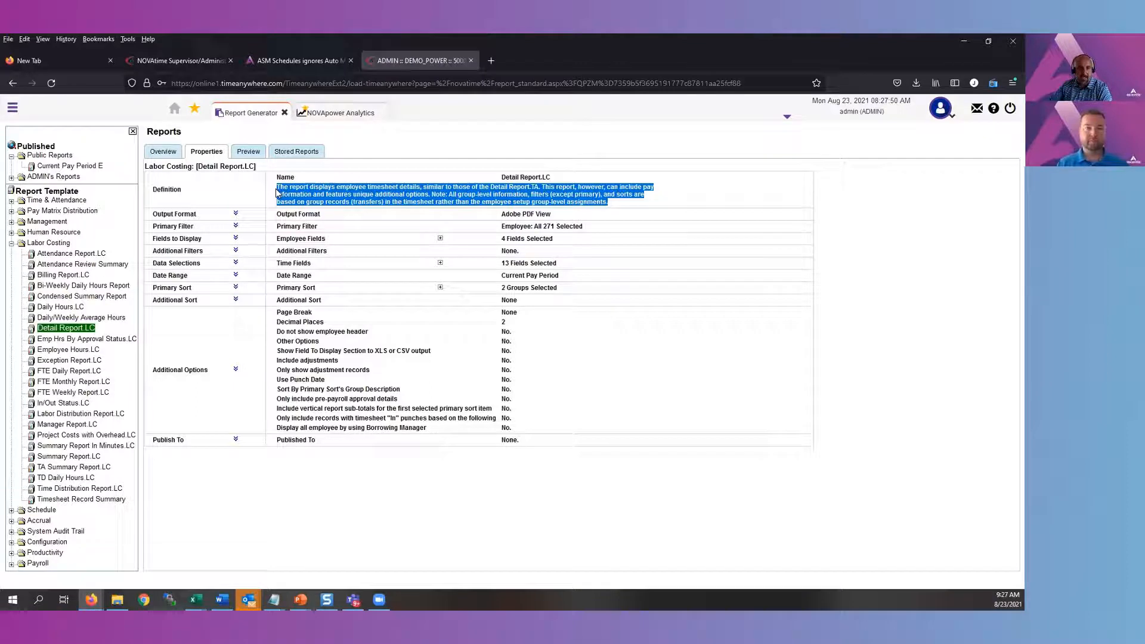
click(669, 205)
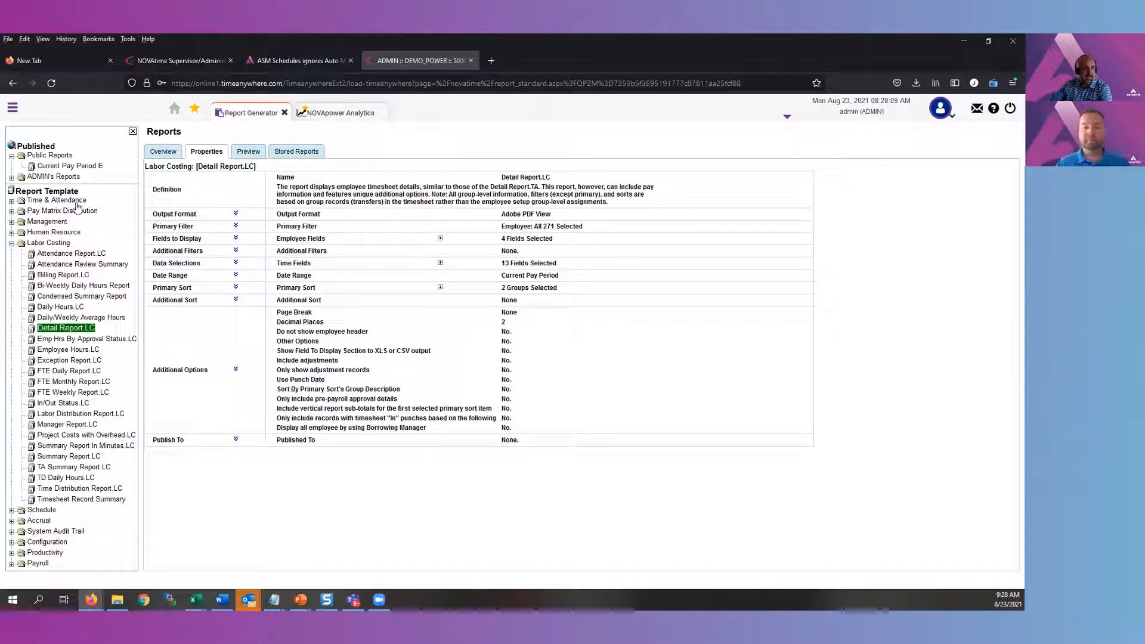
click(164, 152)
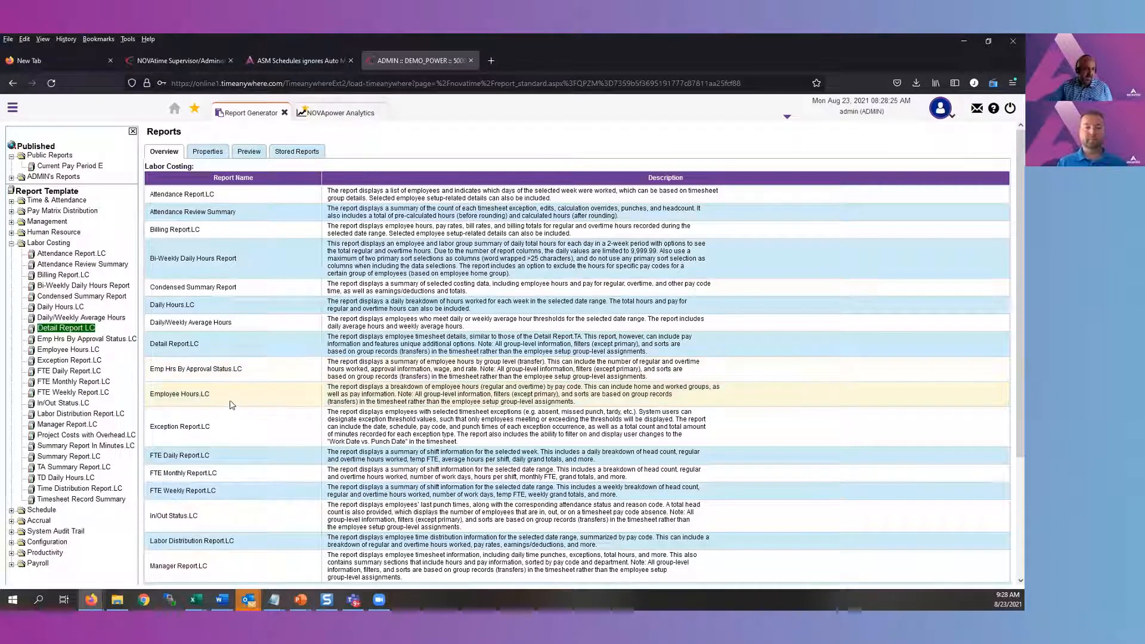
Open the Summary Report.LC template and expand its output format options
click(88, 458)
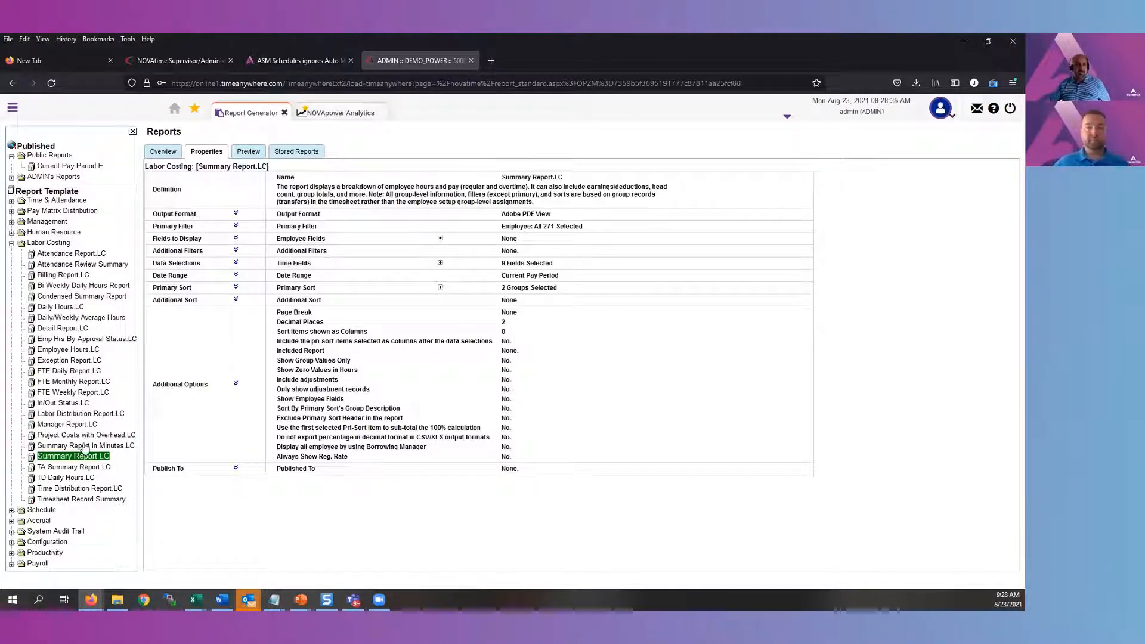
click(236, 213)
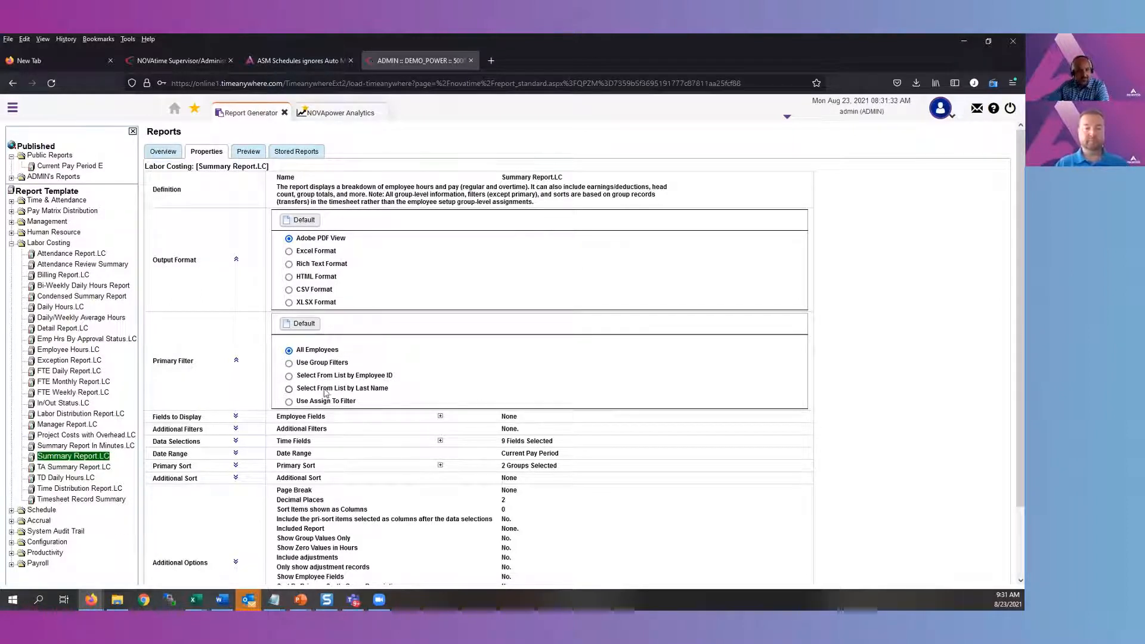
Set the primary filter to Use Group Filters with the department 30000 [Project Management] selected, and collapse the section
click(288, 363)
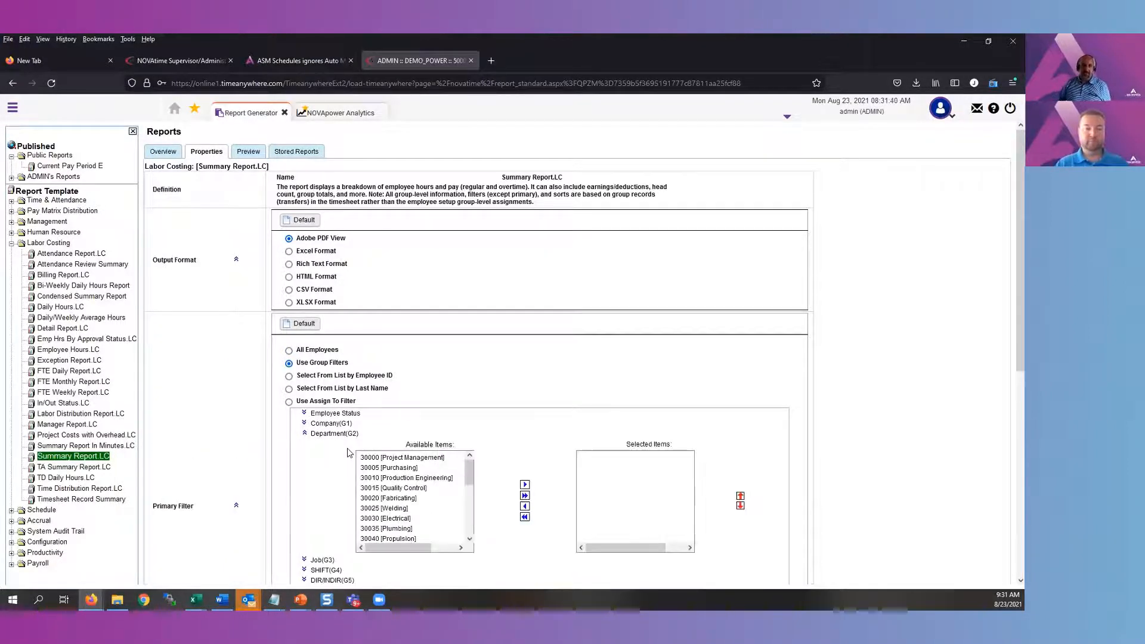
click(383, 469)
click(391, 458)
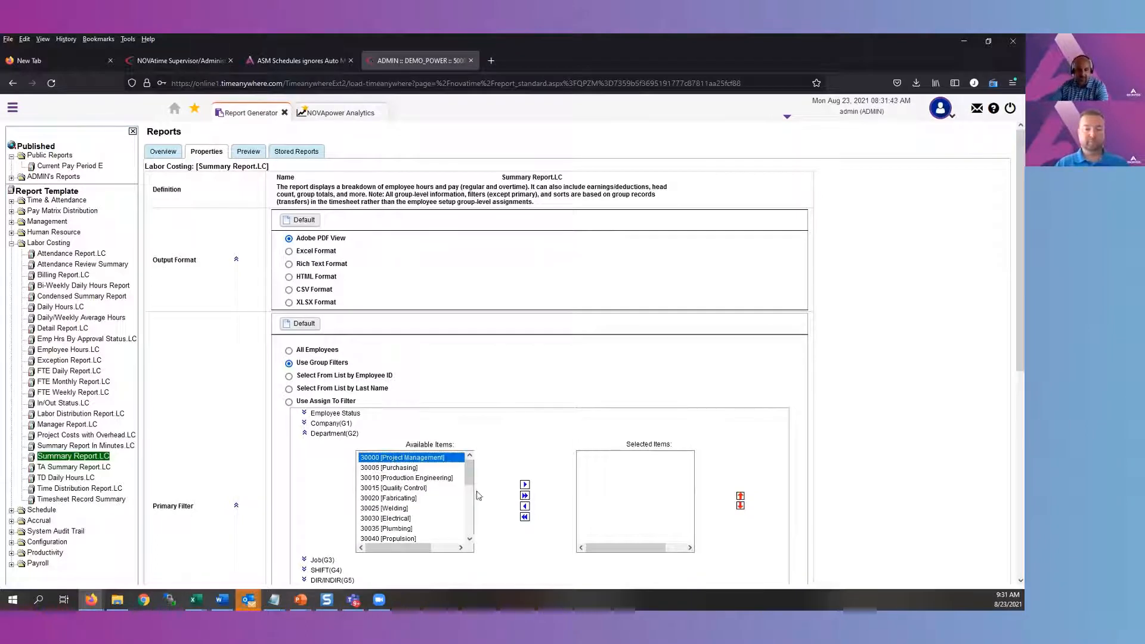
click(525, 484)
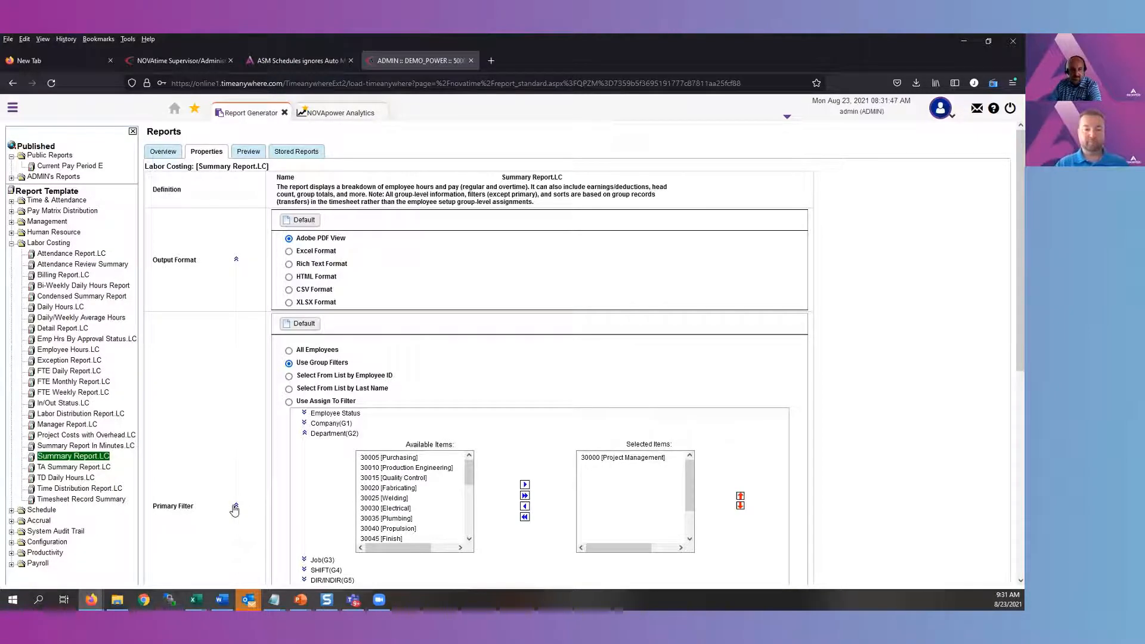
click(235, 507)
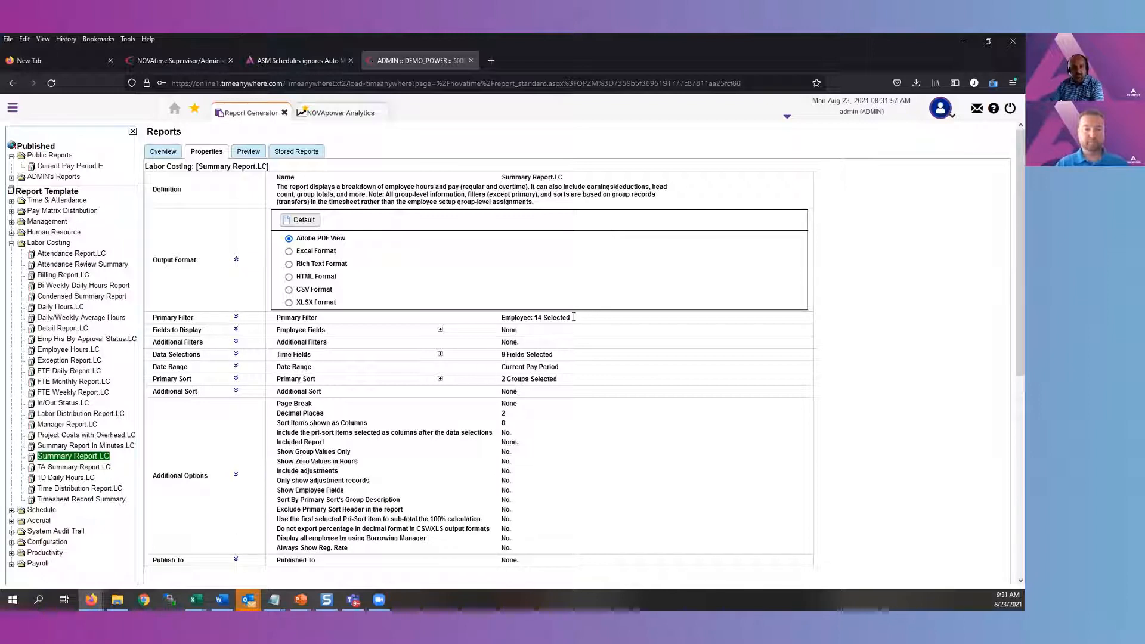
Remove every selected department from the primary filter's group selection and collapse the section
drag(567, 319, 500, 321)
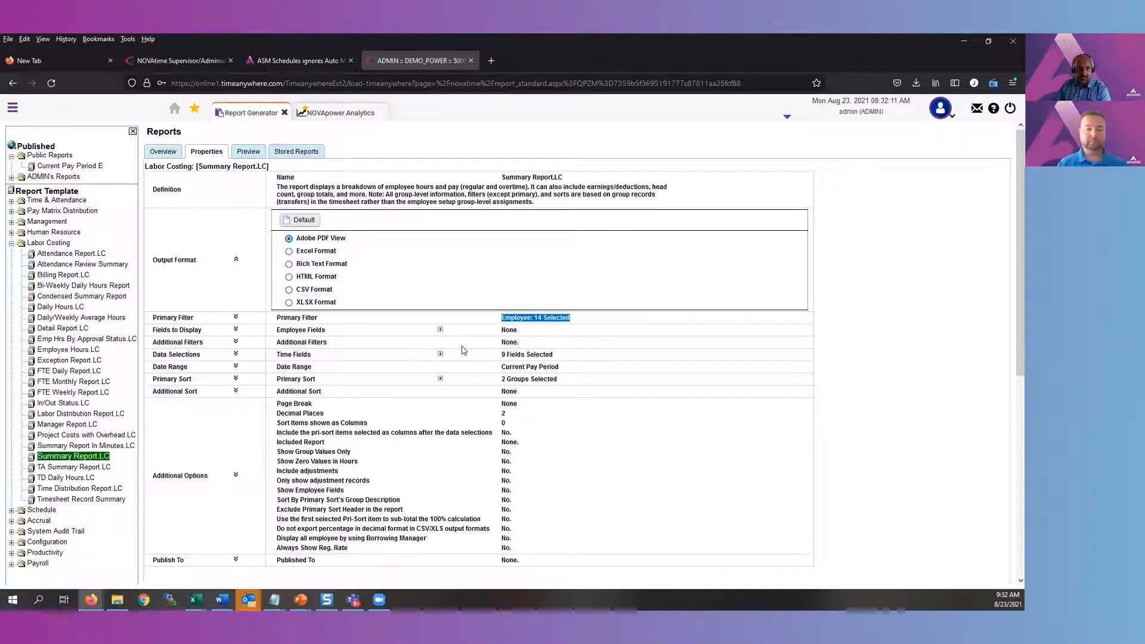
drag(318, 318, 294, 317)
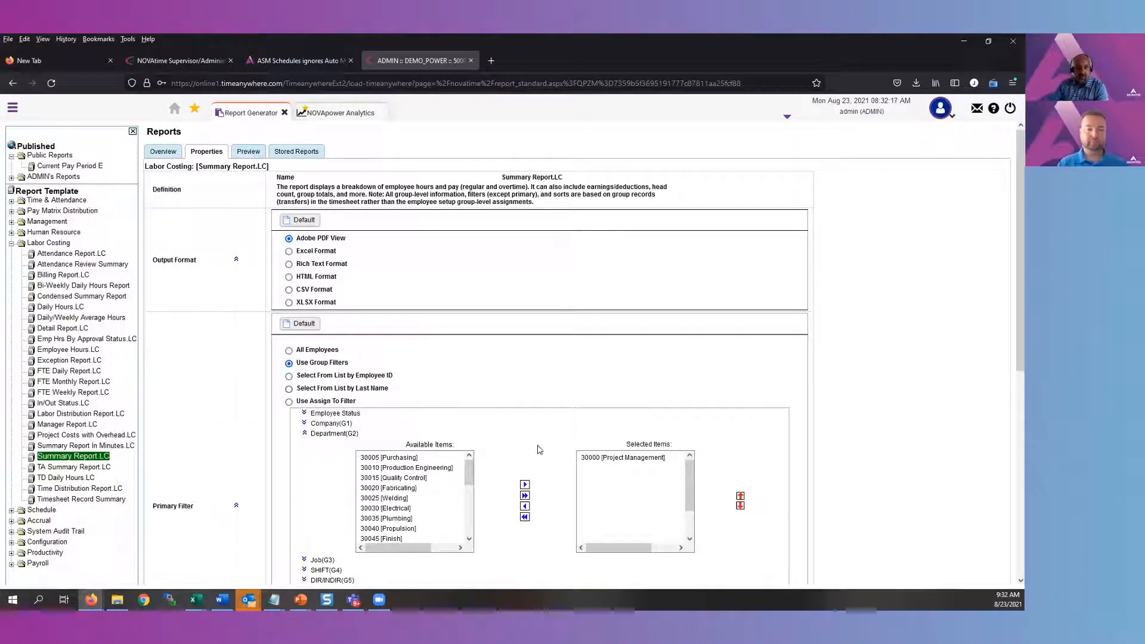
click(524, 517)
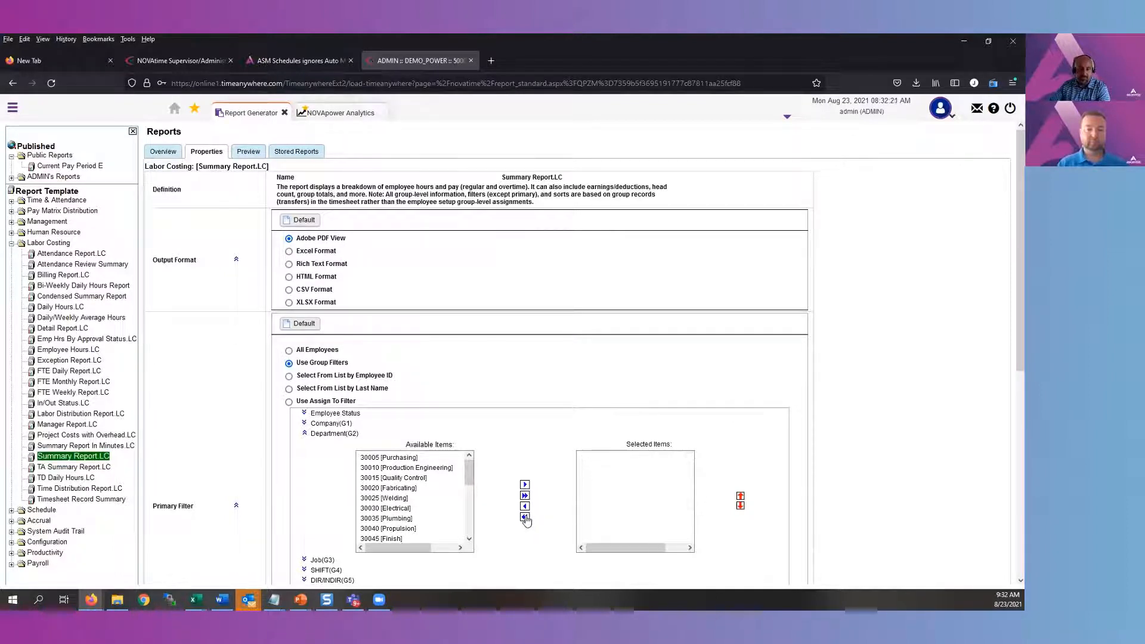
click(305, 433)
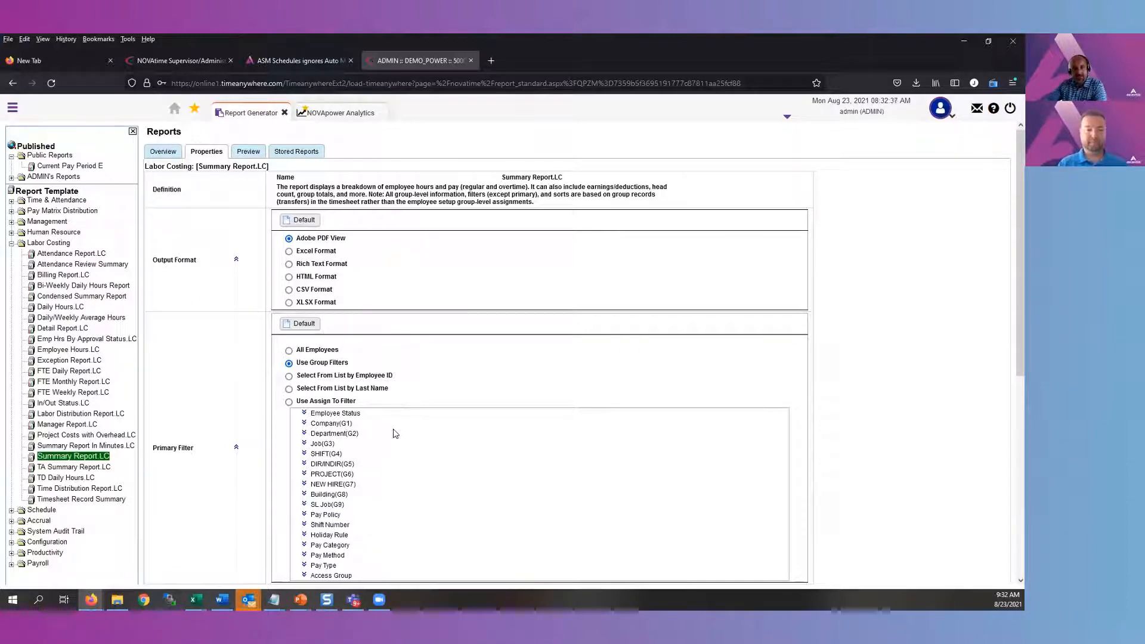
click(236, 448)
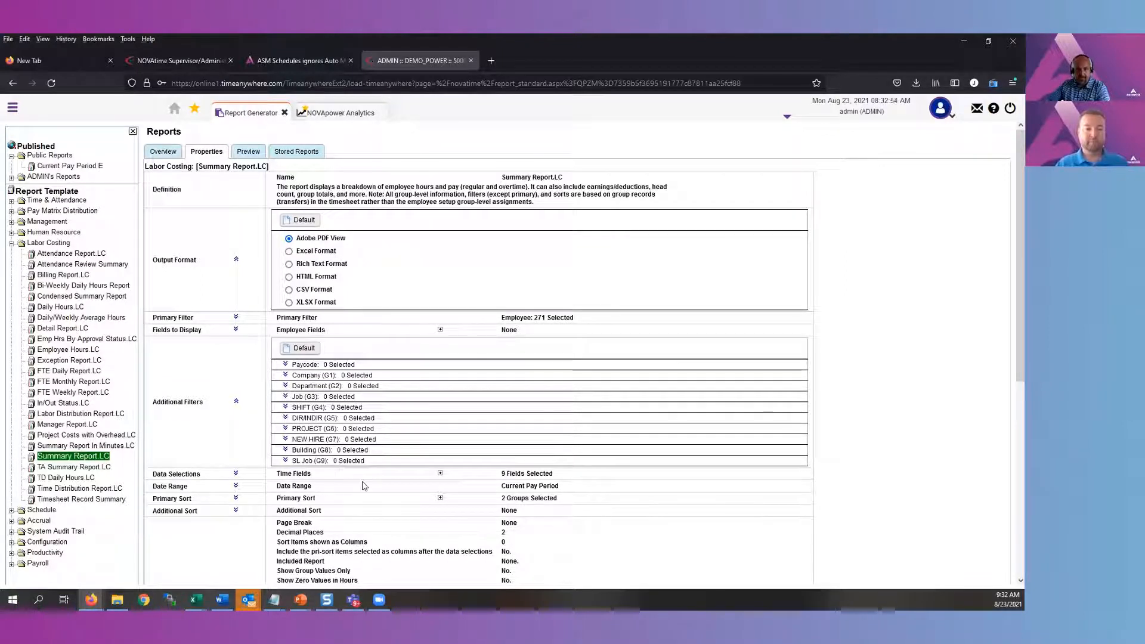
Add the department 30000 [Project Management] as an additional filter of the summary report
click(360, 386)
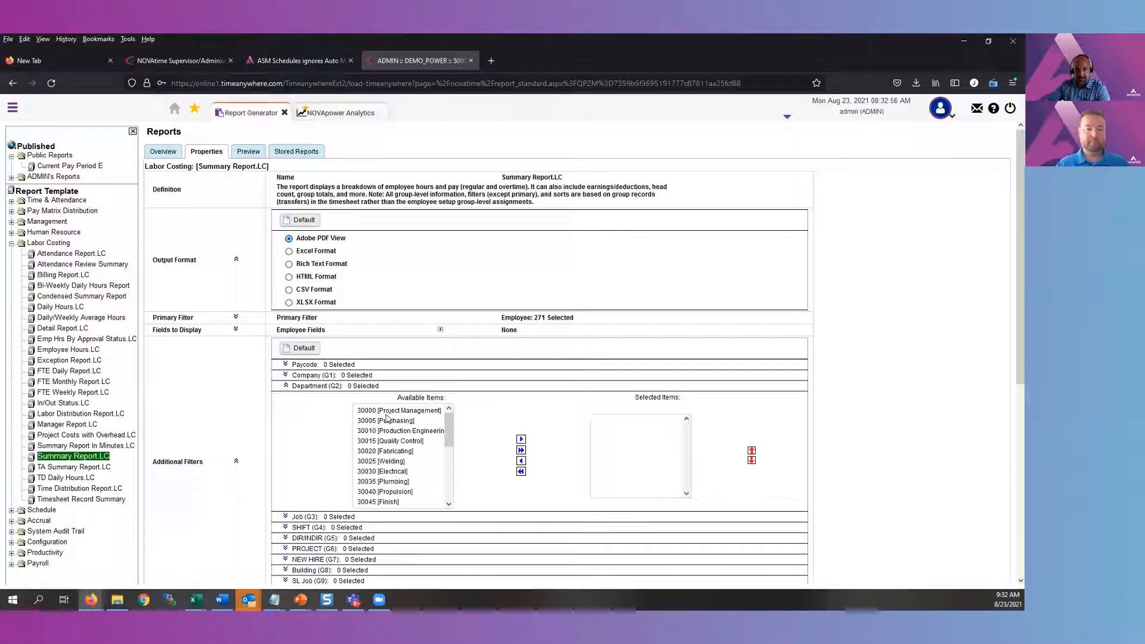
click(386, 412)
click(521, 439)
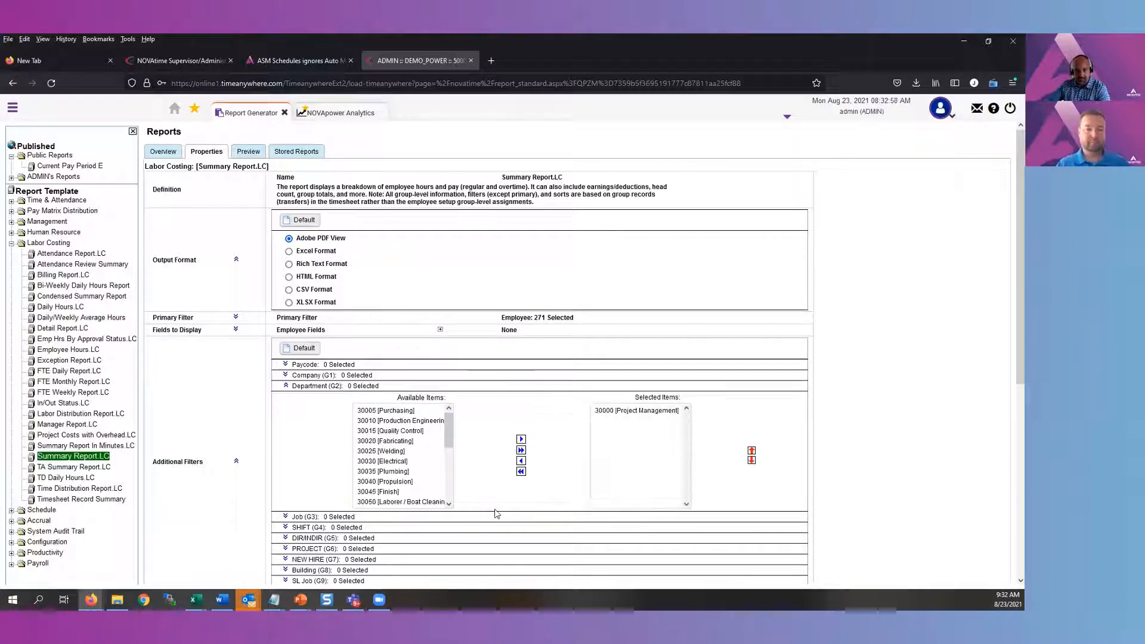
click(236, 461)
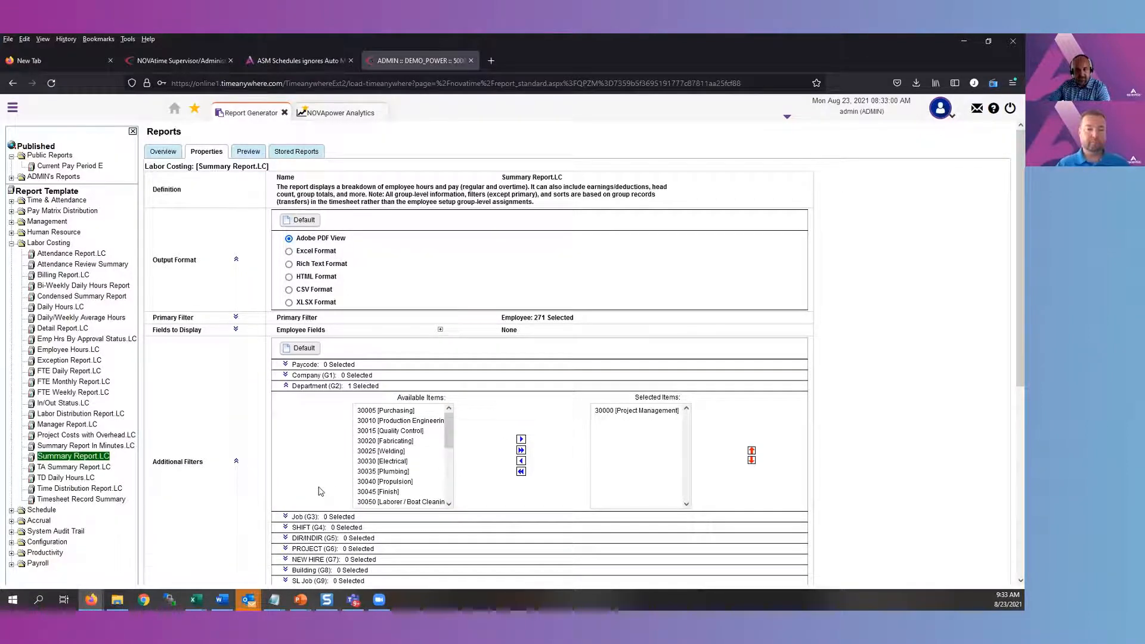
drag(576, 320, 529, 320)
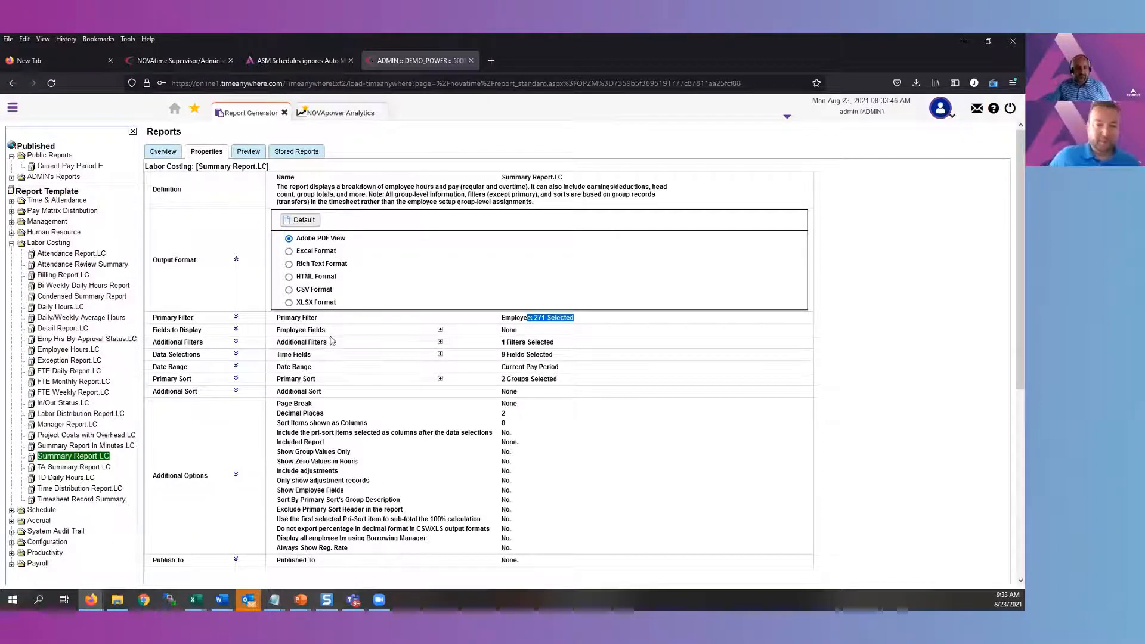
click(602, 319)
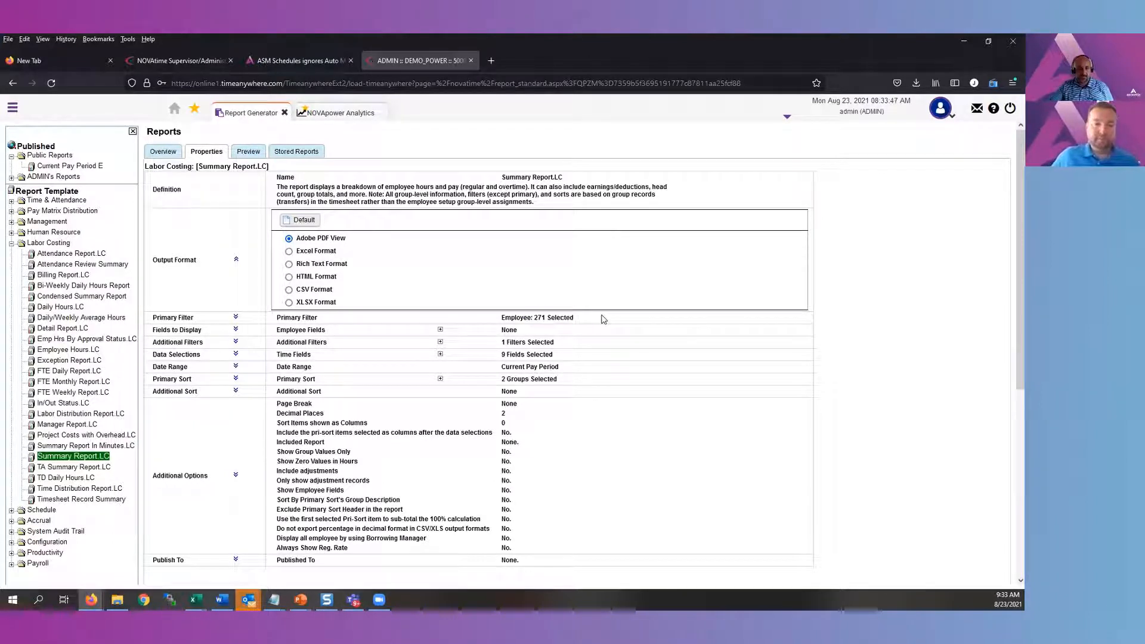
Expand the date range options, choose Custom and view the calendar for the start date without picking a day
click(236, 367)
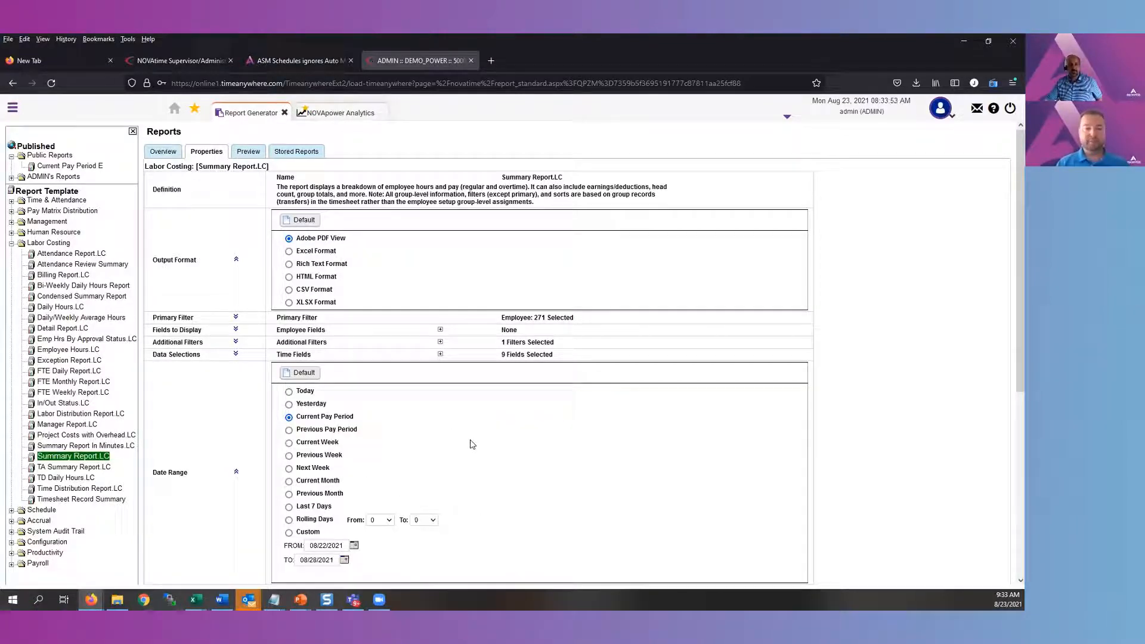
scroll(466, 441, down, 1)
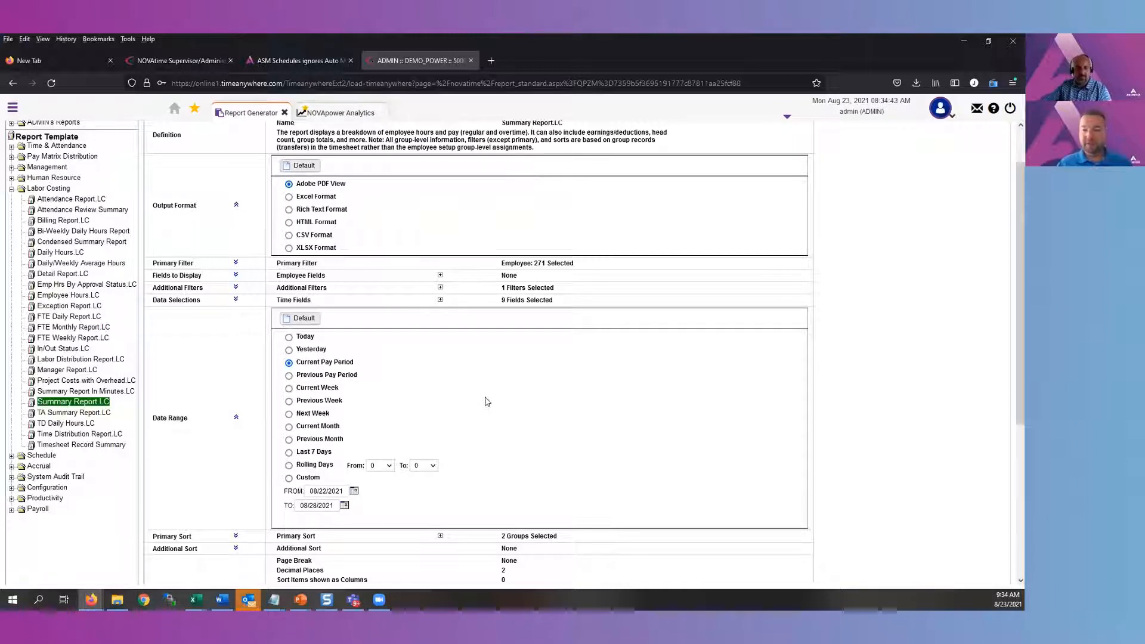
click(319, 478)
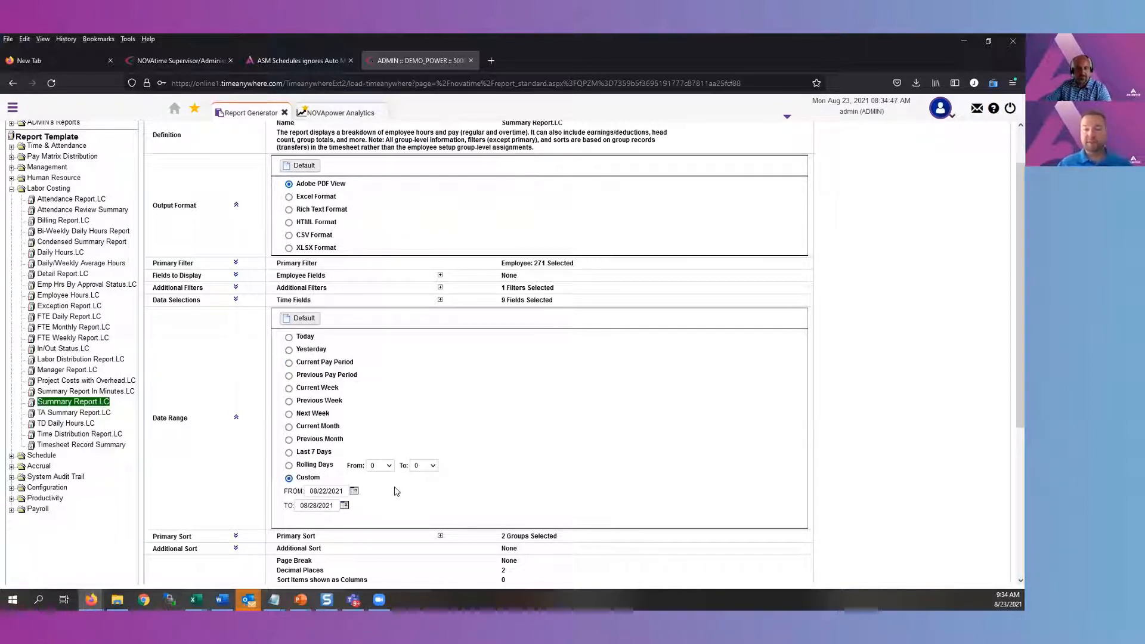
click(354, 491)
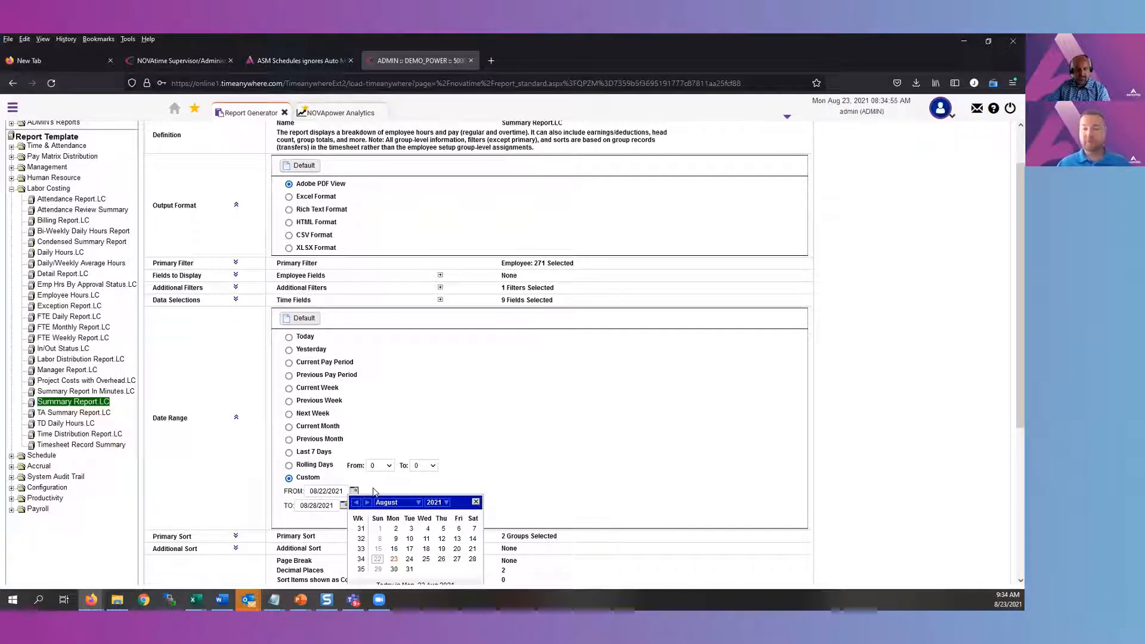
click(476, 503)
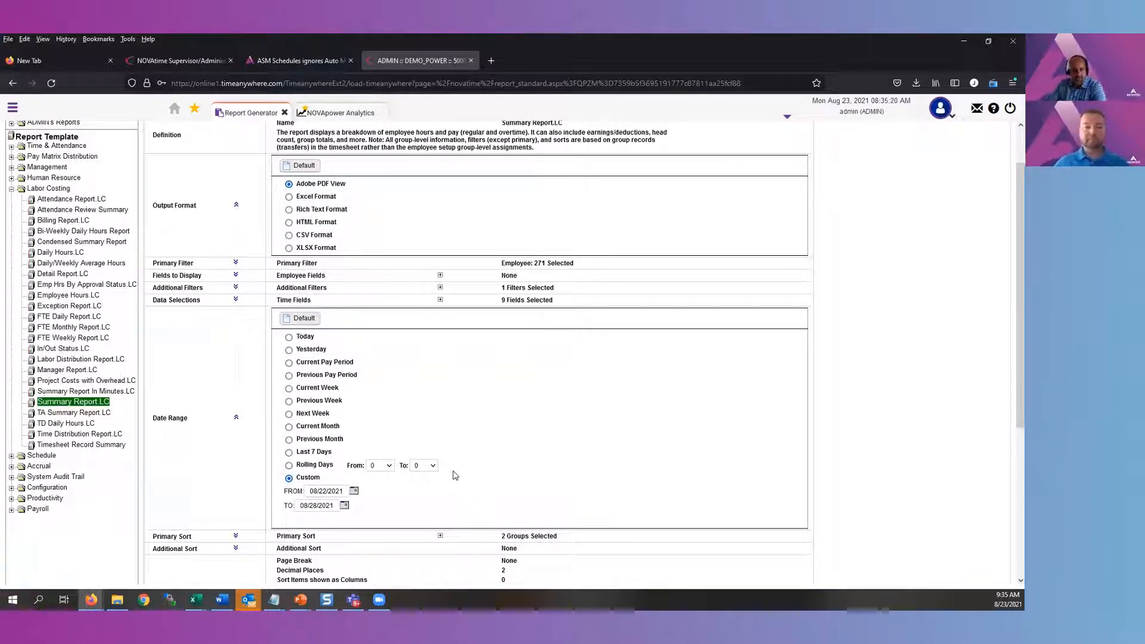
Set the date range to Rolling Days from -14 to 0 and collapse the section
drag(300, 466, 331, 465)
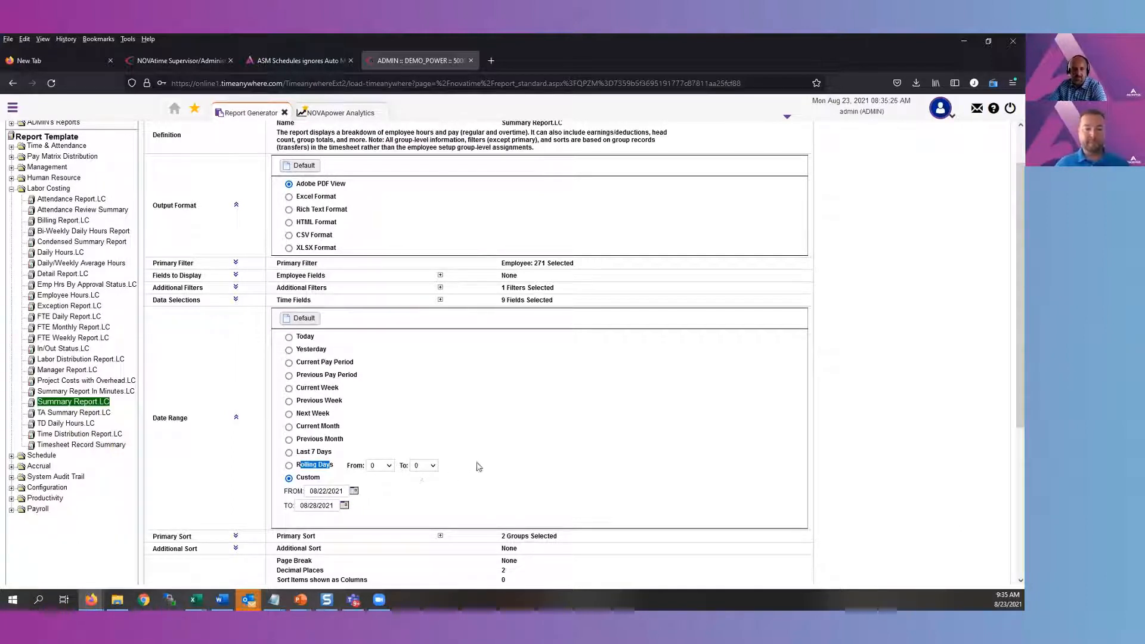
click(389, 467)
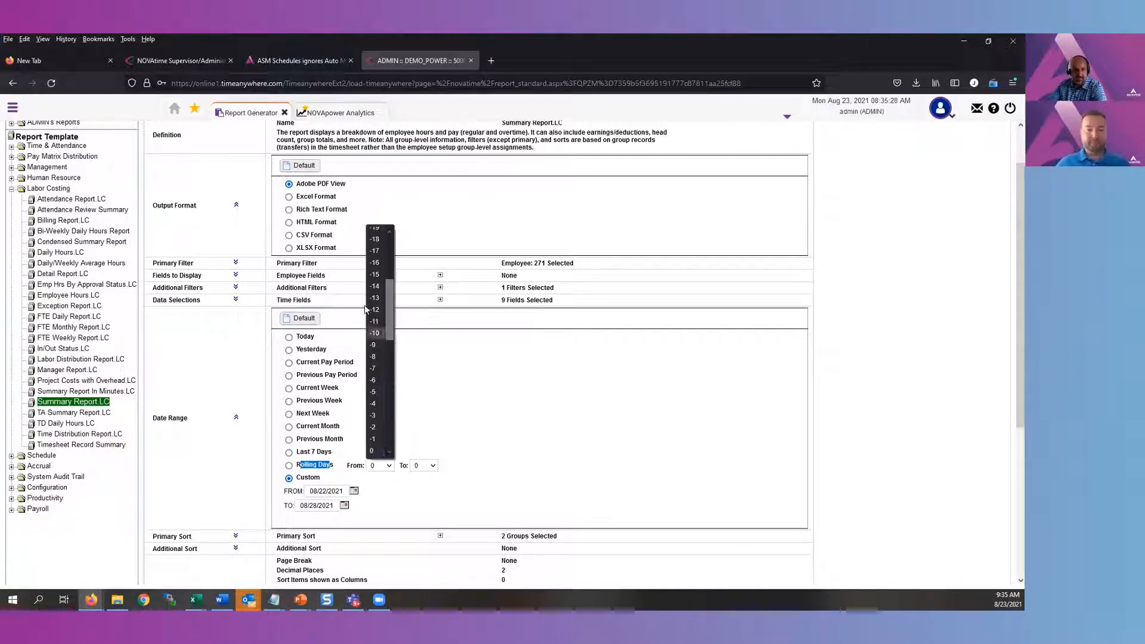
click(375, 286)
click(454, 474)
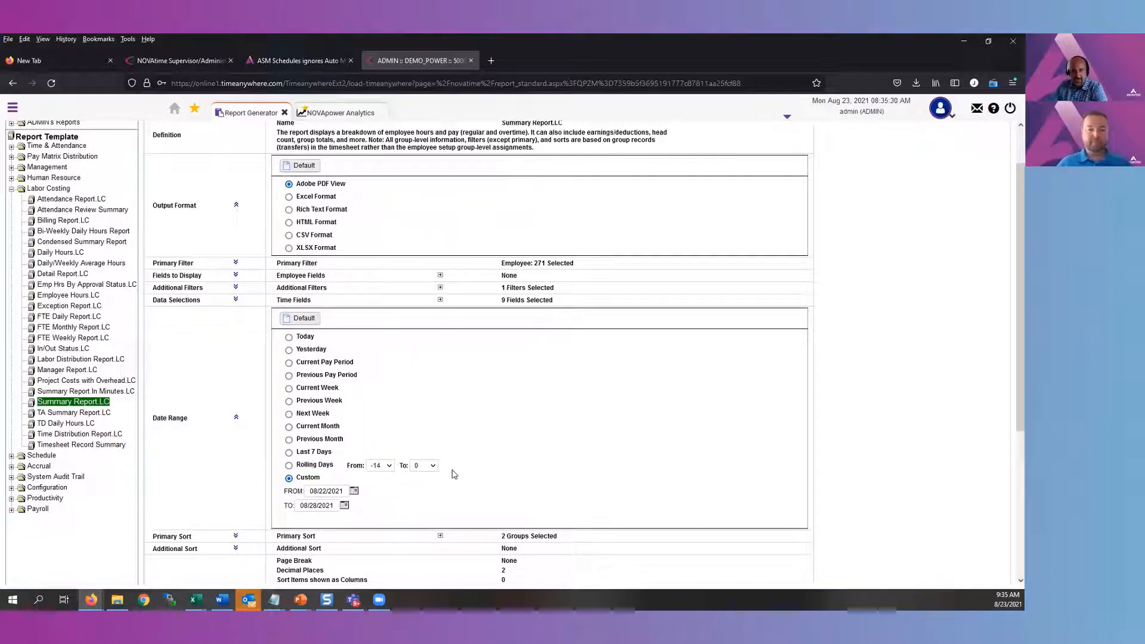
click(288, 465)
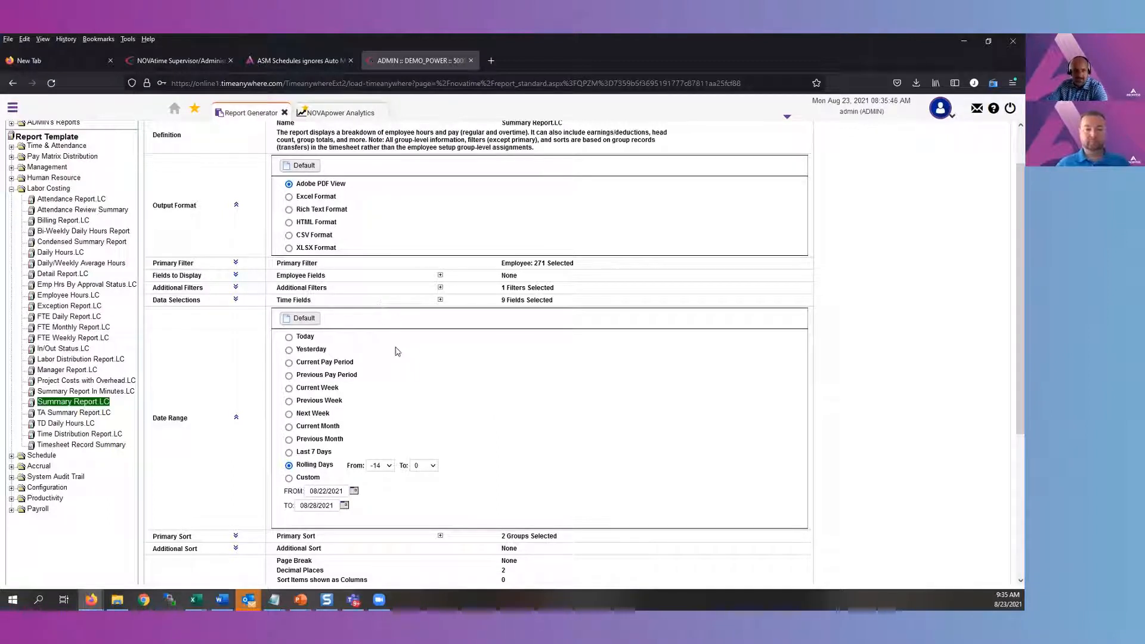
click(236, 420)
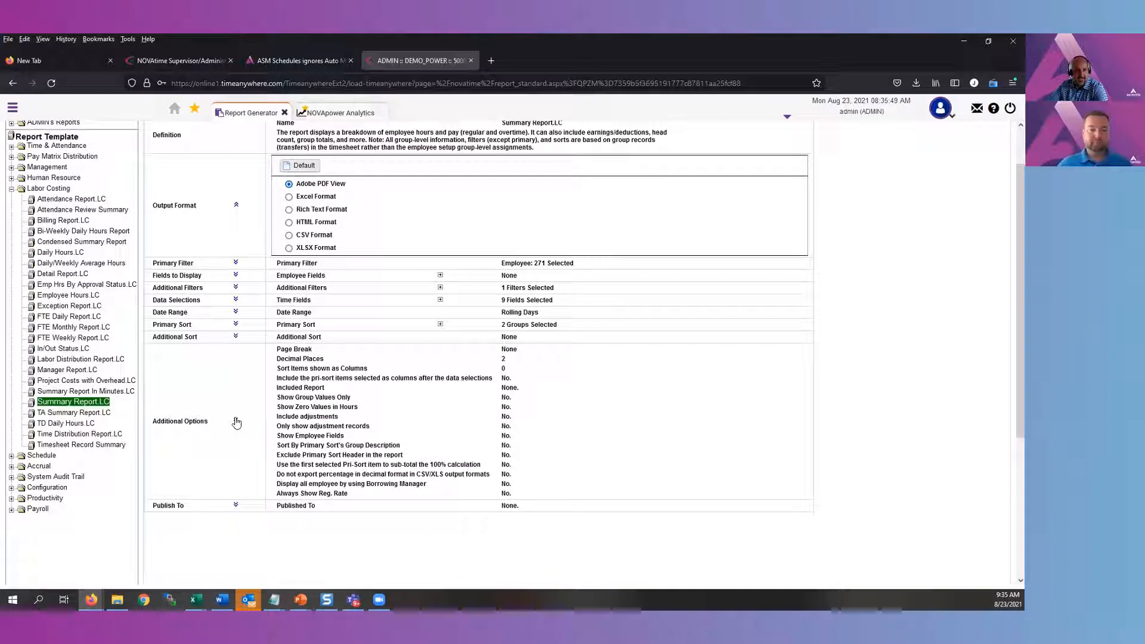
Remove Reg. Pay, Ot1 Pay, Ot2 Pay and Total Pay from the selected items of the report's data selections
click(236, 301)
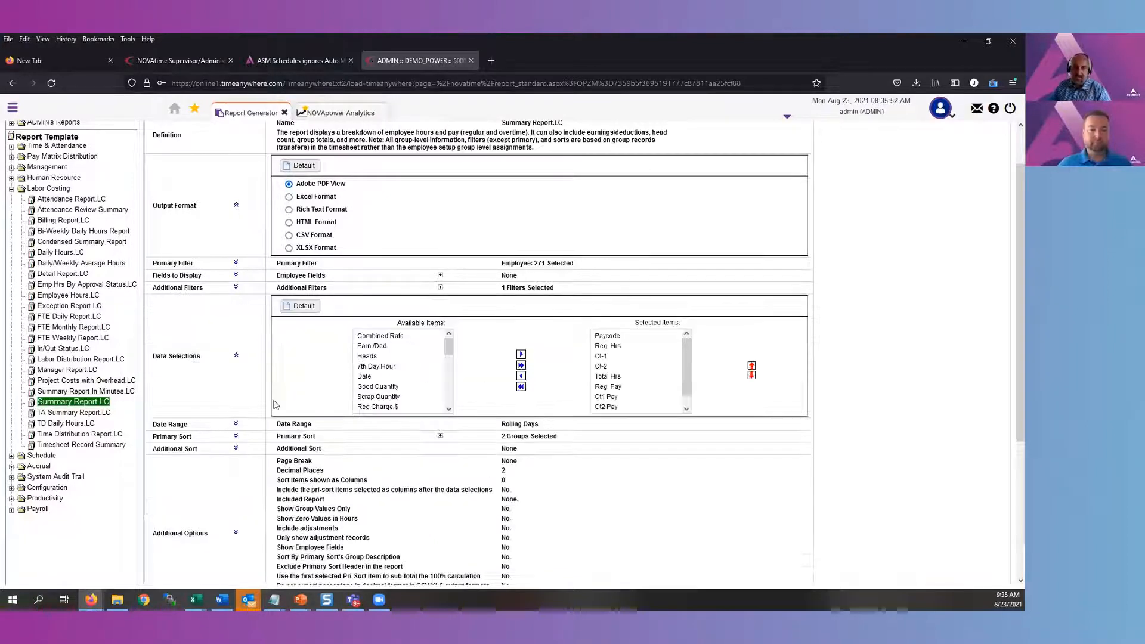
click(617, 336)
click(618, 346)
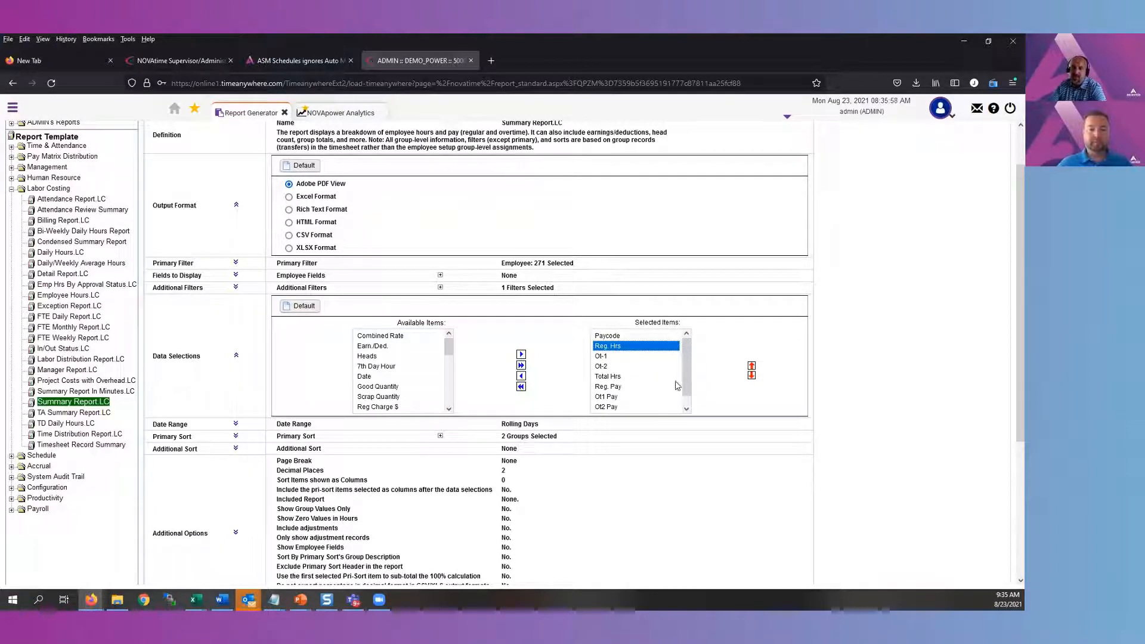
scroll(671, 394, down, 1)
drag(605, 376, 610, 407)
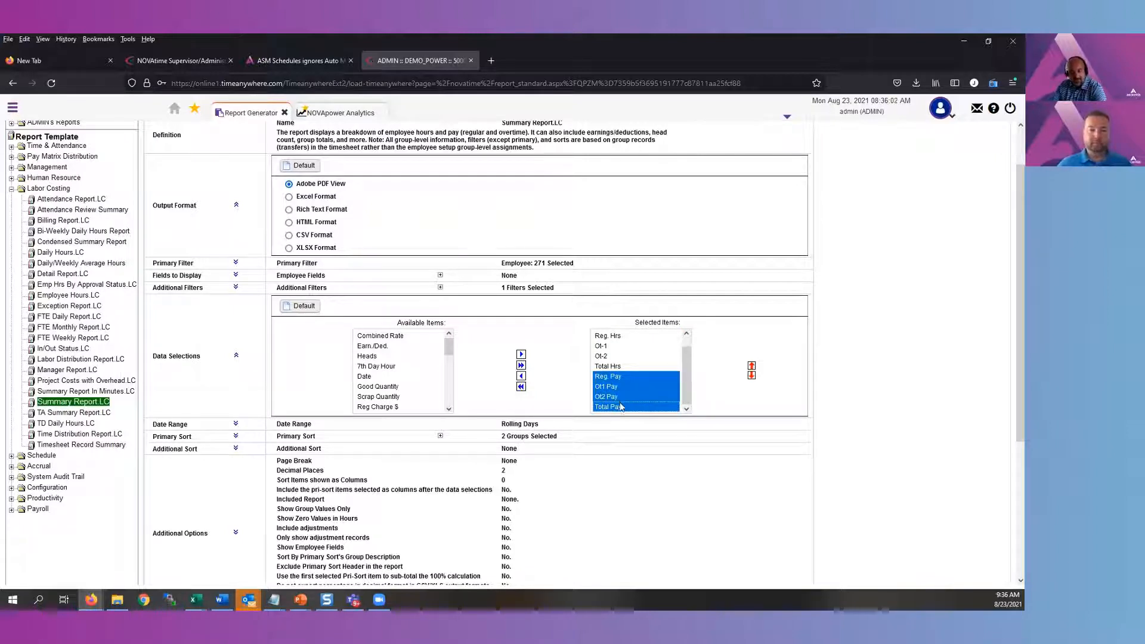
click(521, 375)
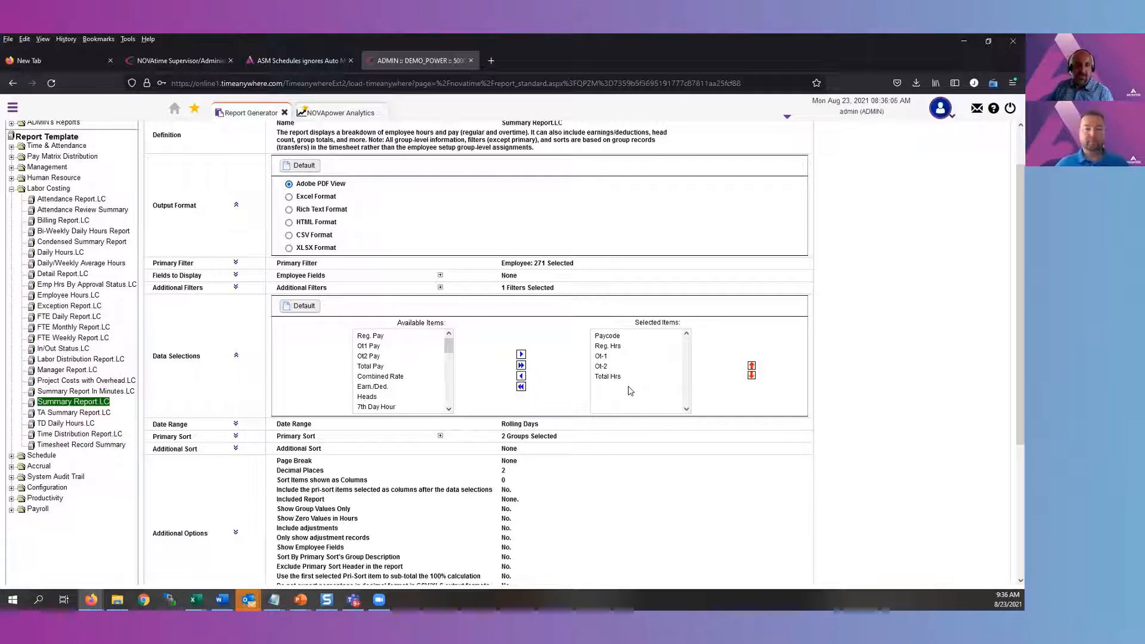
Reset the additional filters to their default and collapse the section
click(236, 287)
click(301, 294)
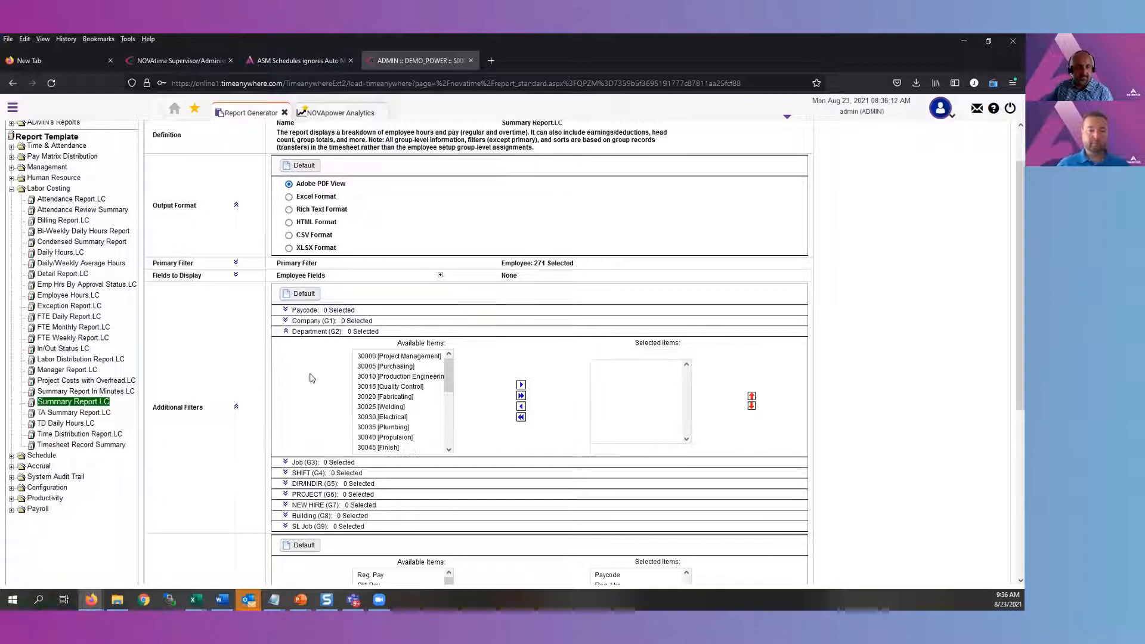
click(236, 408)
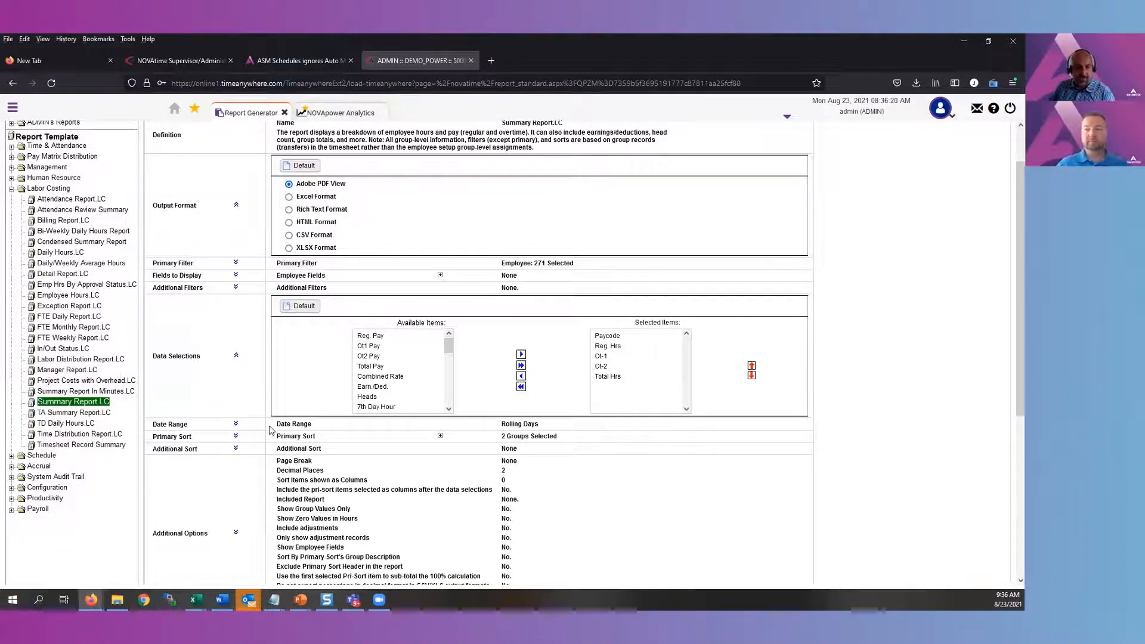
Set the report's date range to Custom with the start date 01/01/2019
click(236, 425)
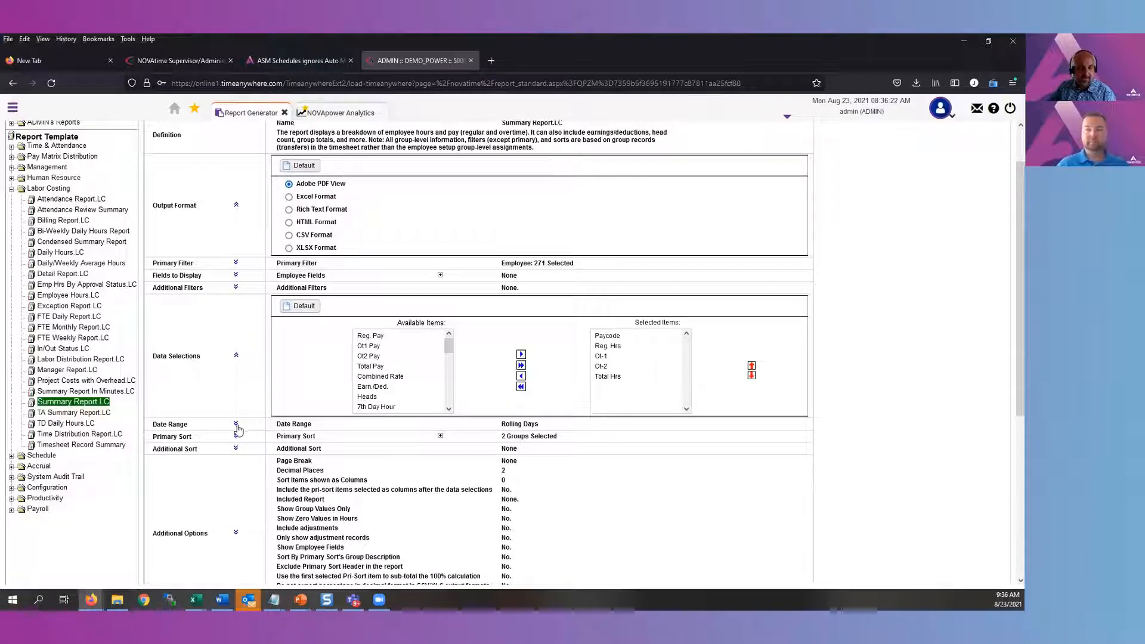
scroll(348, 483, down, 2)
click(316, 481)
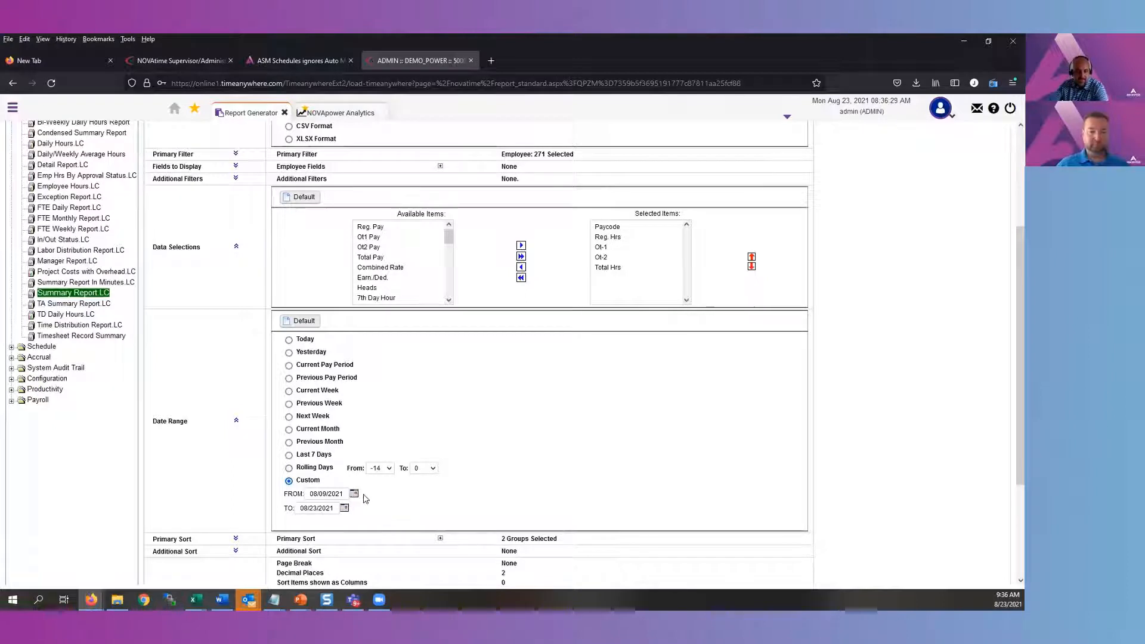
click(355, 493)
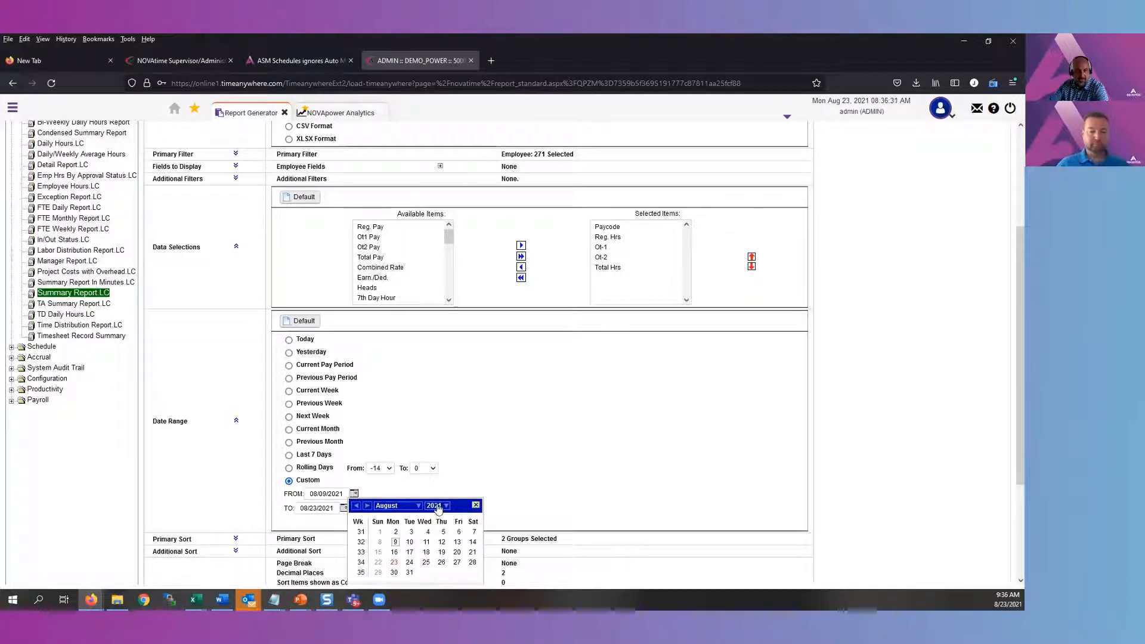
click(438, 506)
click(437, 537)
click(418, 505)
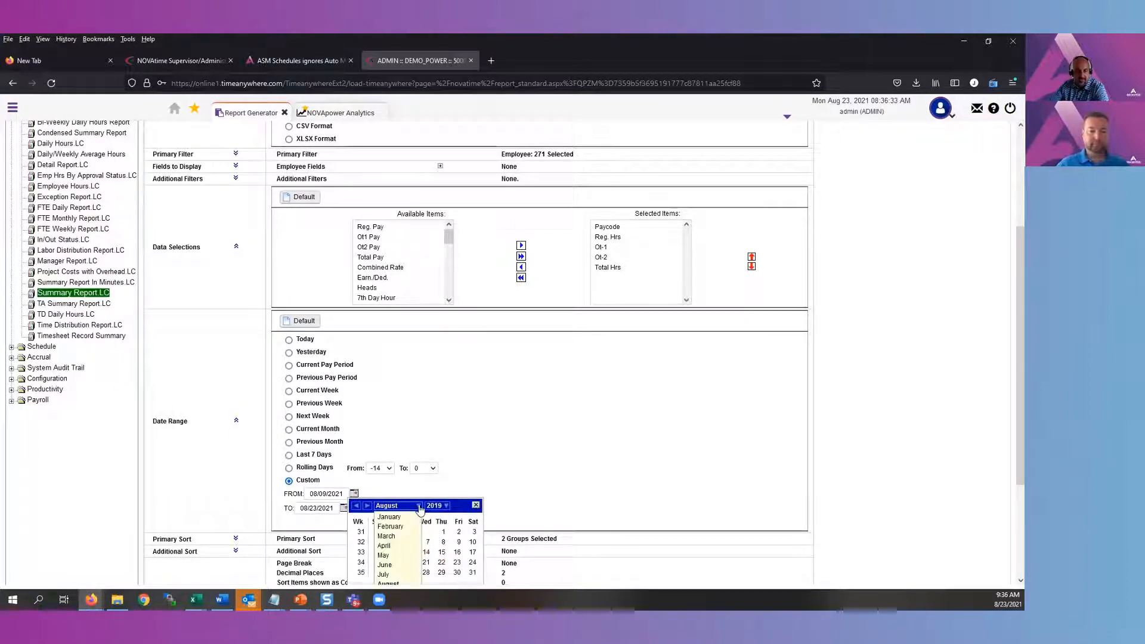
click(407, 517)
click(411, 533)
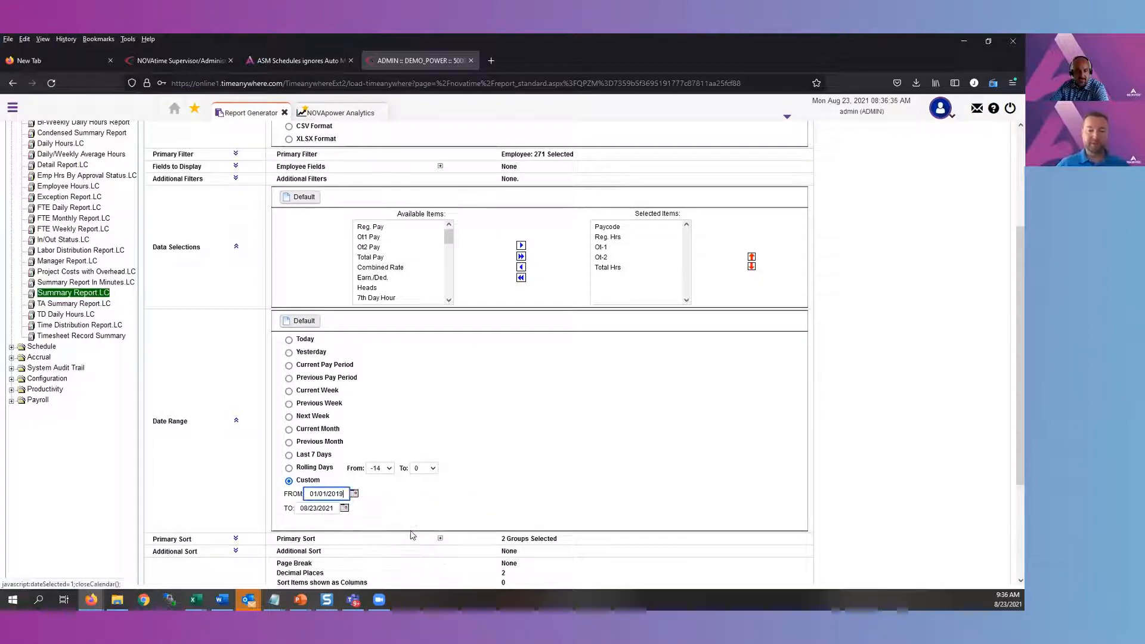
Set the end date of the custom date range to 01/31/2019
click(344, 508)
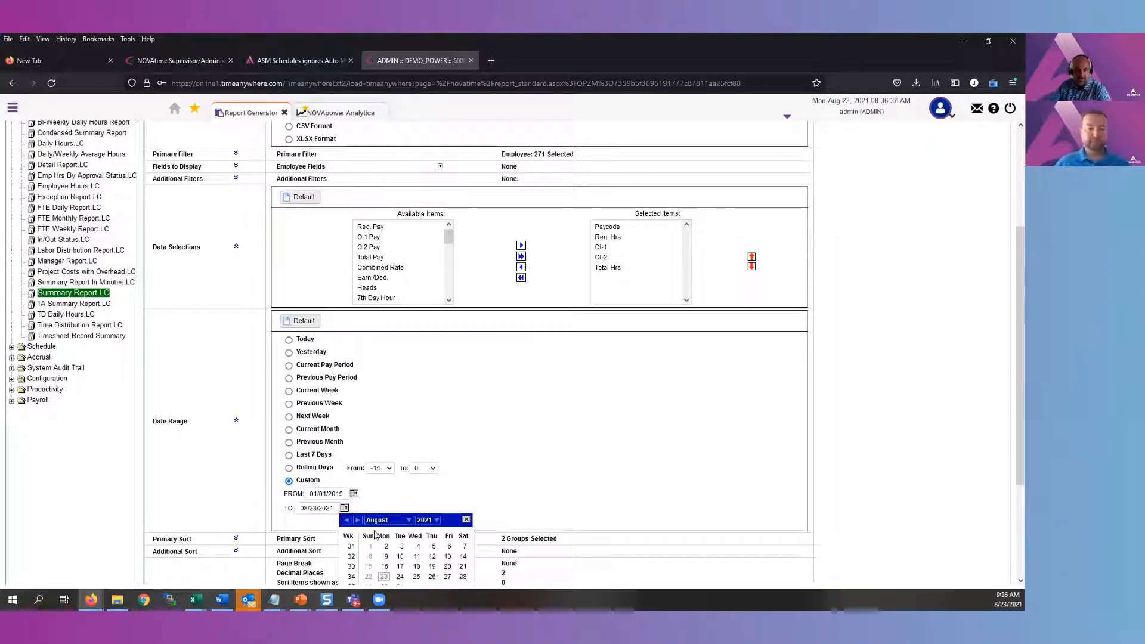
click(426, 520)
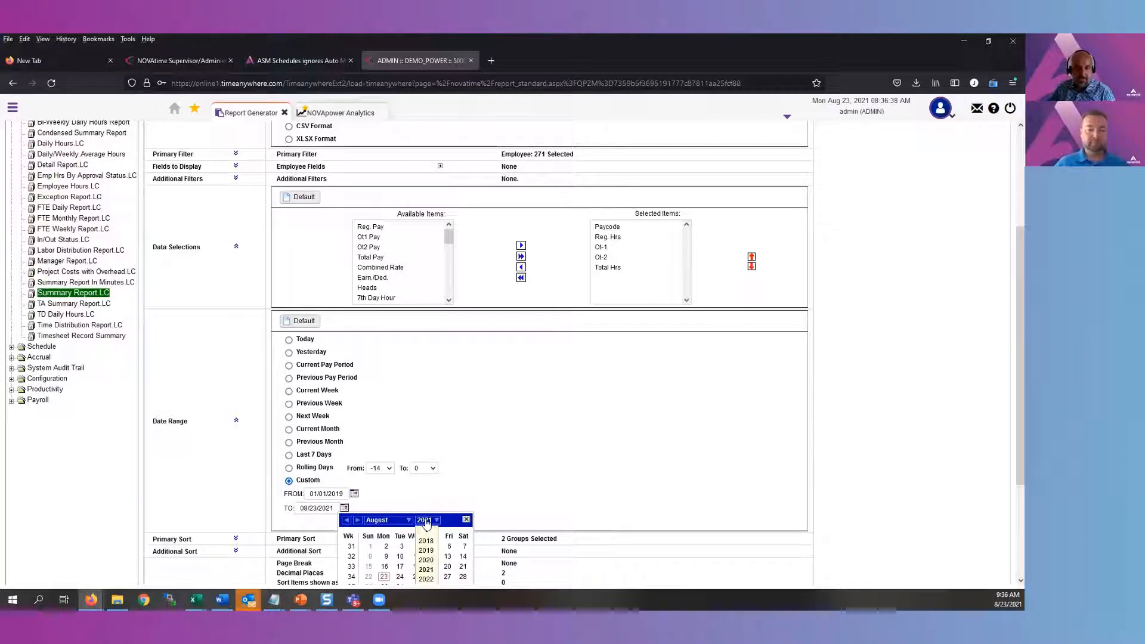
click(426, 550)
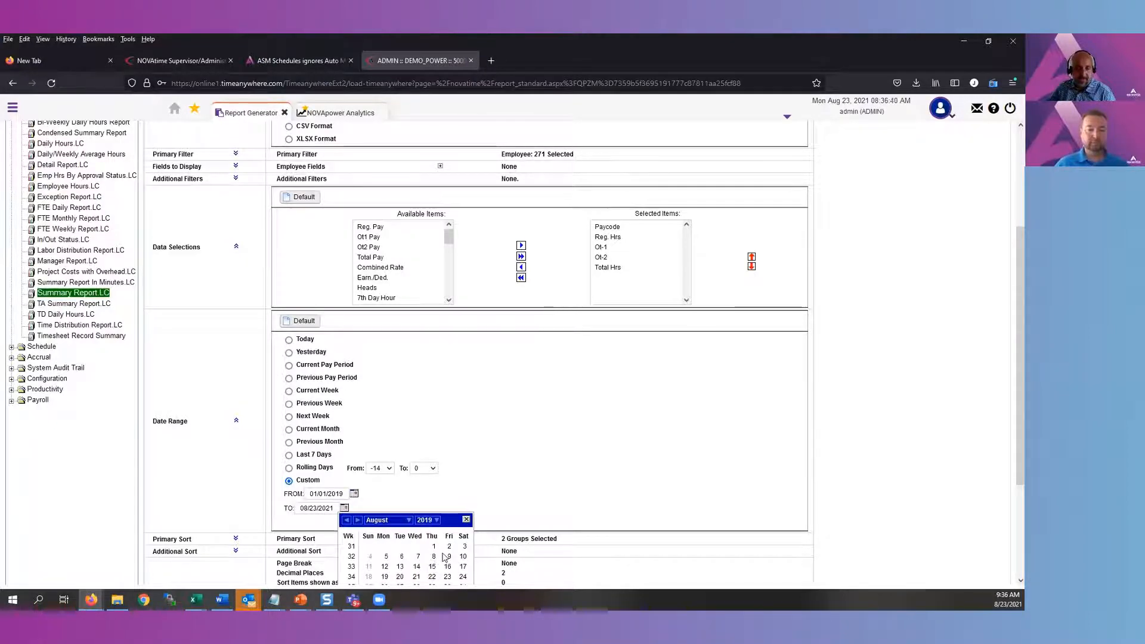
scroll(438, 564, down, 2)
click(462, 534)
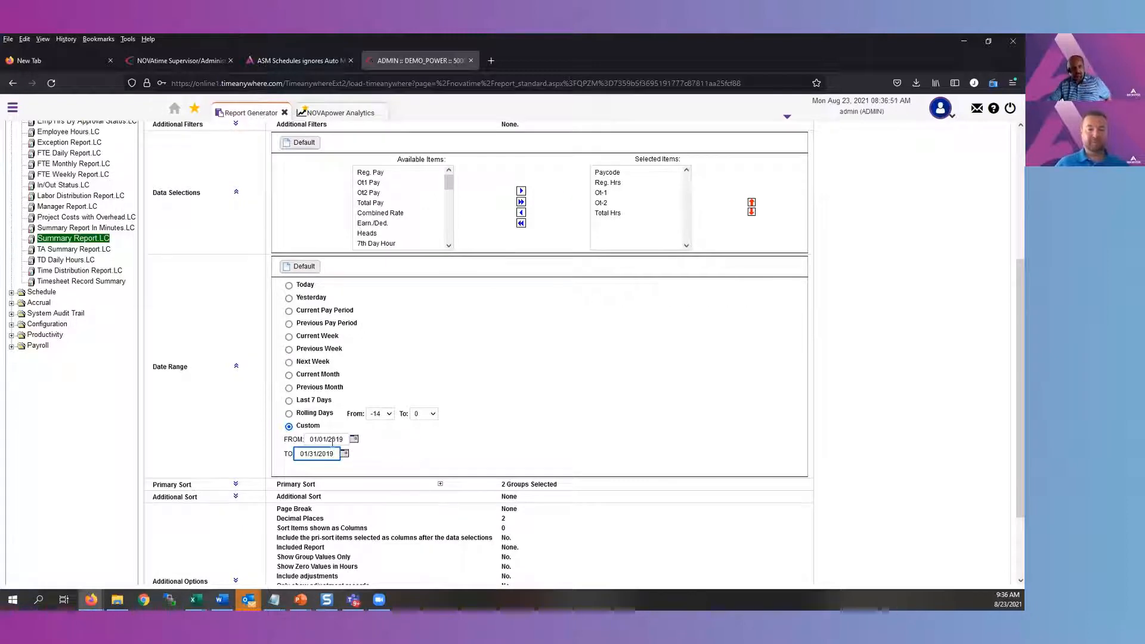
Expand the primary sort section, collapse the date range and look through the available sort items
scroll(474, 374, up, 5)
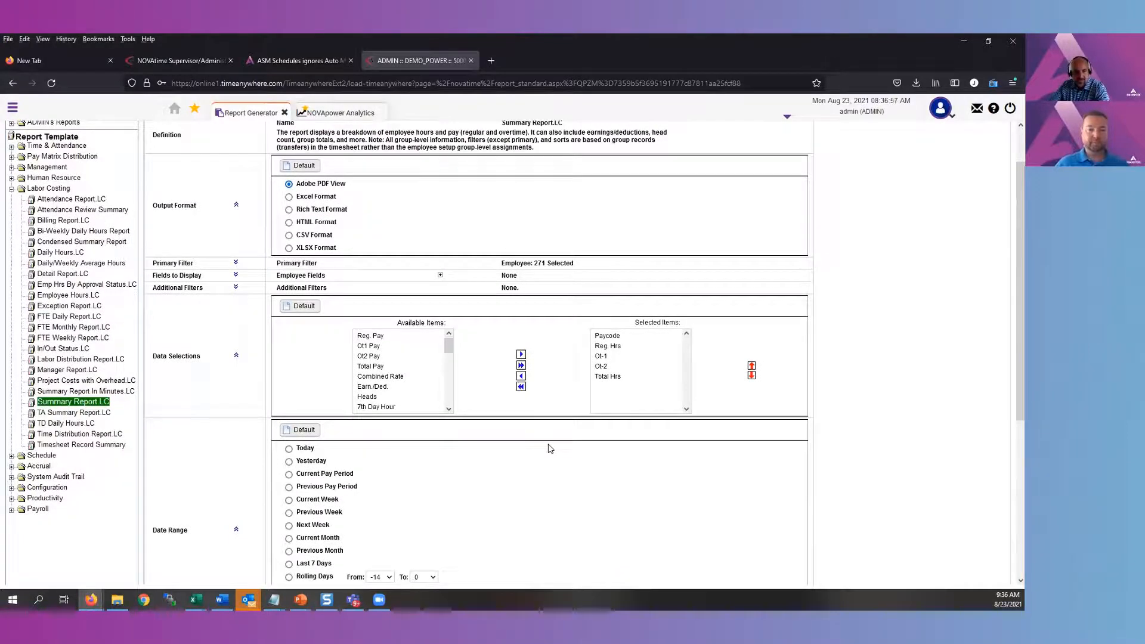
scroll(547, 447, down, 2)
scroll(340, 464, down, 4)
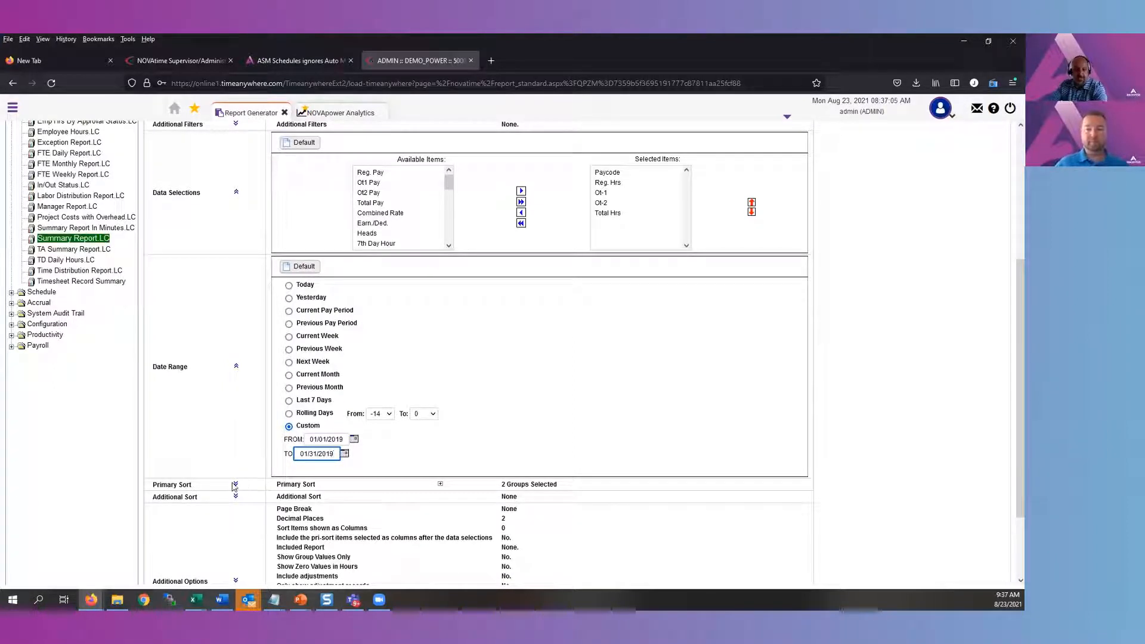
click(236, 485)
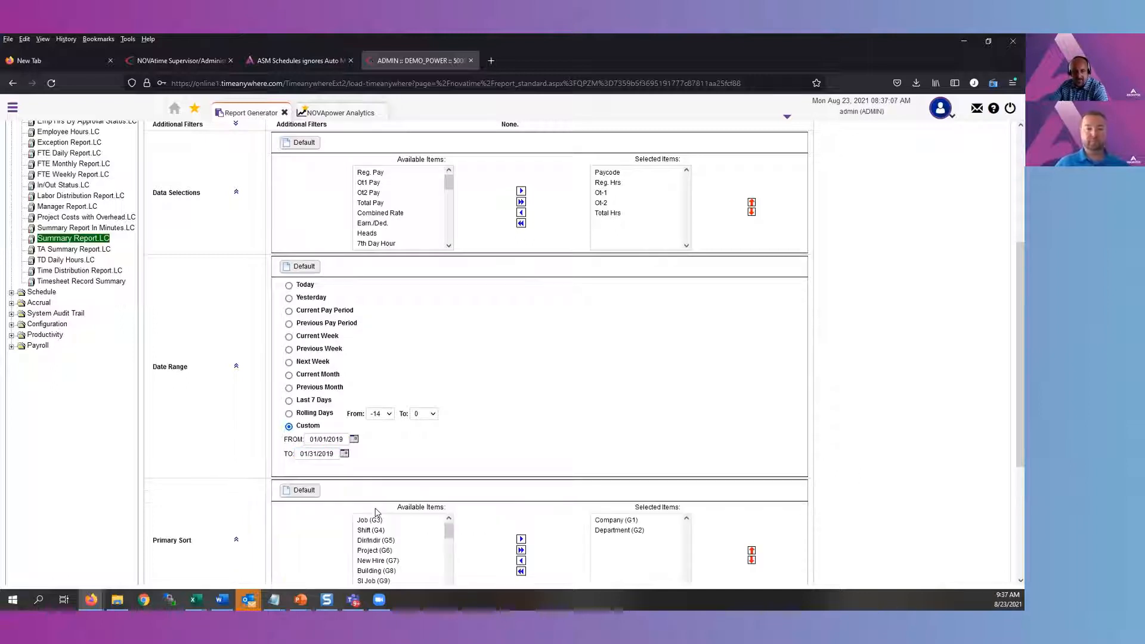
click(236, 367)
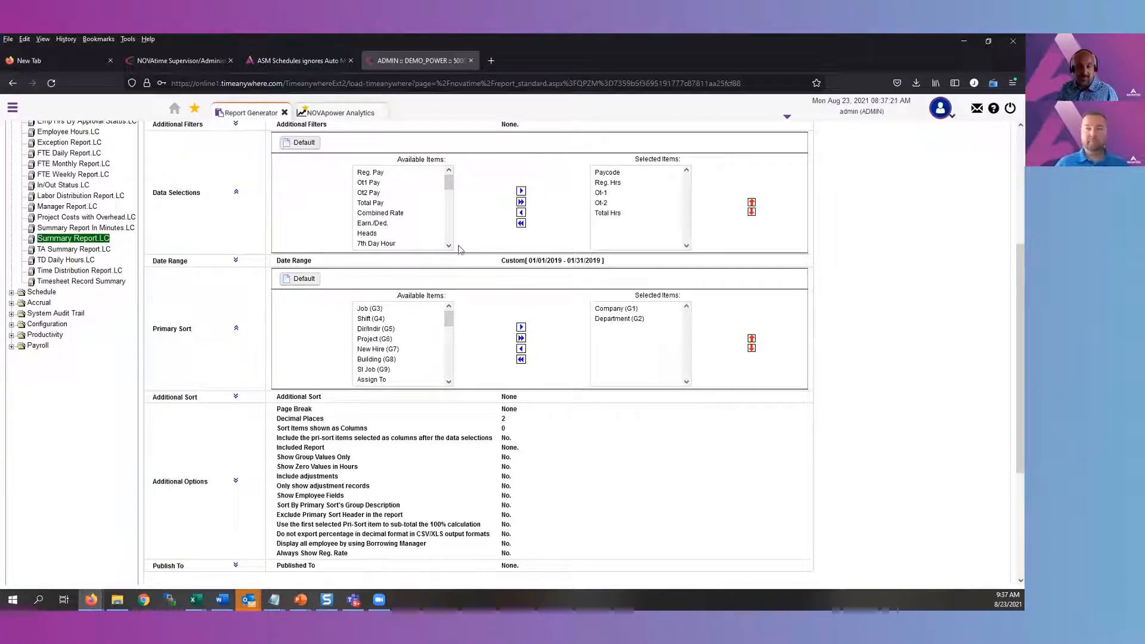
drag(449, 315, 449, 331)
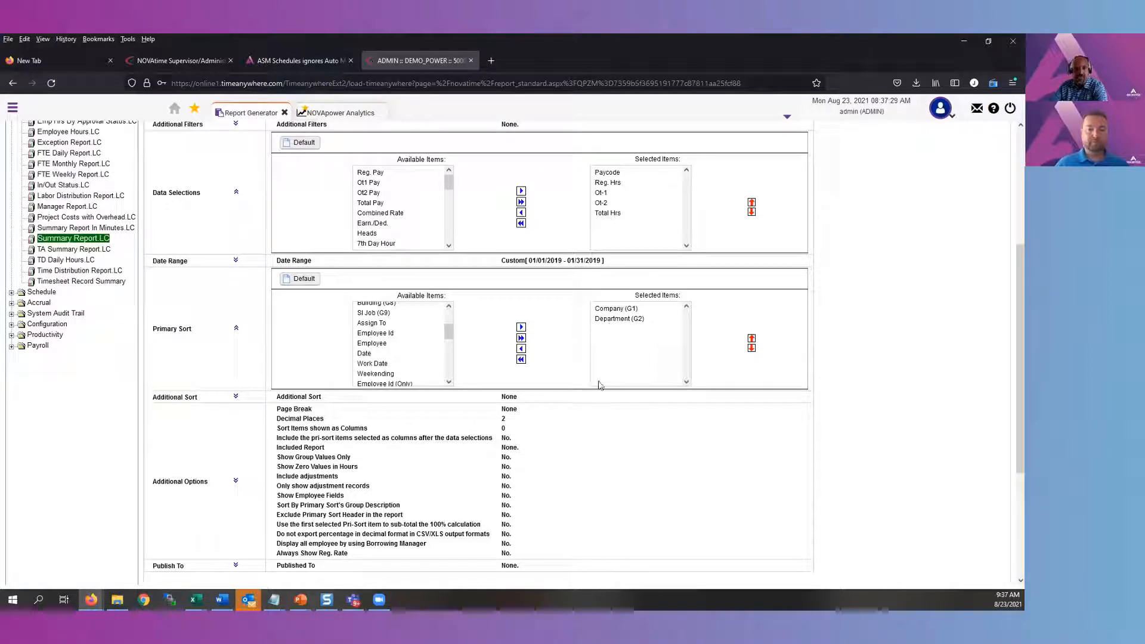
Preview the summary report and examine its paycode lines and department totals
scroll(601, 382, up, 3)
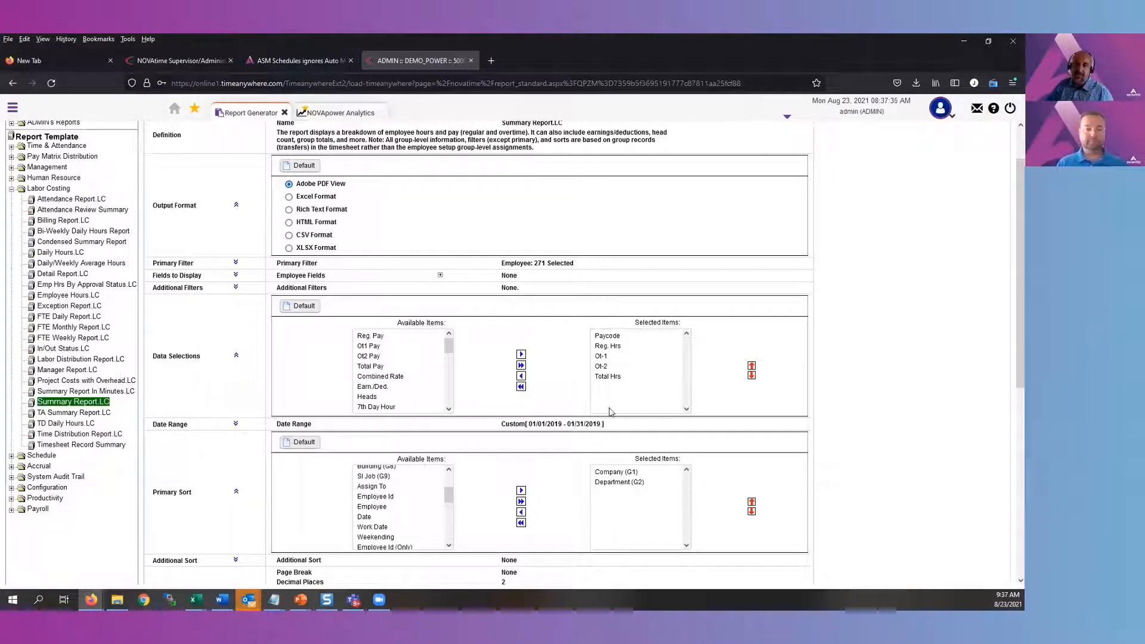
scroll(613, 393, up, 1)
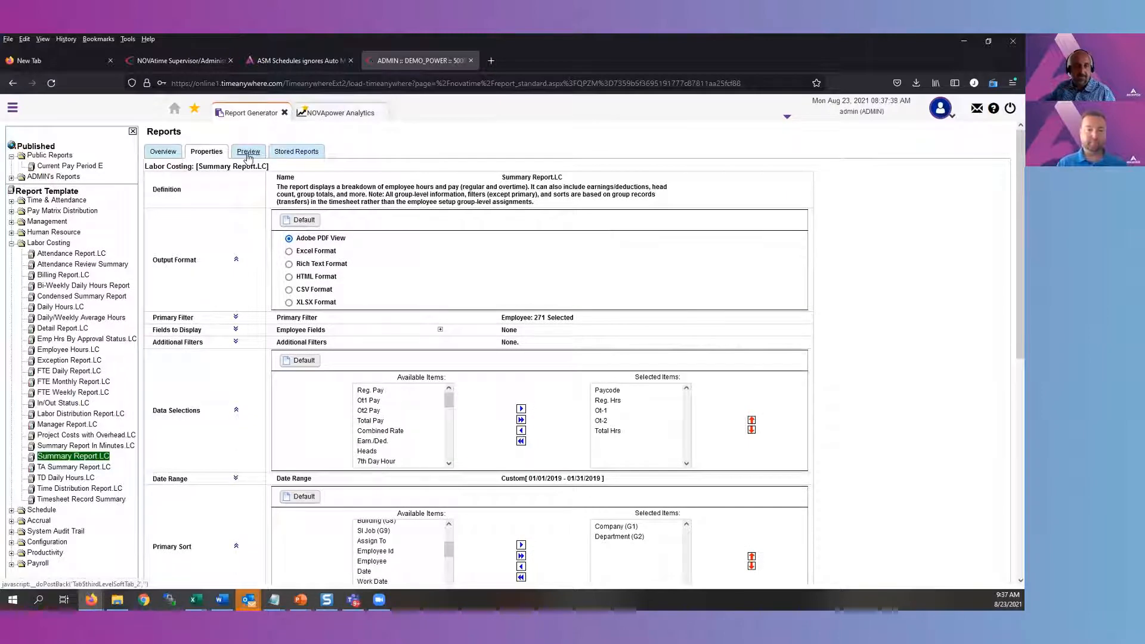
click(248, 152)
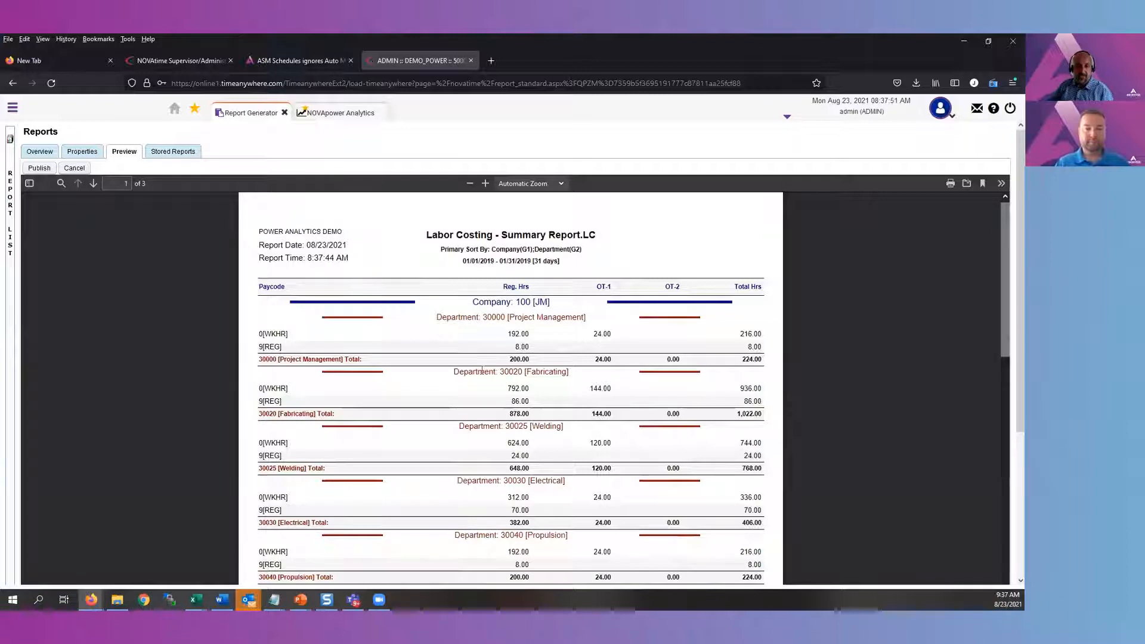
drag(400, 357, 361, 360)
click(287, 361)
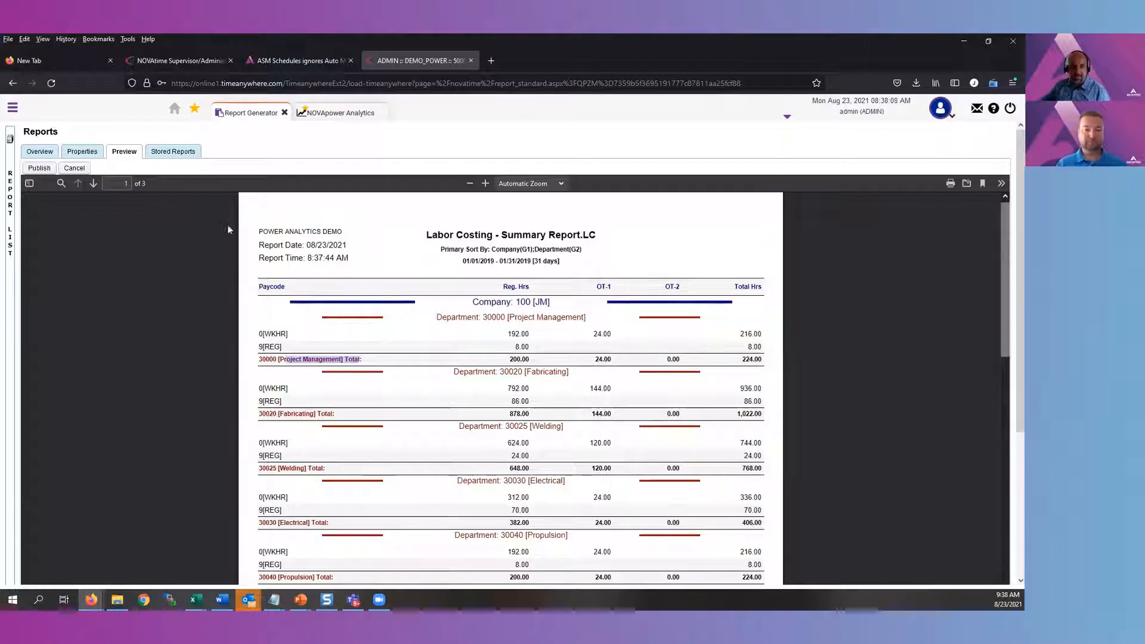
scroll(555, 353, down, 4)
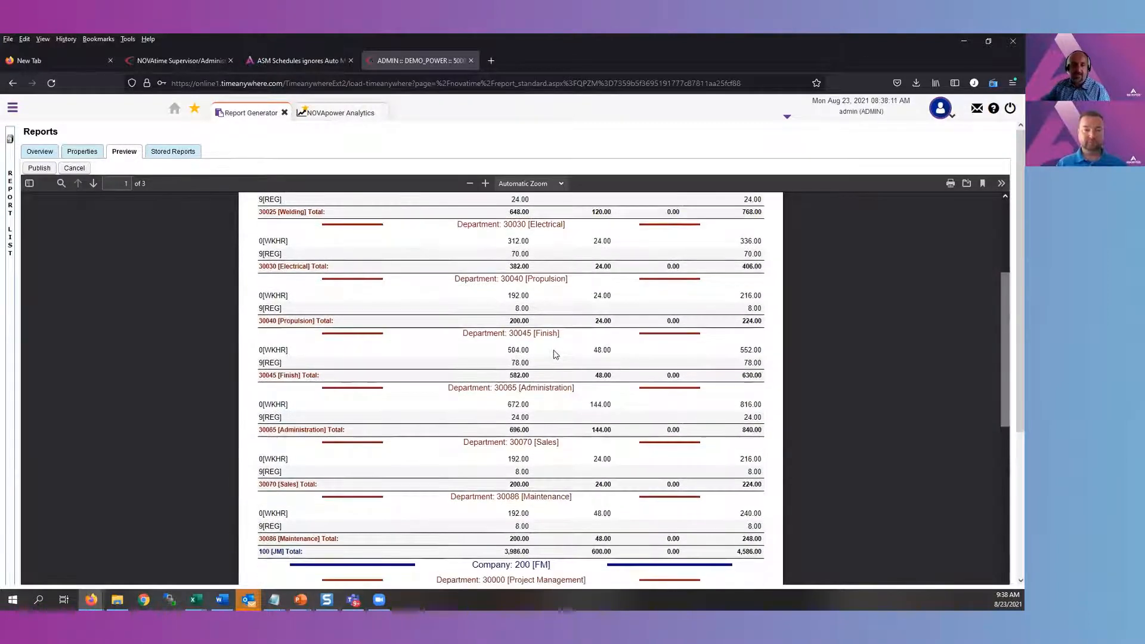
scroll(555, 353, up, 1)
scroll(554, 353, up, 3)
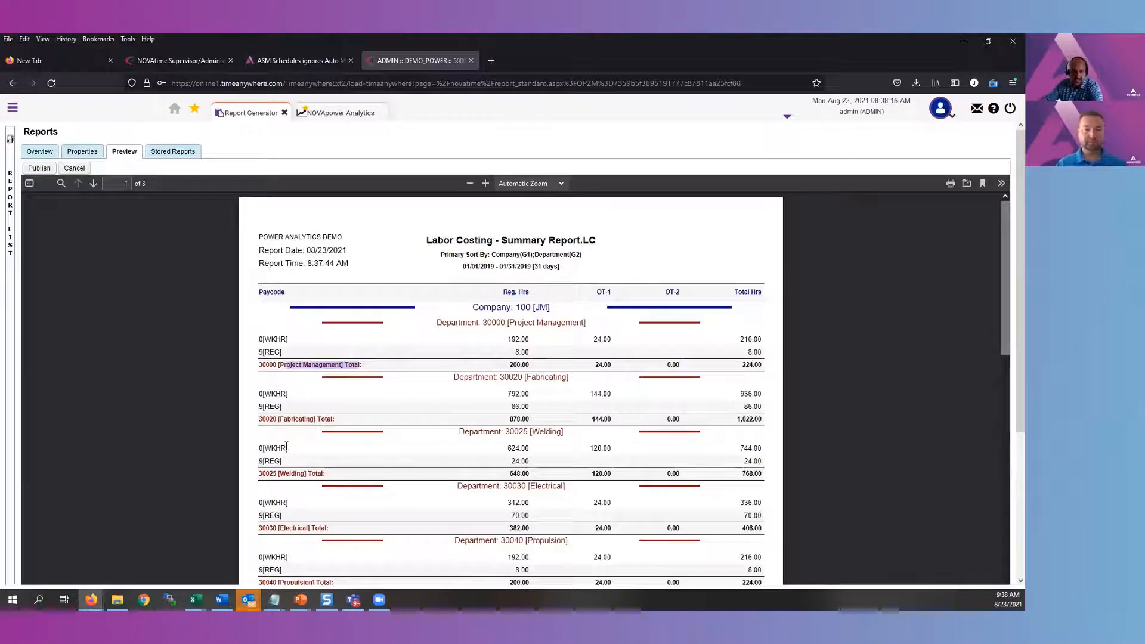
mouse_move(286, 448)
mouse_down()
mouse_move(259, 448)
mouse_move(259, 462)
mouse_move(291, 451)
mouse_move(270, 445)
mouse_up()
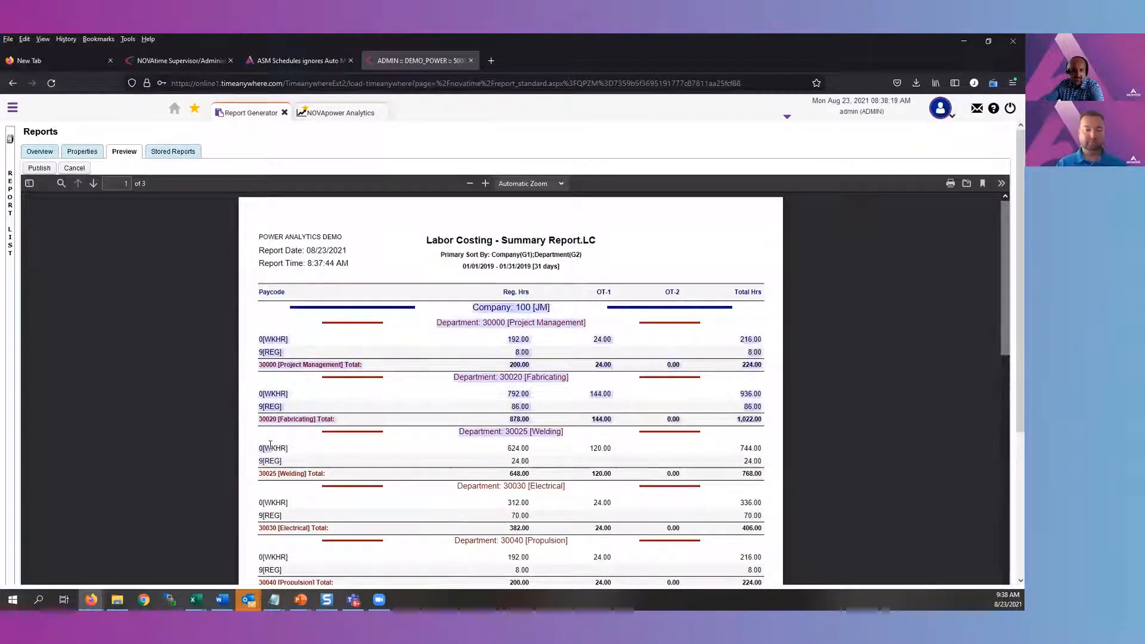
click(270, 445)
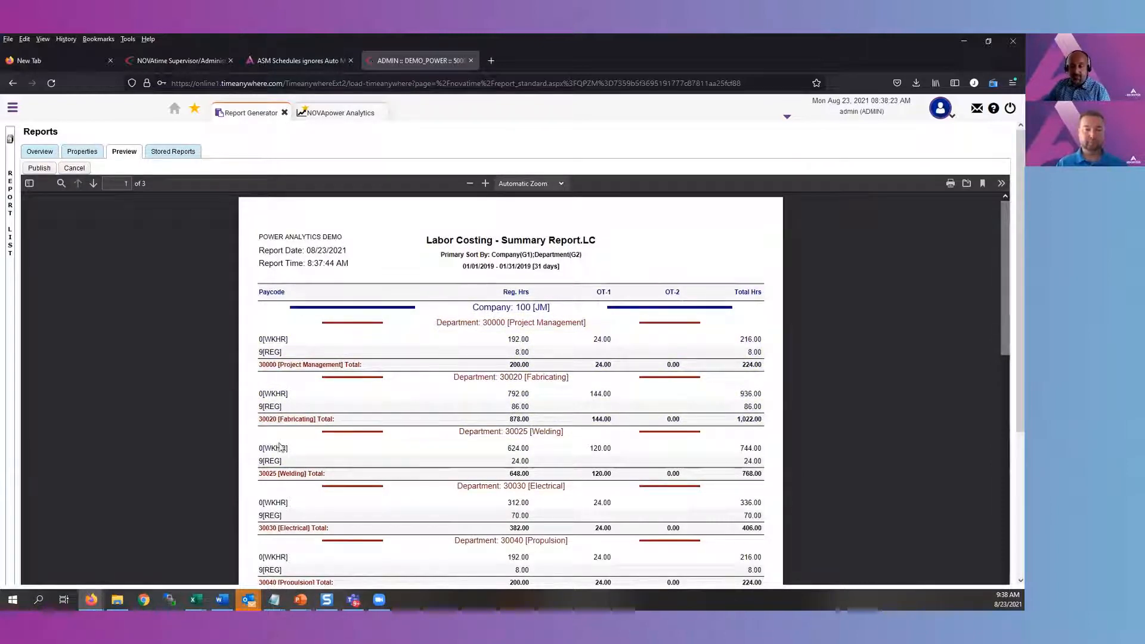
Return to the report properties, add paycode 0[Wkhr] as an additional filter and collapse the filter section
click(90, 156)
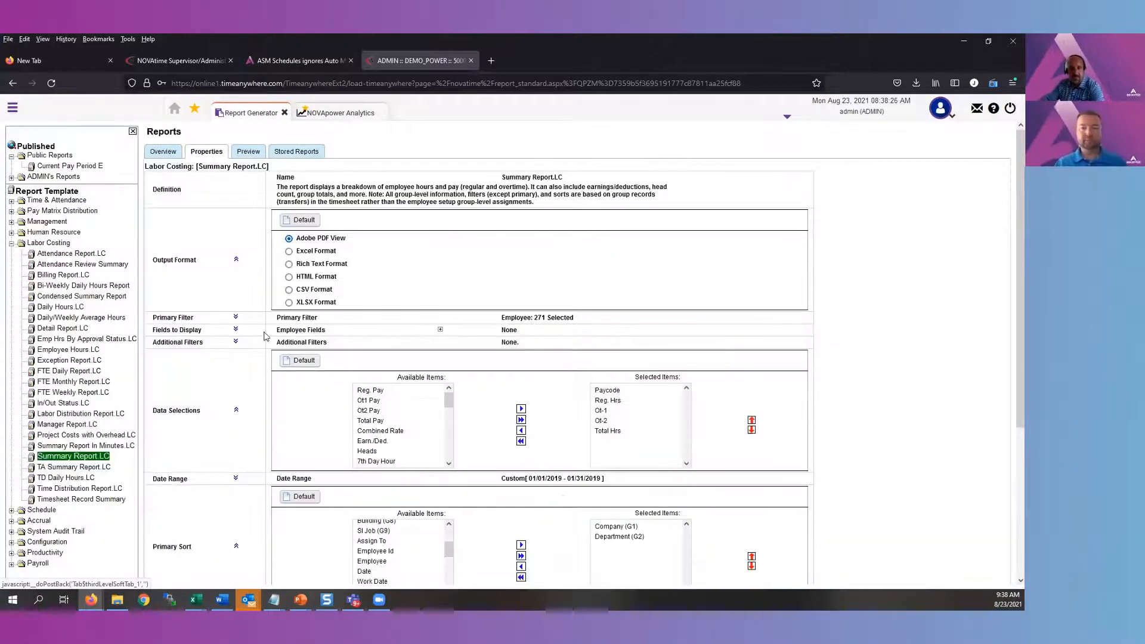
click(235, 341)
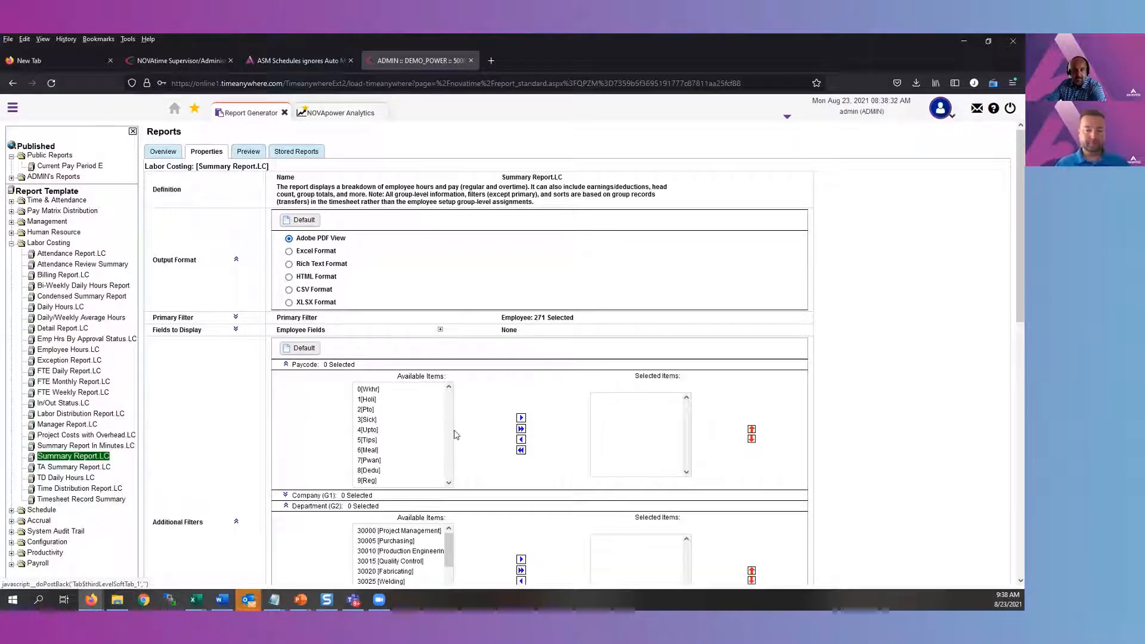
click(375, 389)
click(519, 418)
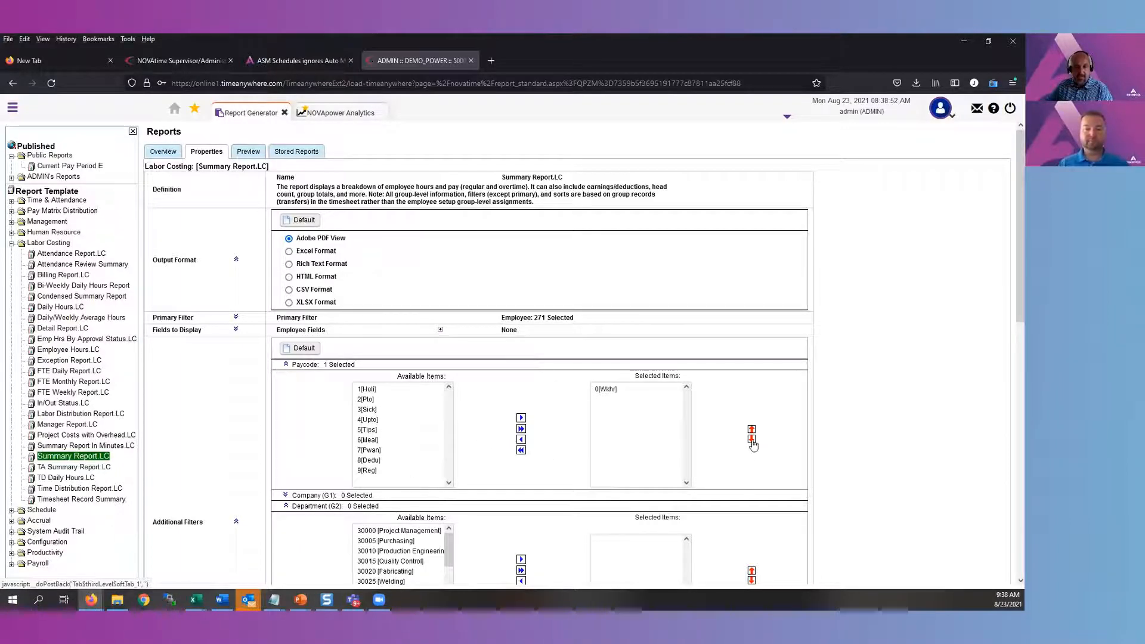
scroll(743, 465, down, 3)
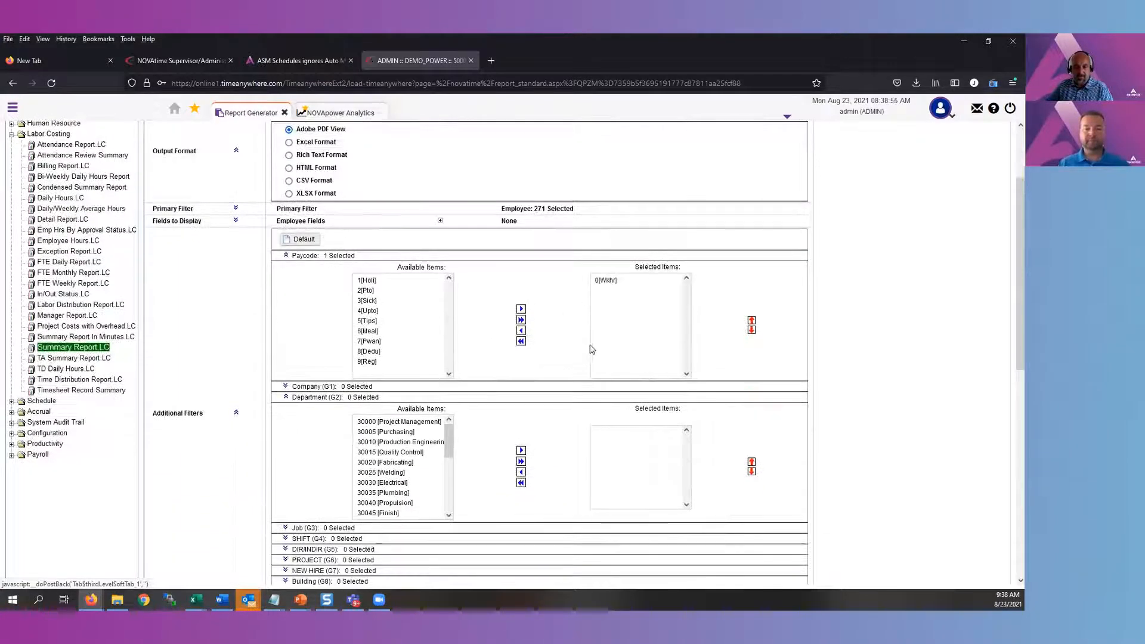
click(286, 398)
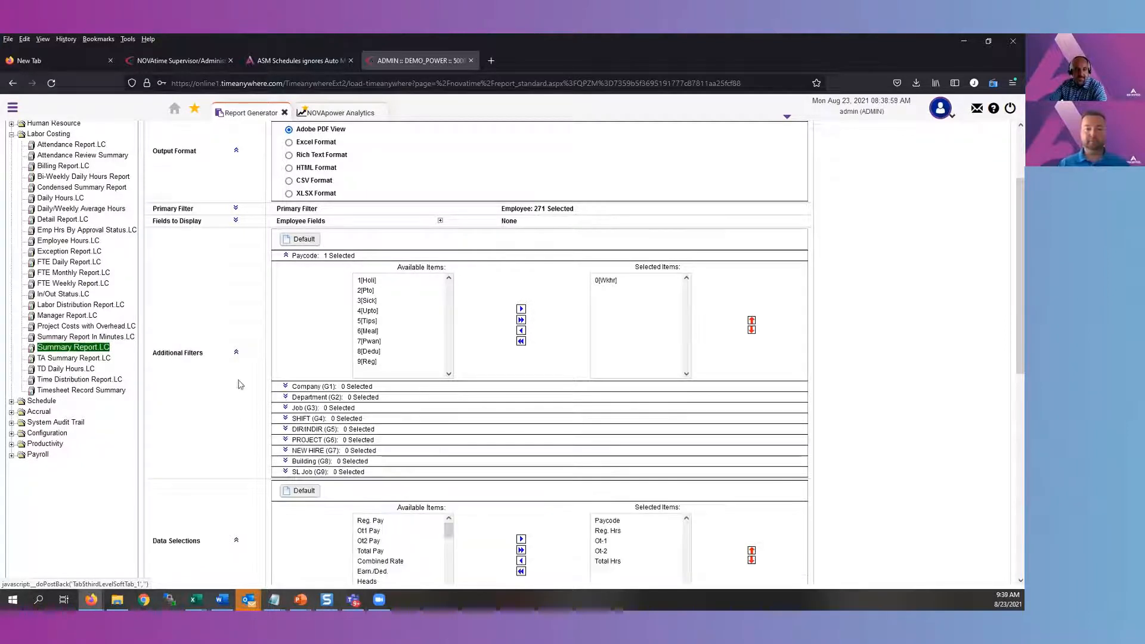
click(236, 353)
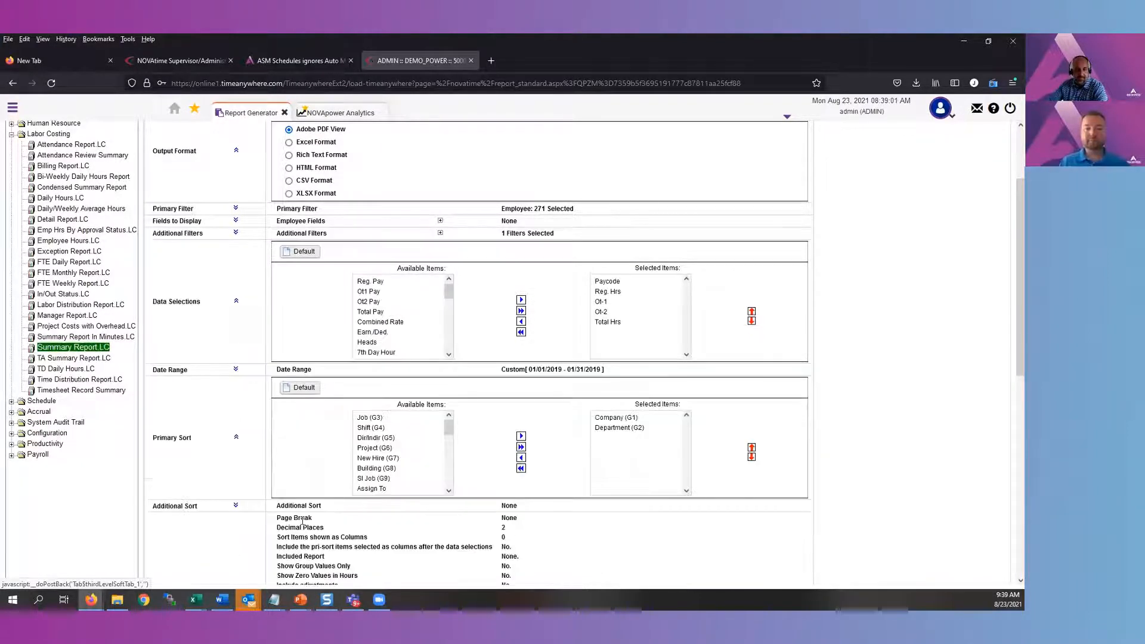
scroll(375, 462, down, 3)
scroll(301, 484, down, 2)
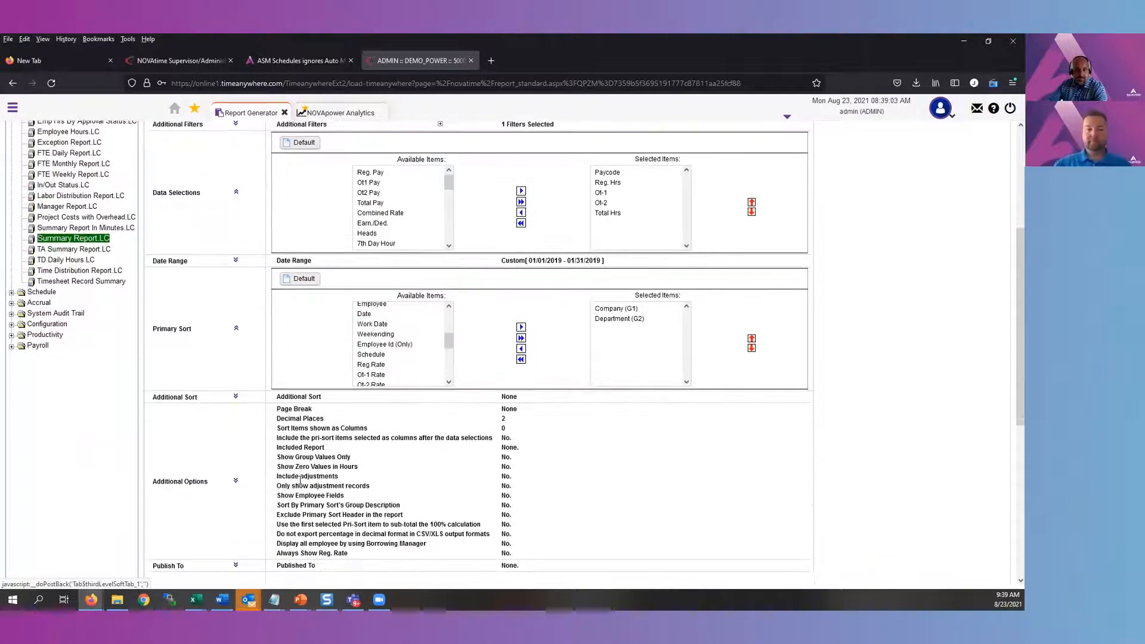
Preview the filtered summary report and examine its department headings, paycode column and department totals
scroll(243, 180, up, 4)
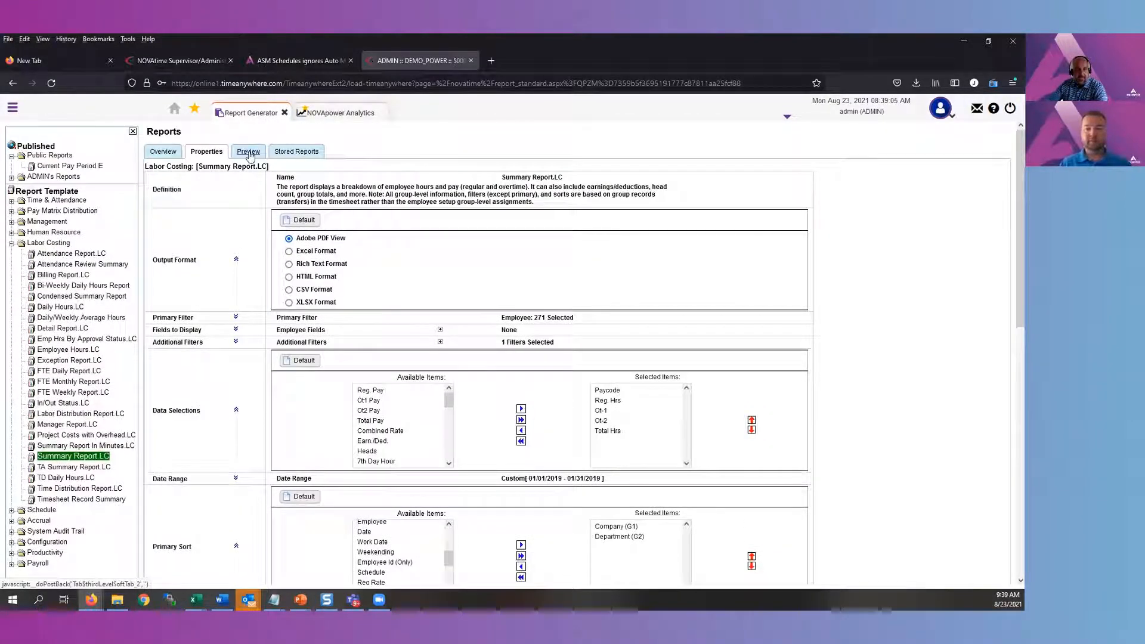
click(248, 151)
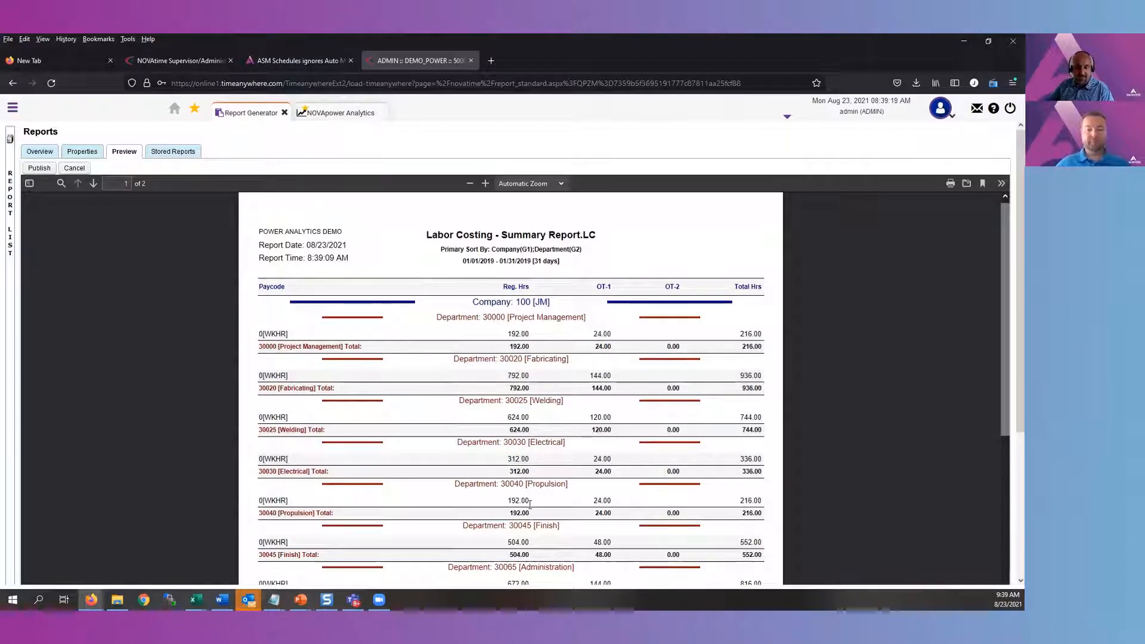
drag(526, 512, 508, 513)
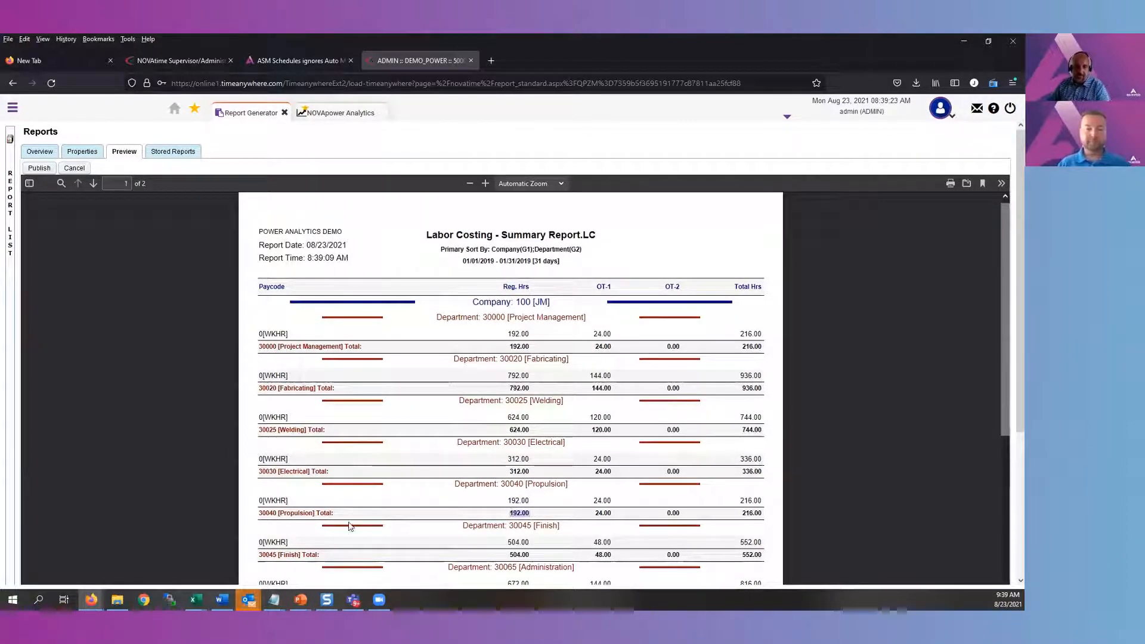
drag(524, 317, 459, 317)
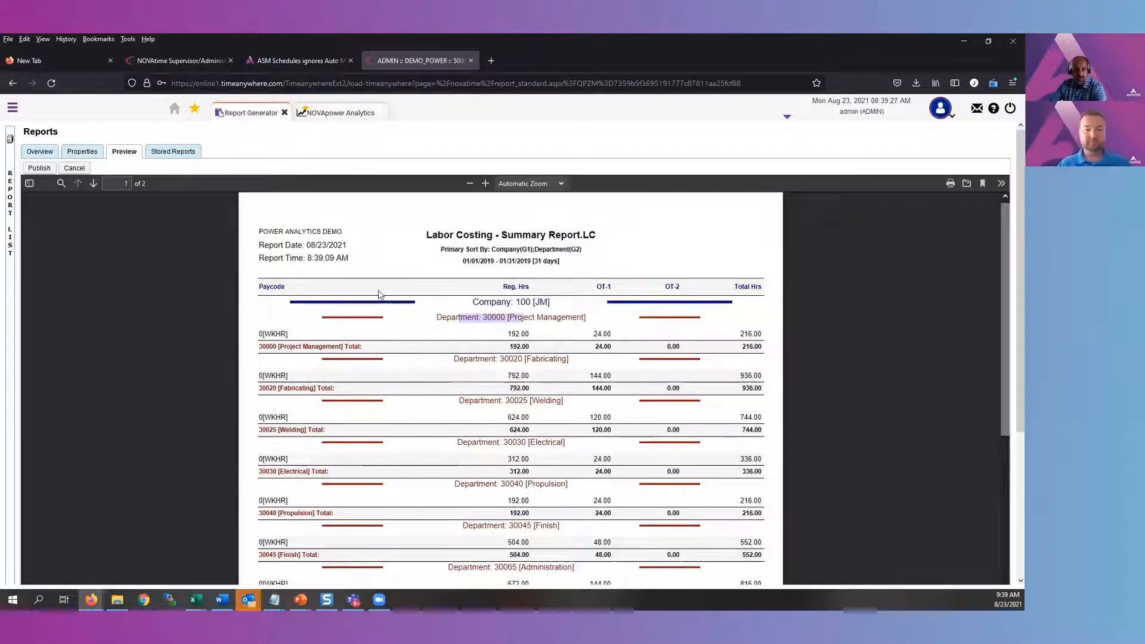
click(283, 286)
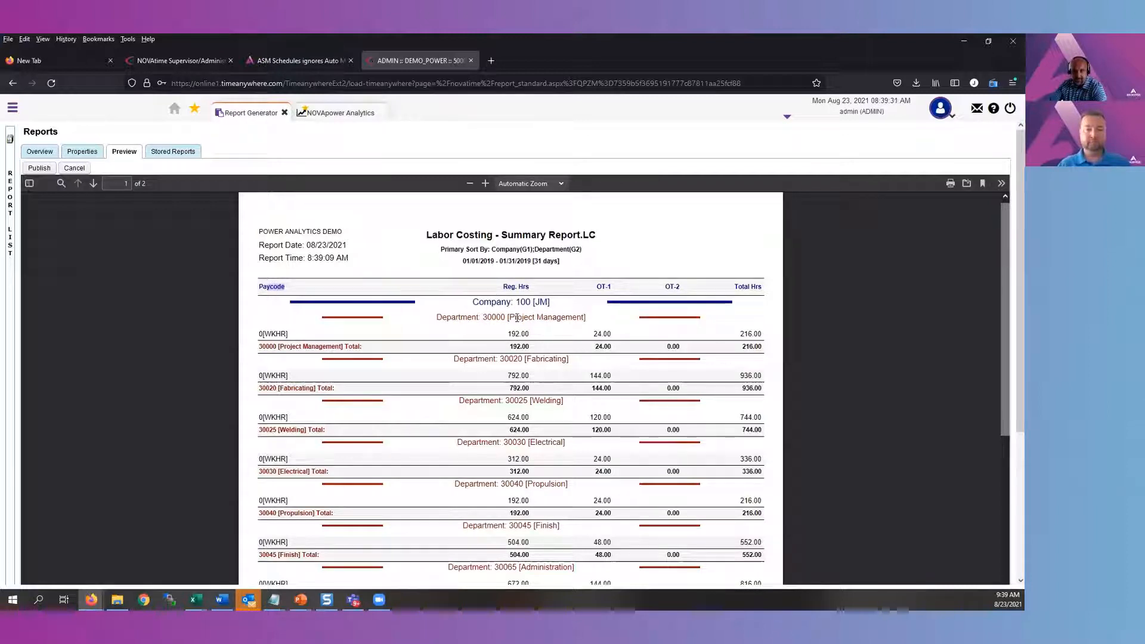
Return to the report properties and set the number of primary sort items shown as columns to 1, covering Department (G2)
click(89, 152)
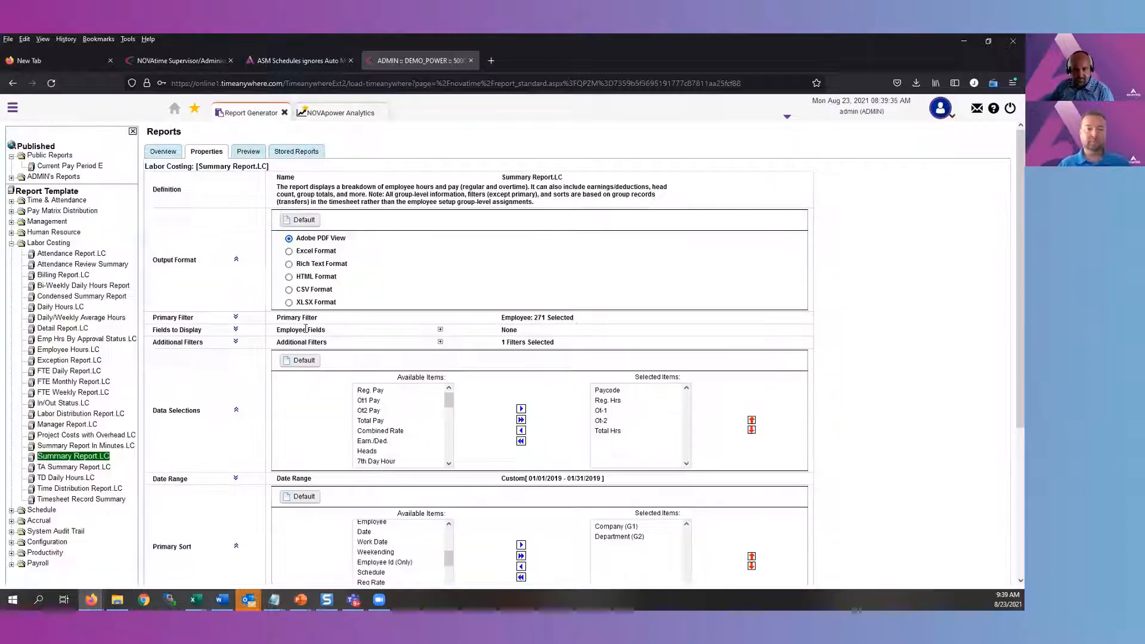
scroll(348, 410, down, 5)
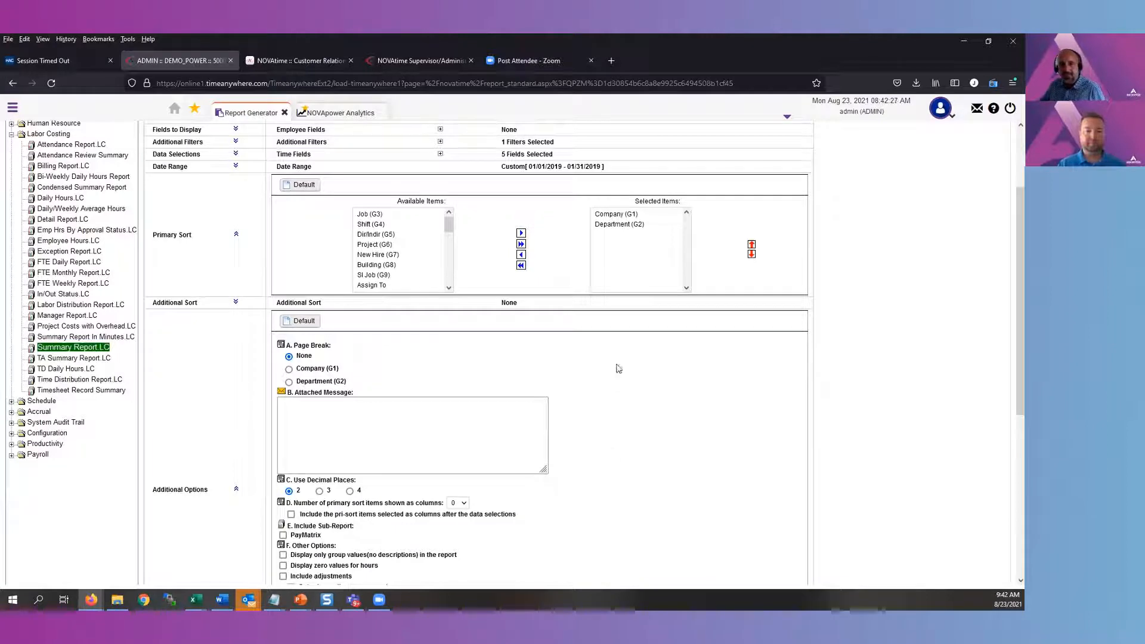
click(463, 504)
click(467, 530)
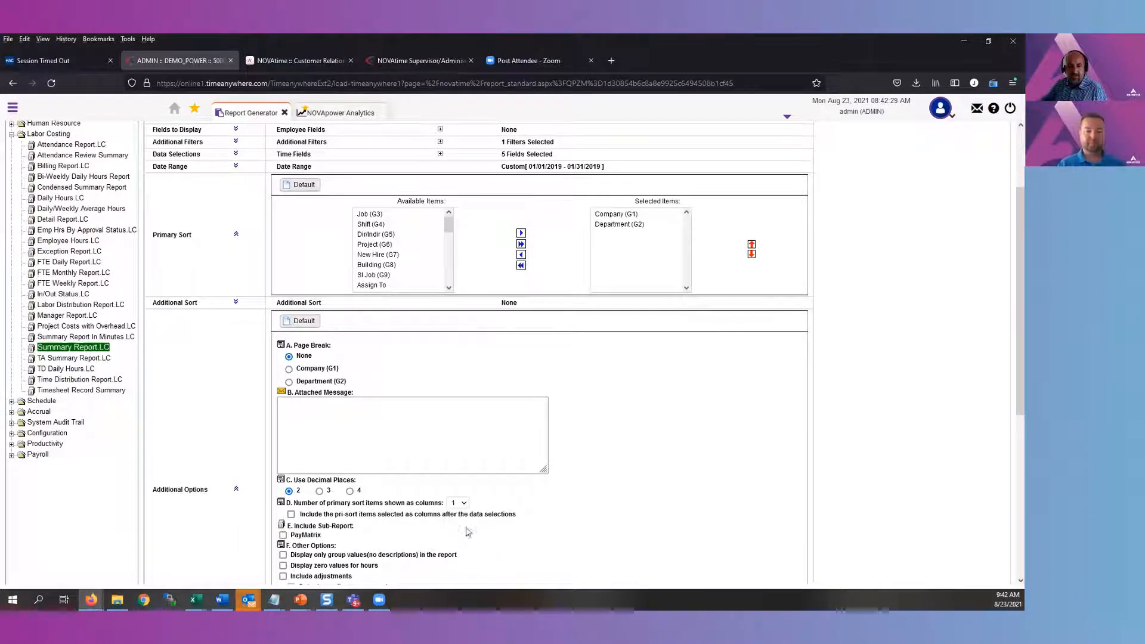
click(617, 227)
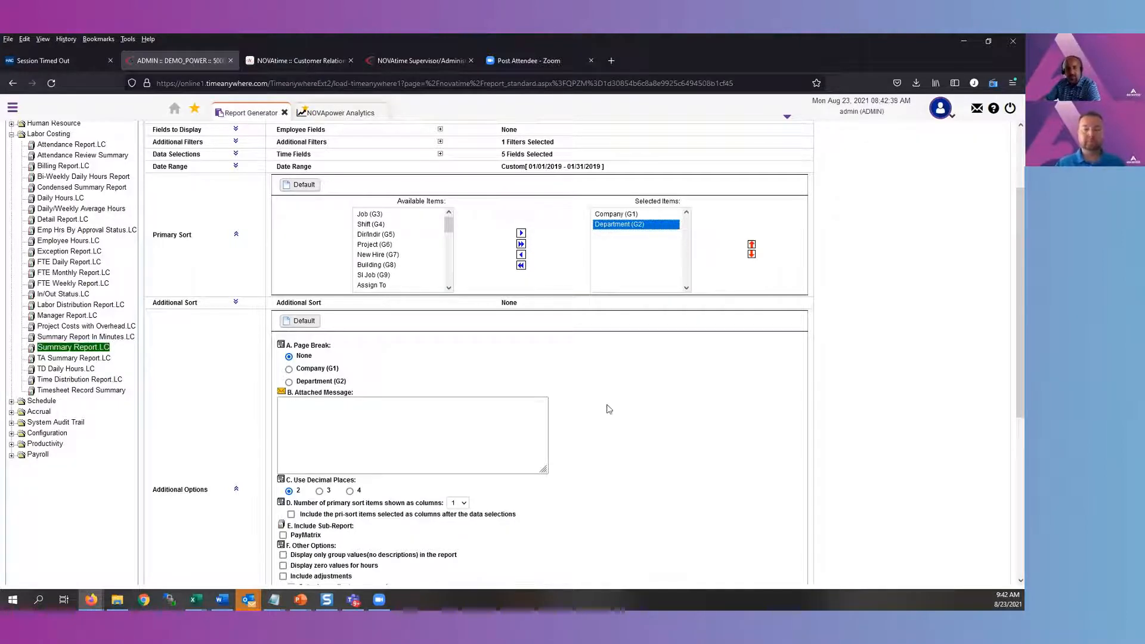
Preview the report with Department as a column and examine the company sections through to the grand total
scroll(599, 414, up, 3)
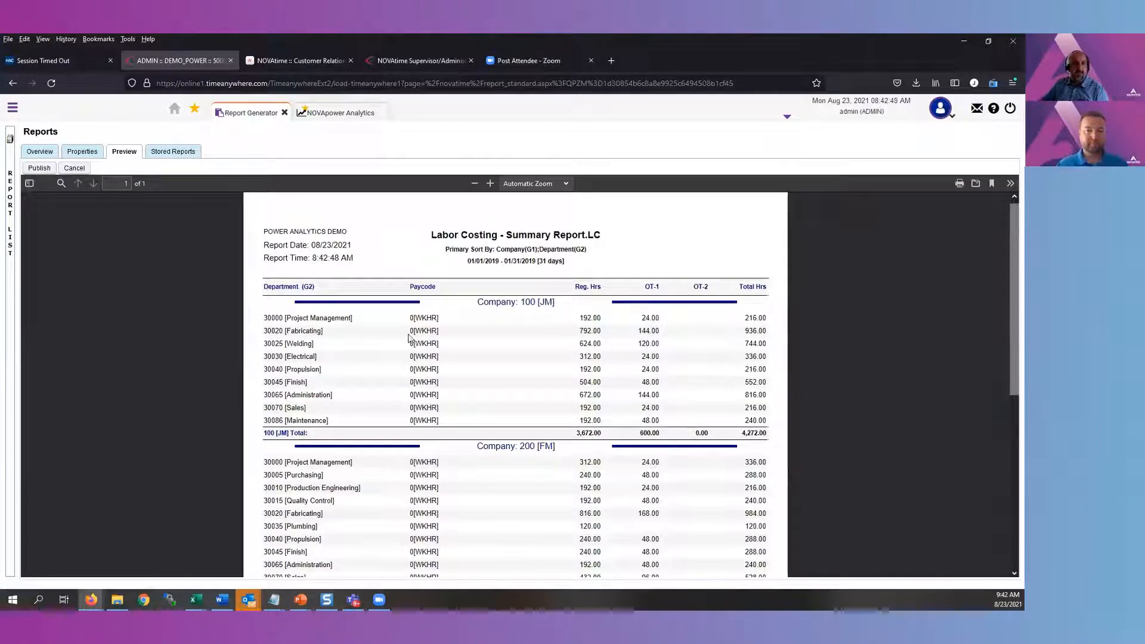
drag(500, 307, 283, 319)
click(294, 353)
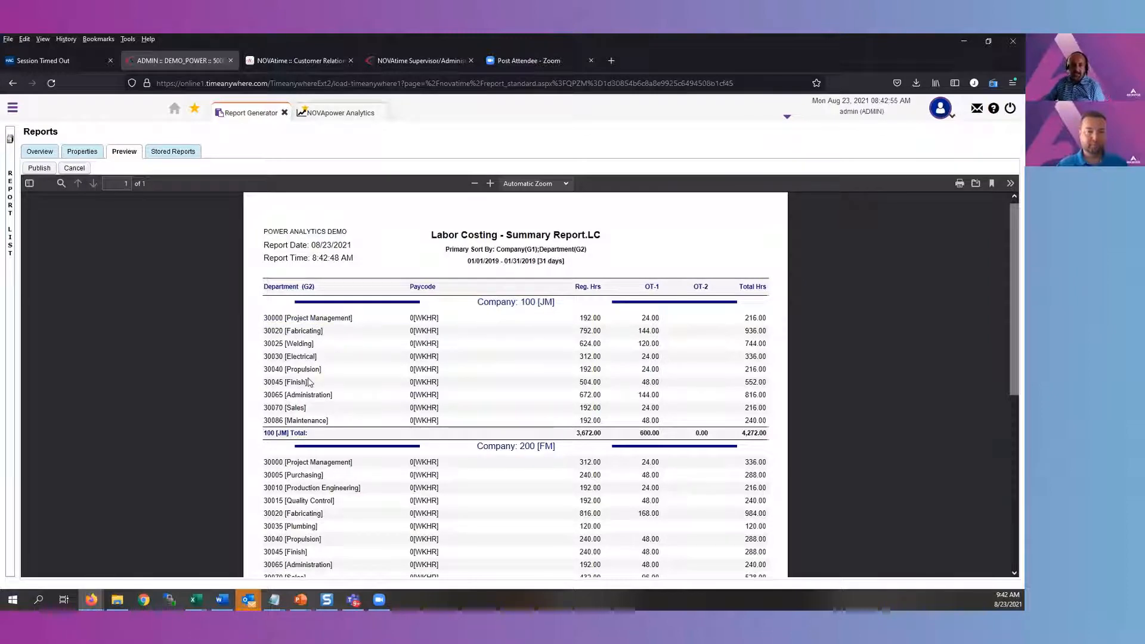
scroll(308, 382, down, 5)
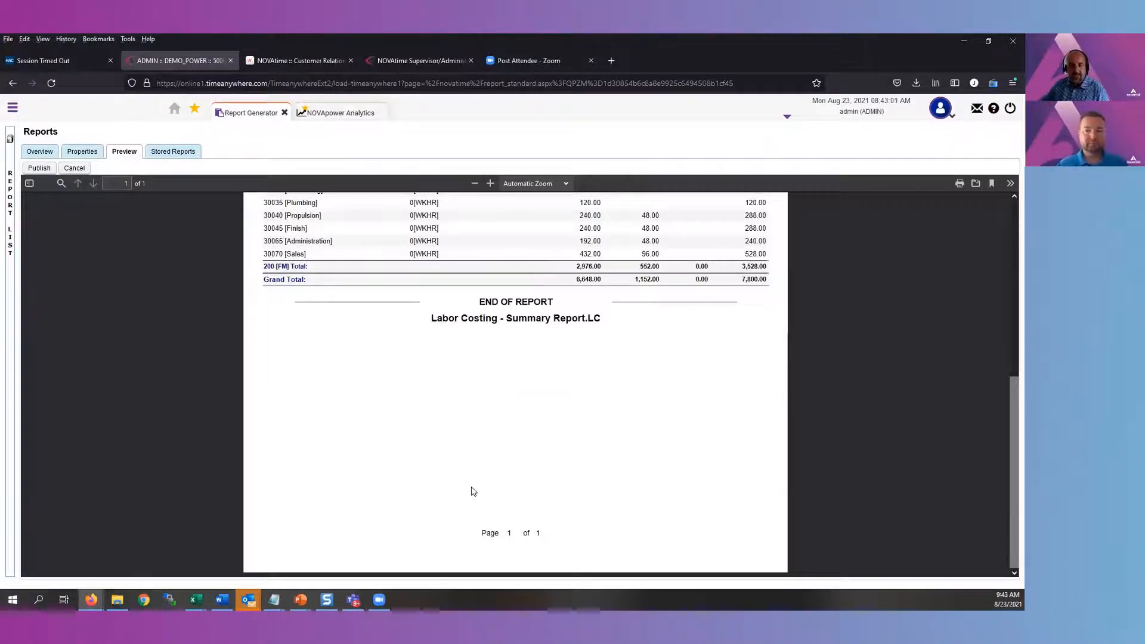
scroll(473, 491, up, 5)
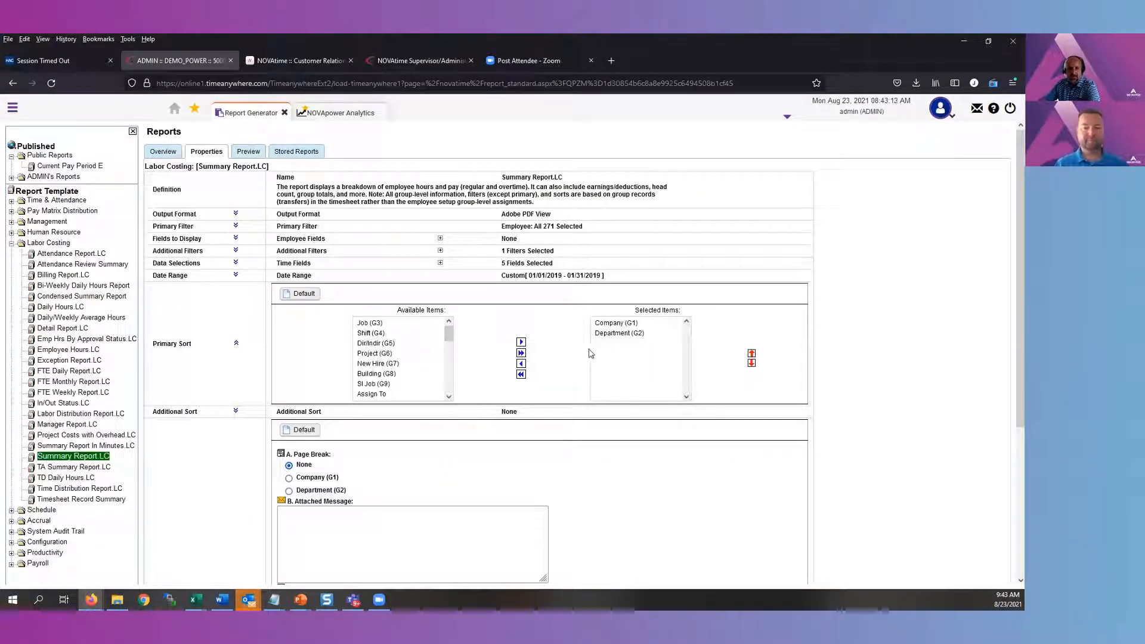
In the report properties, add Employee and Work Date to the primary sort after Company and Department
scroll(451, 387, down, 2)
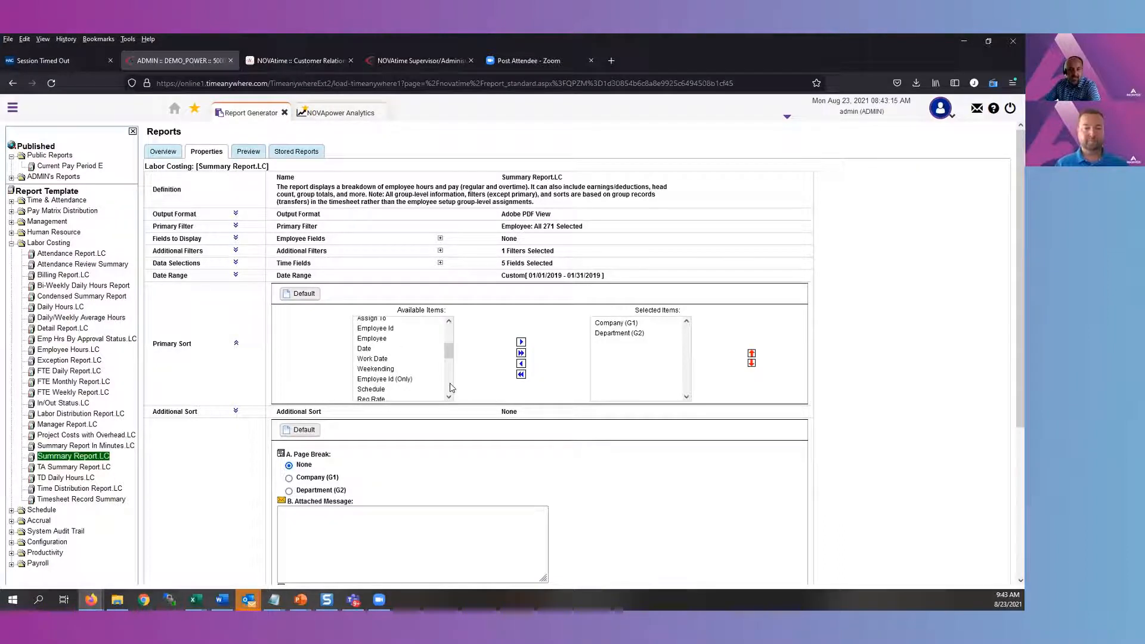
click(388, 339)
ctrl+click(387, 359)
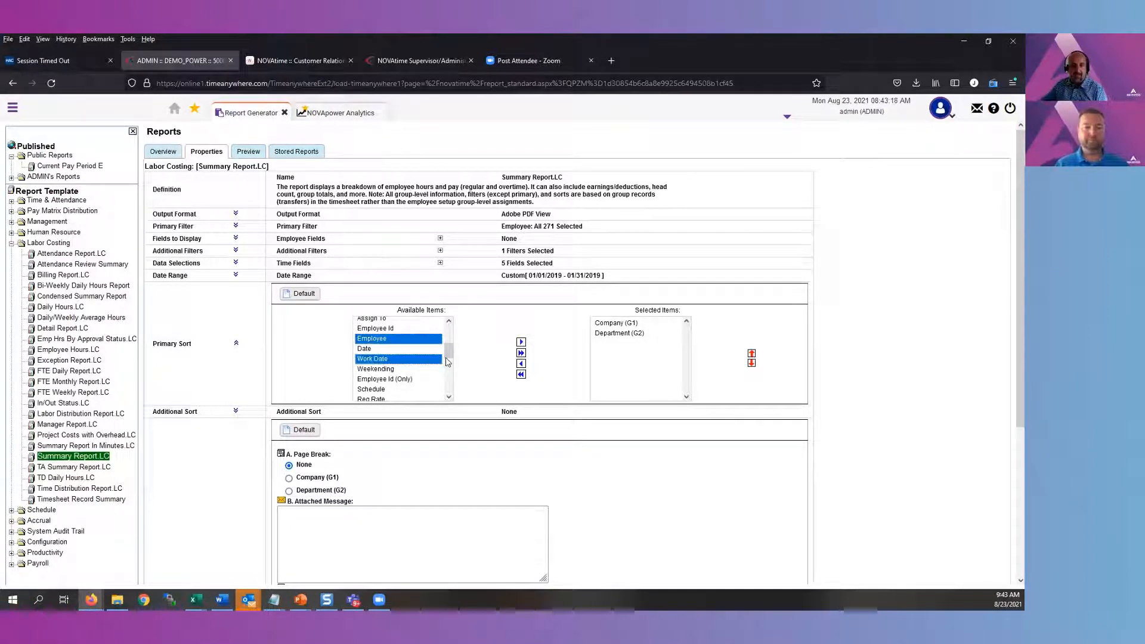
click(521, 341)
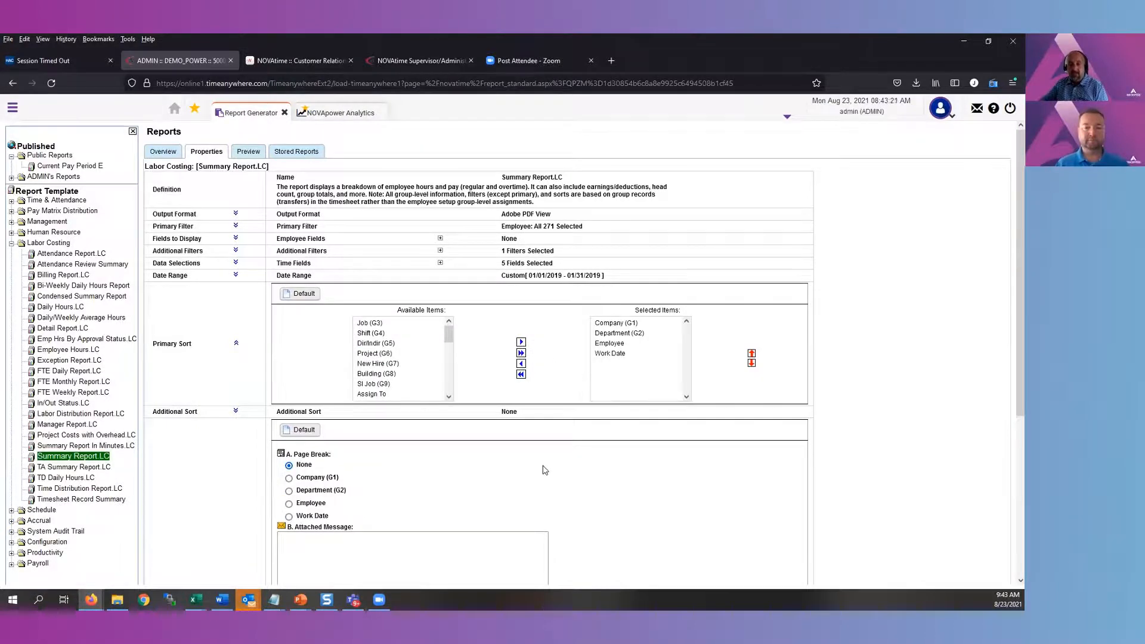
scroll(535, 472, down, 2)
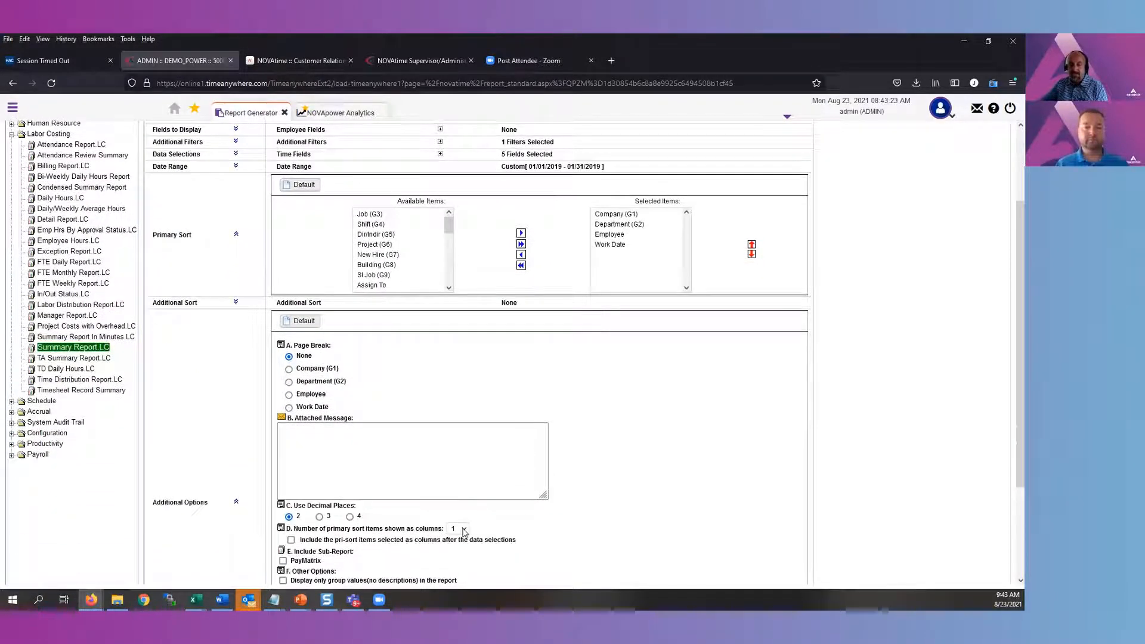
click(609, 246)
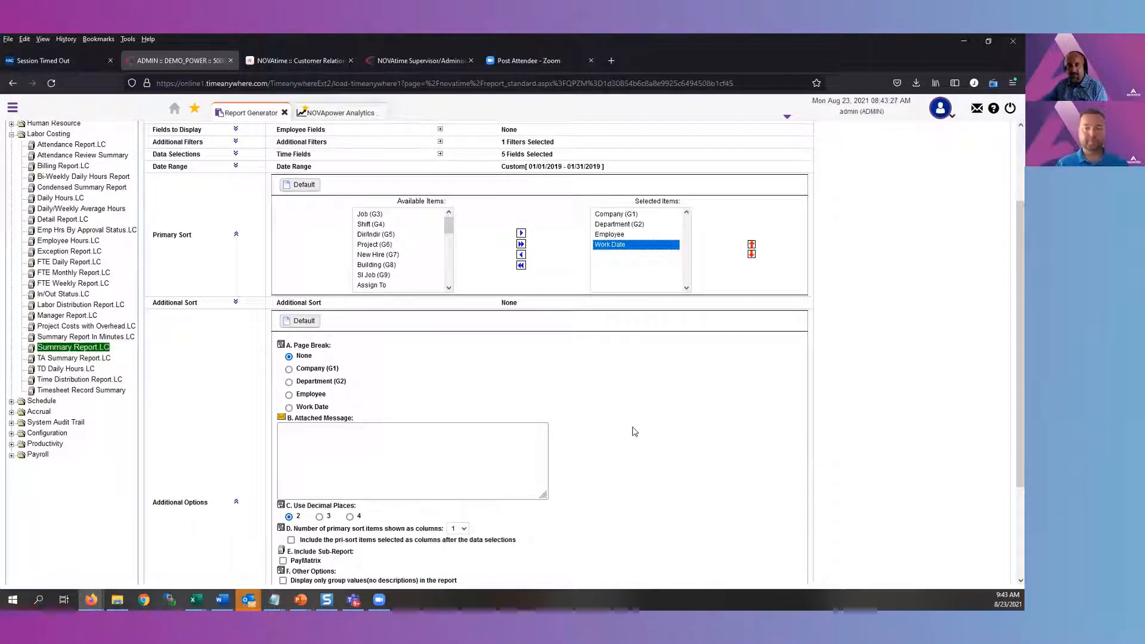
click(611, 235)
Preview the report and examine the company, department and employee grouping with its daily work date lines
scroll(607, 367, up, 3)
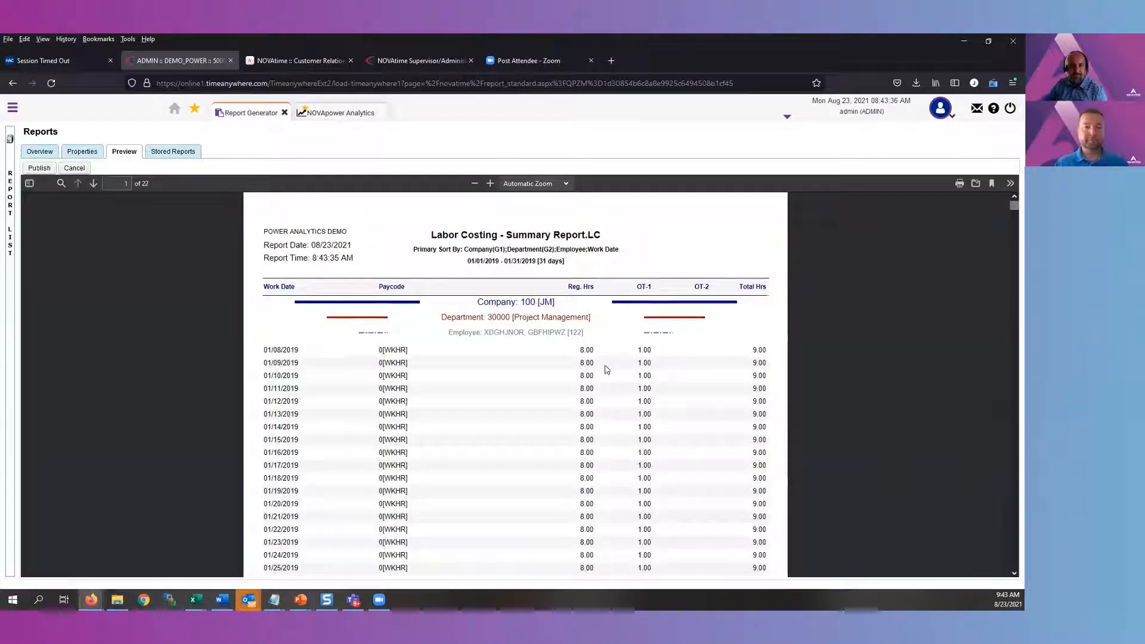
drag(552, 304, 465, 334)
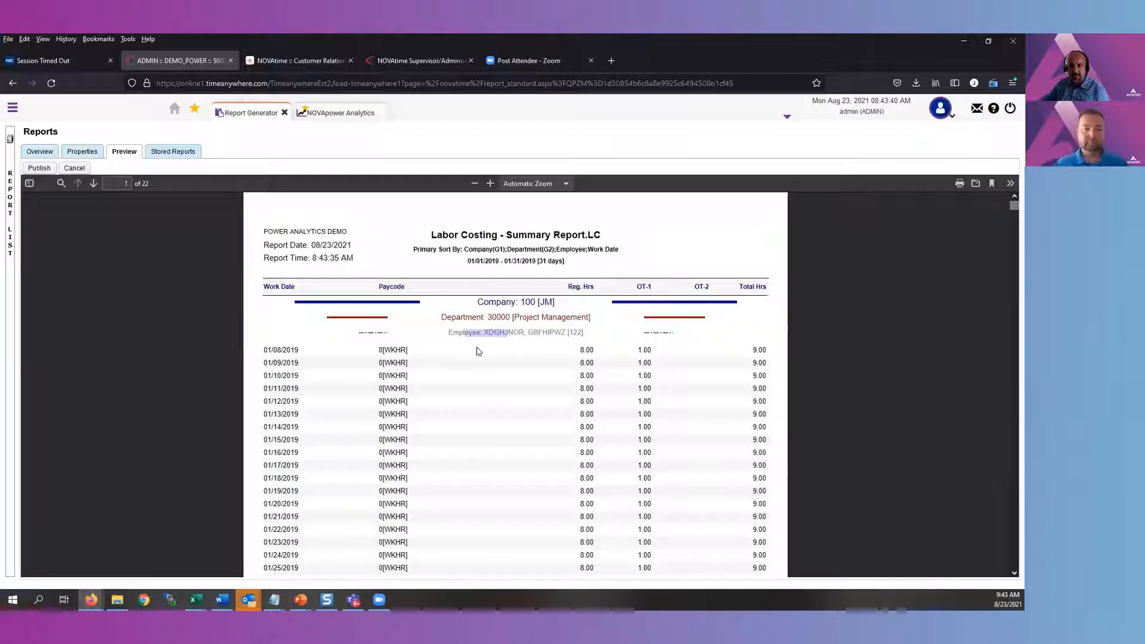
drag(566, 333, 487, 332)
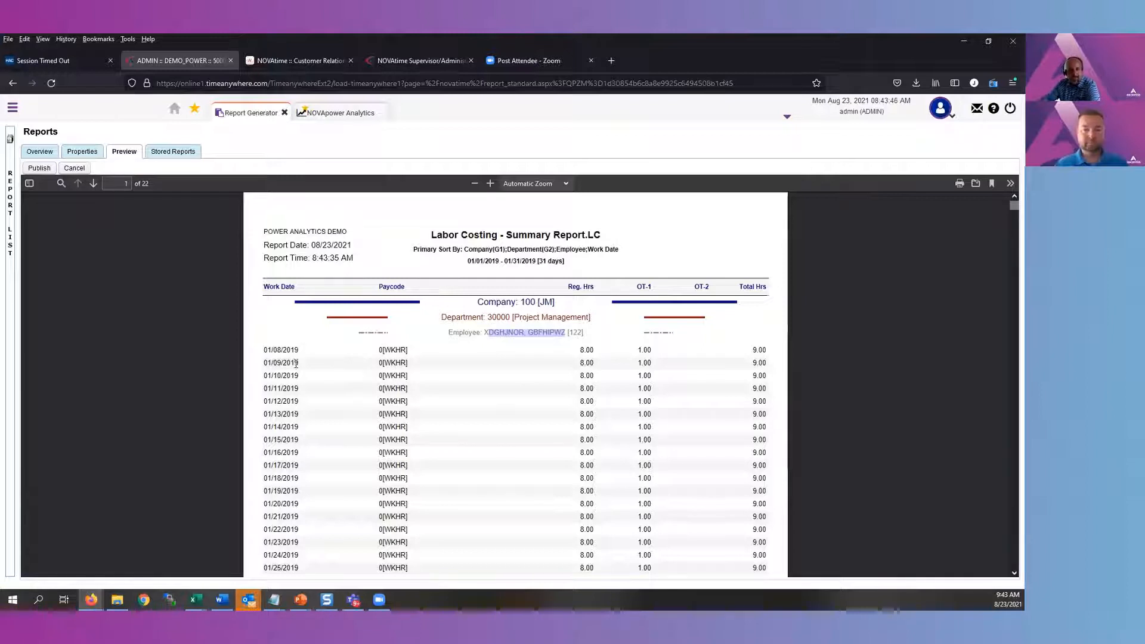
scroll(358, 519, down, 3)
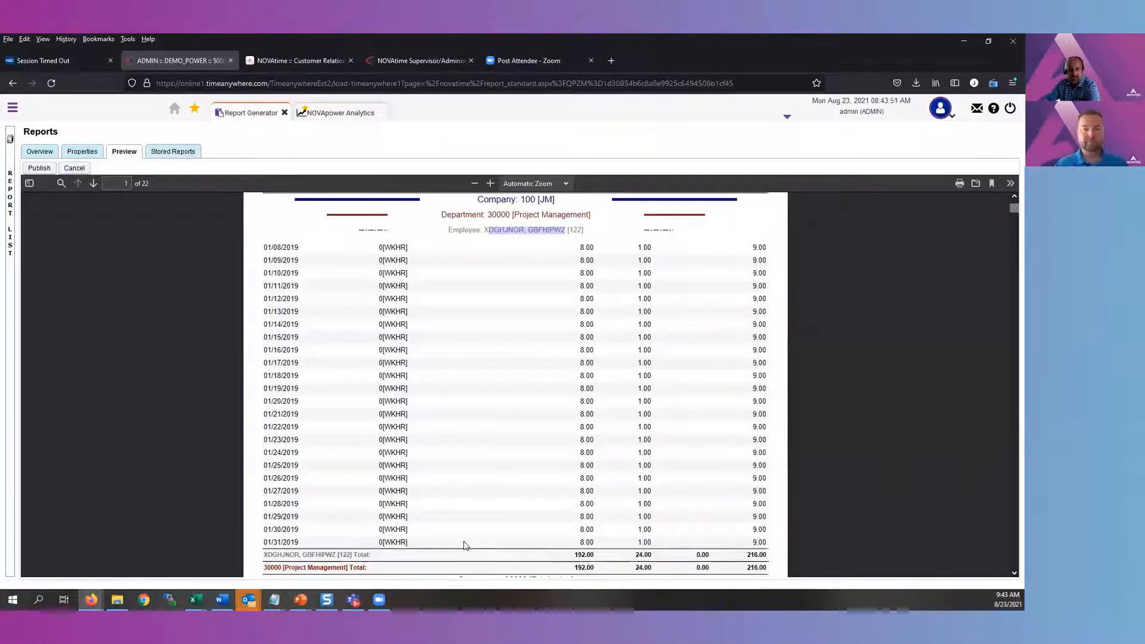
scroll(464, 543, up, 3)
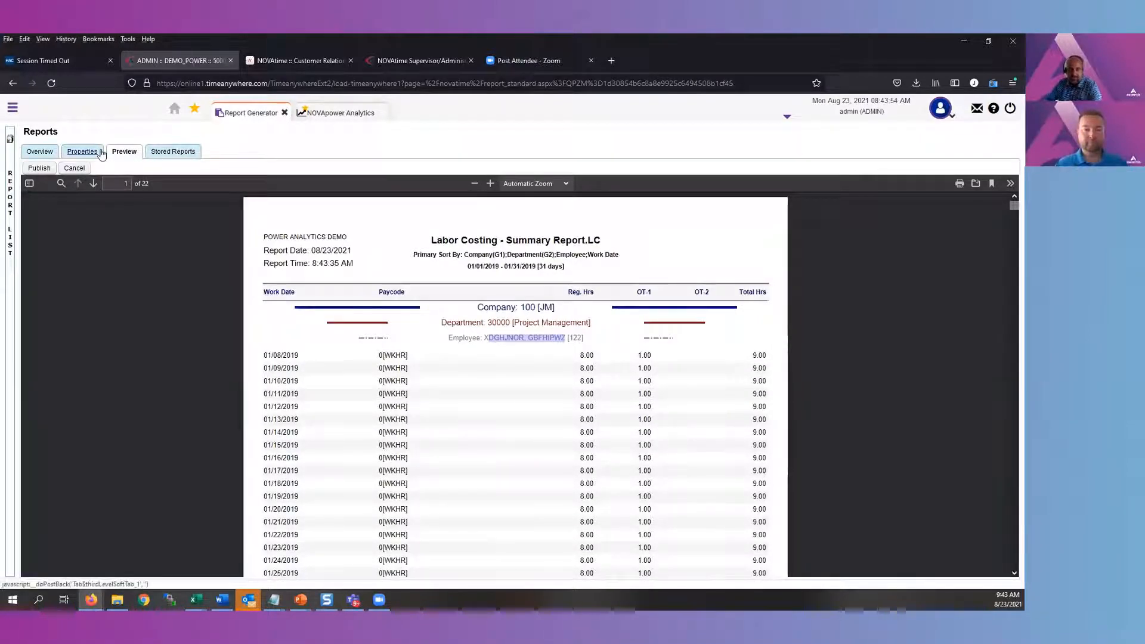
Return to the report properties, look through the additional options and collapse that section
click(82, 152)
scroll(590, 421, down, 3)
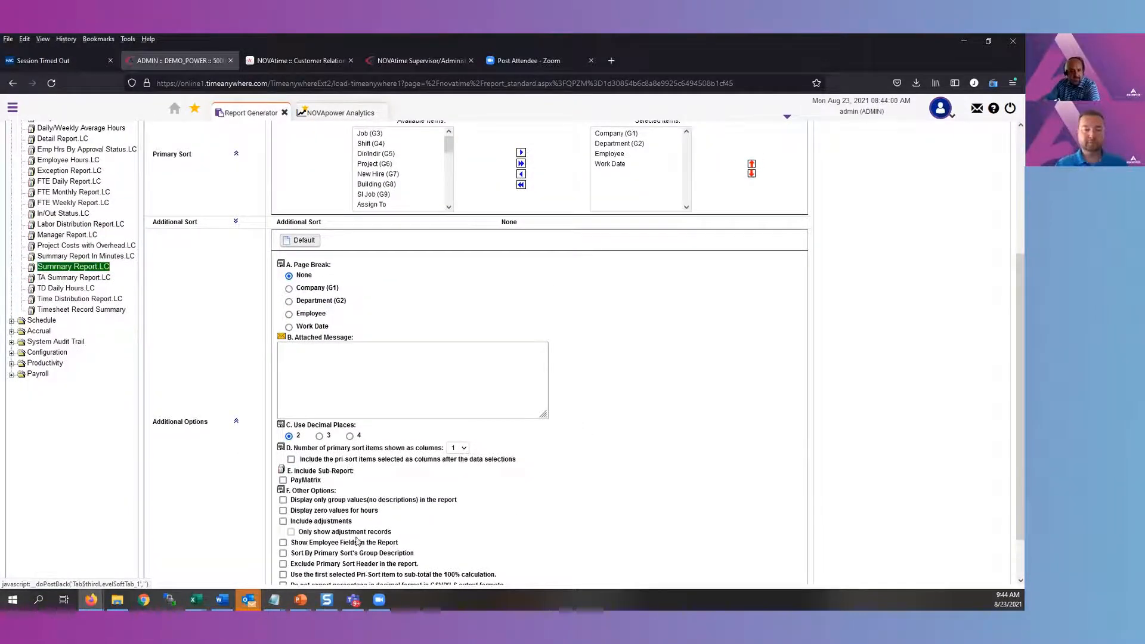
scroll(381, 544, down, 1)
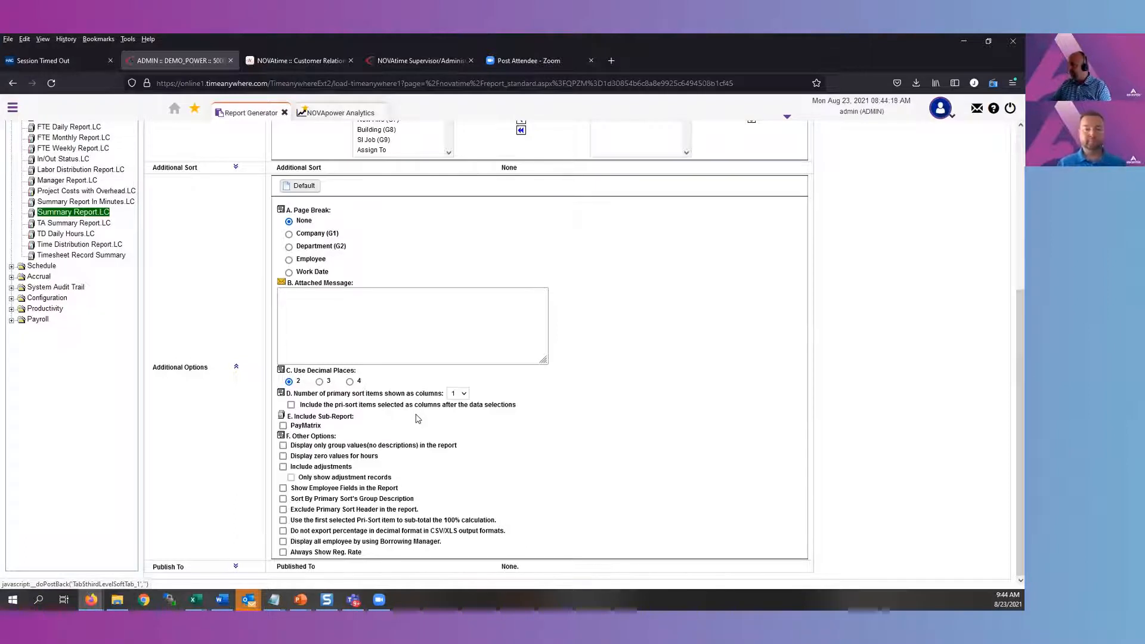
click(235, 370)
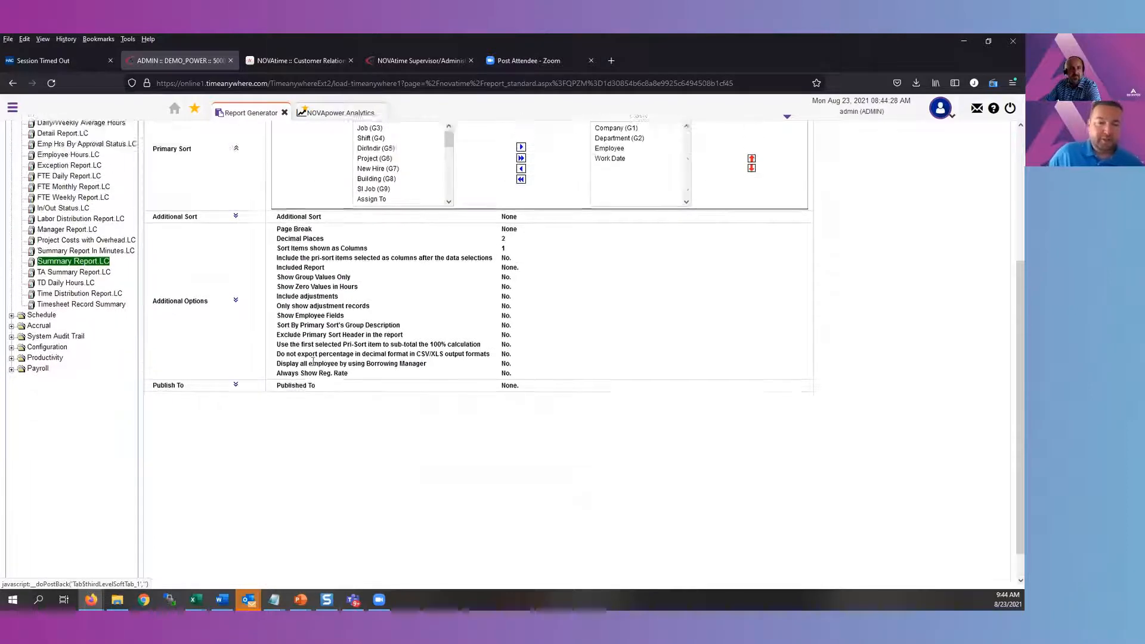
Expand the Publish To section, set the publish name to "Employee Hours by Day" and Published To to Select Access Groups
scroll(313, 360, up, 1)
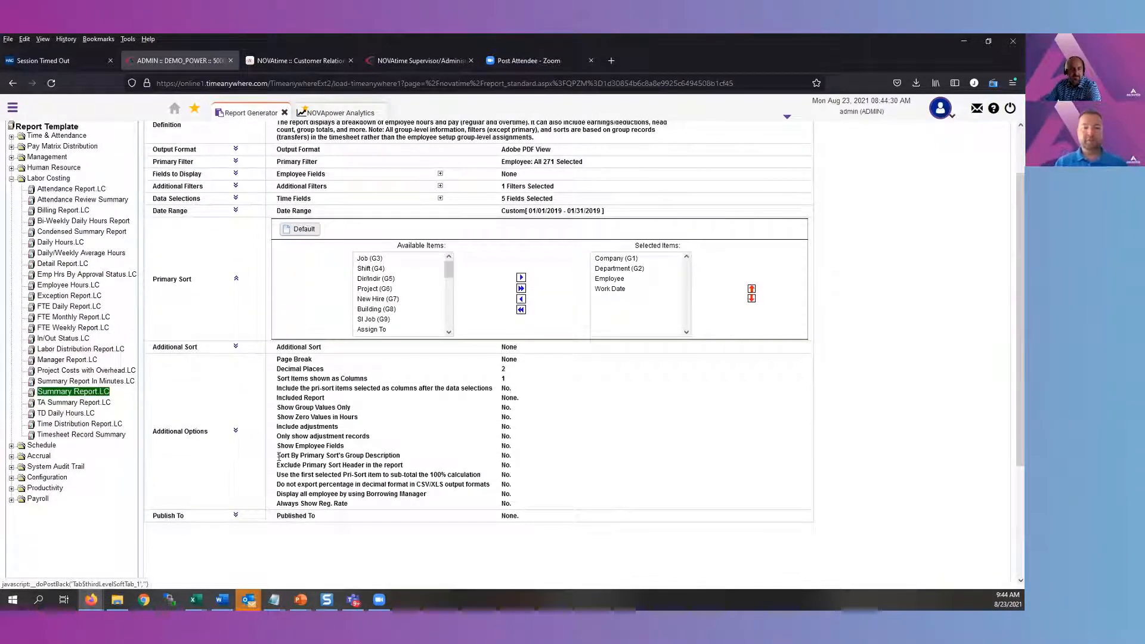
click(237, 516)
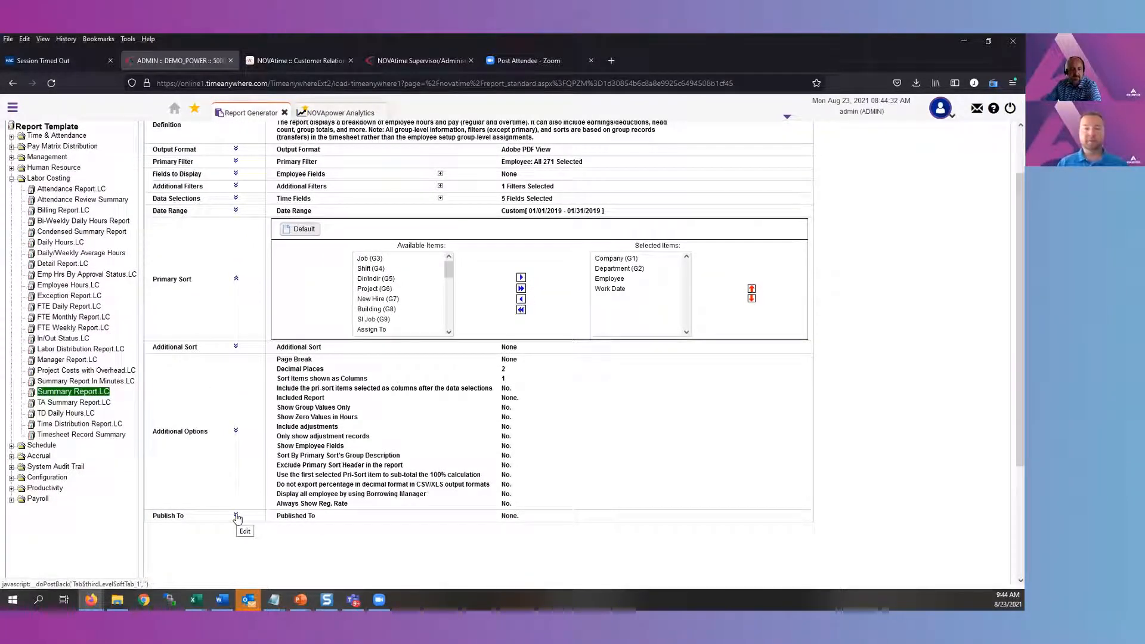
scroll(661, 459, down, 2)
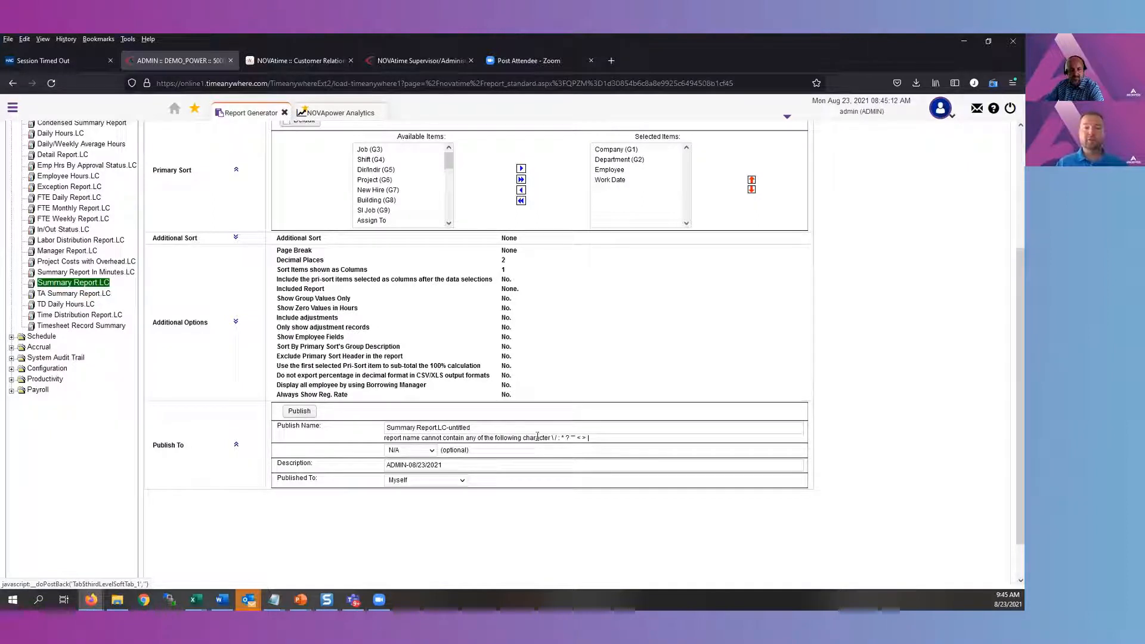
drag(512, 431, 351, 427)
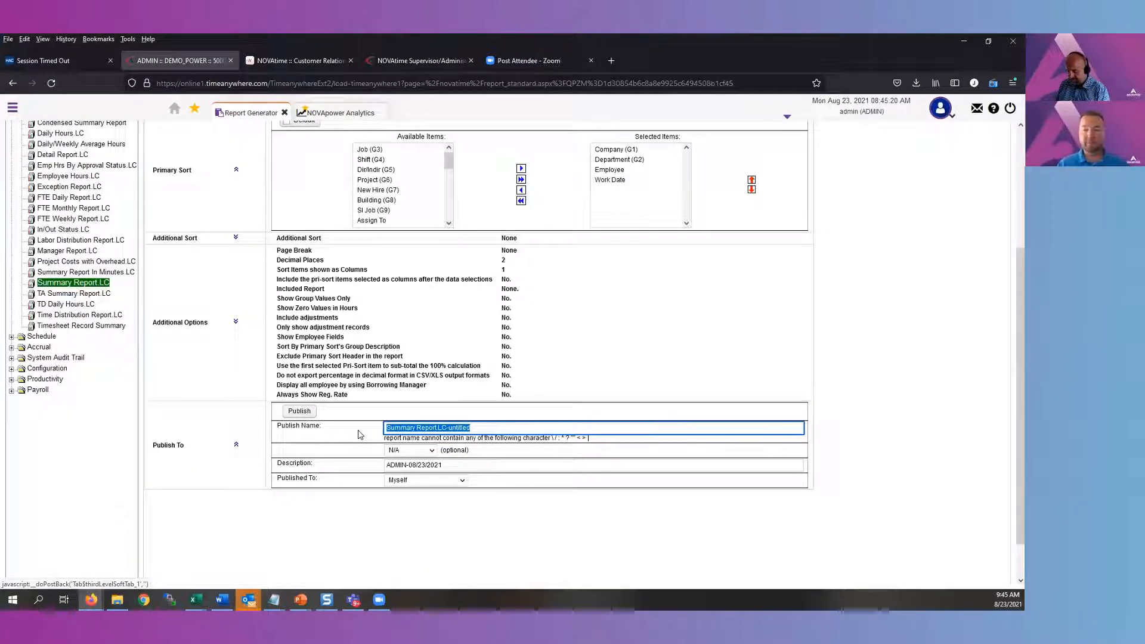
text(Employ)
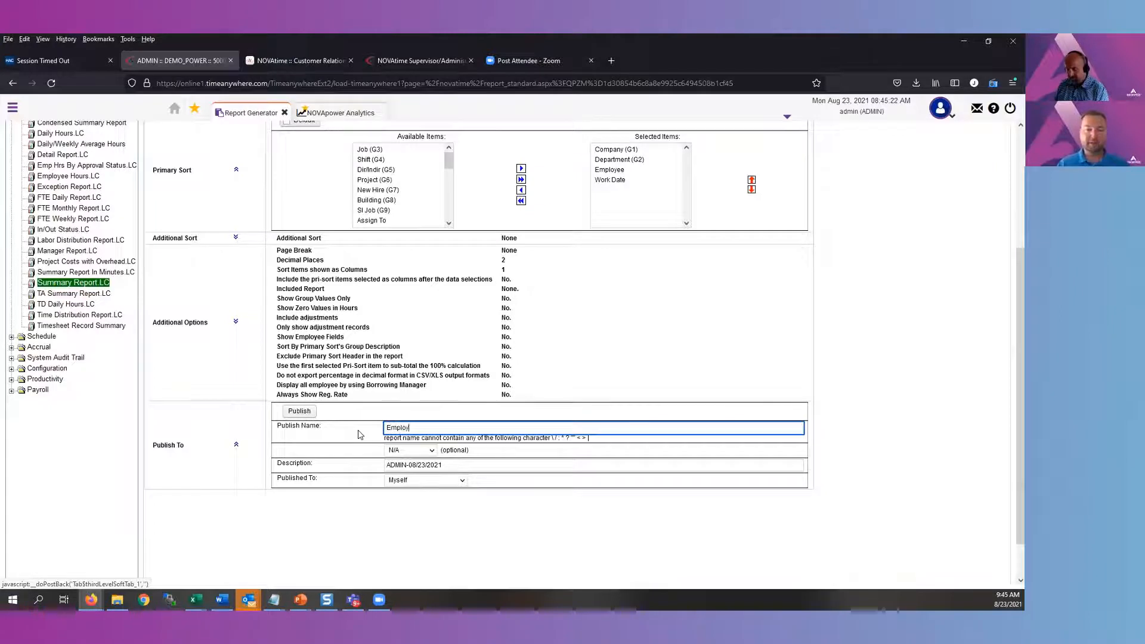
text(ee Hours by Day)
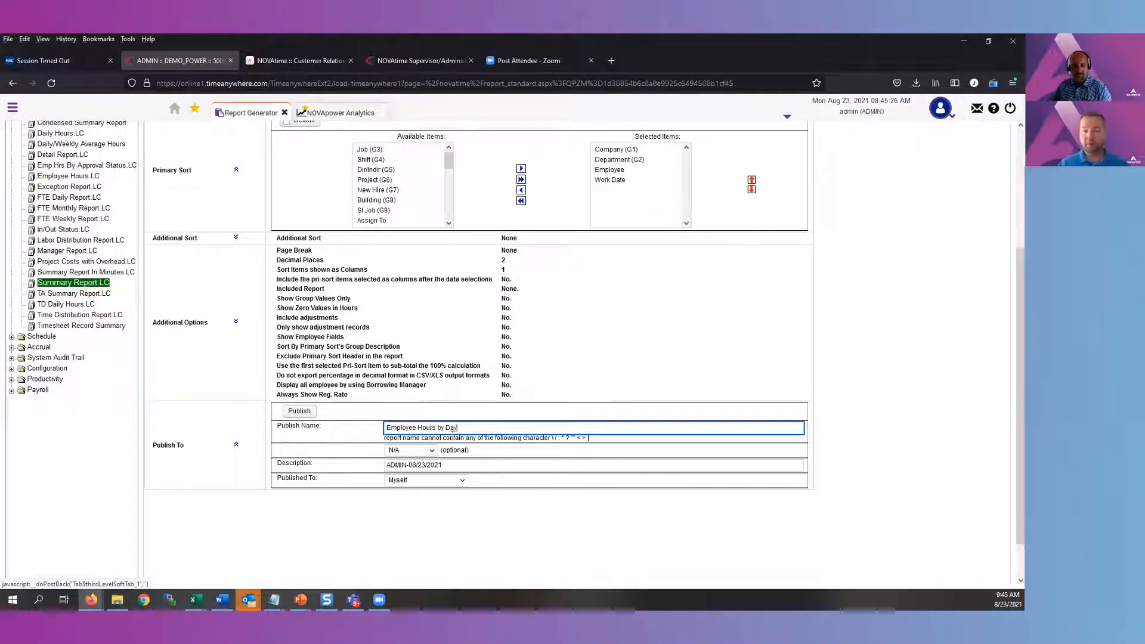
click(645, 516)
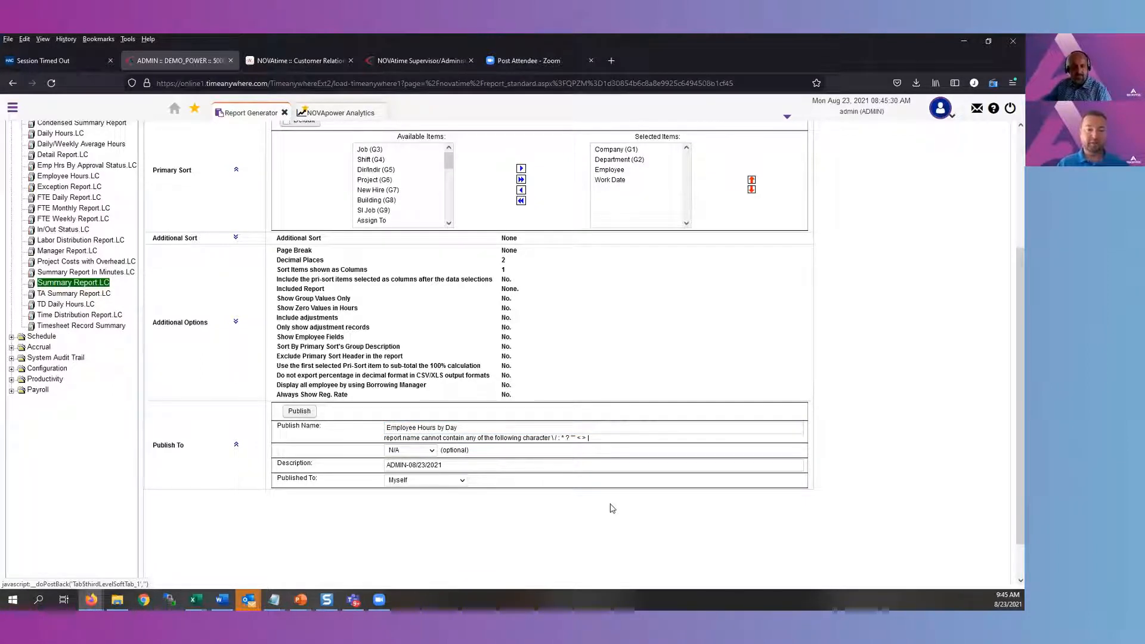
click(462, 482)
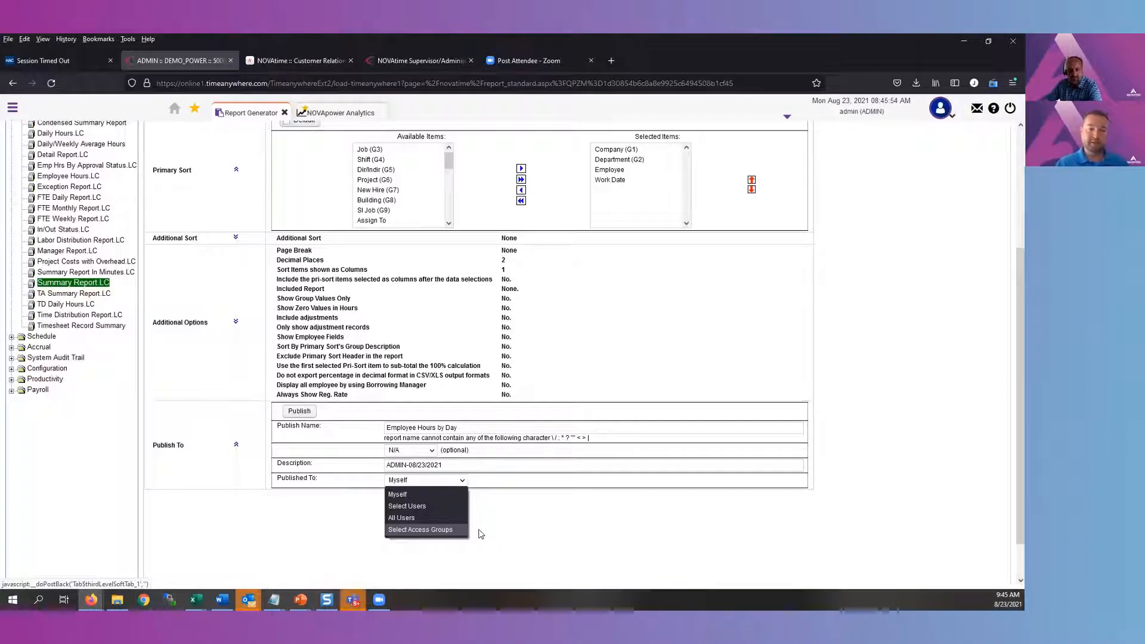
click(446, 530)
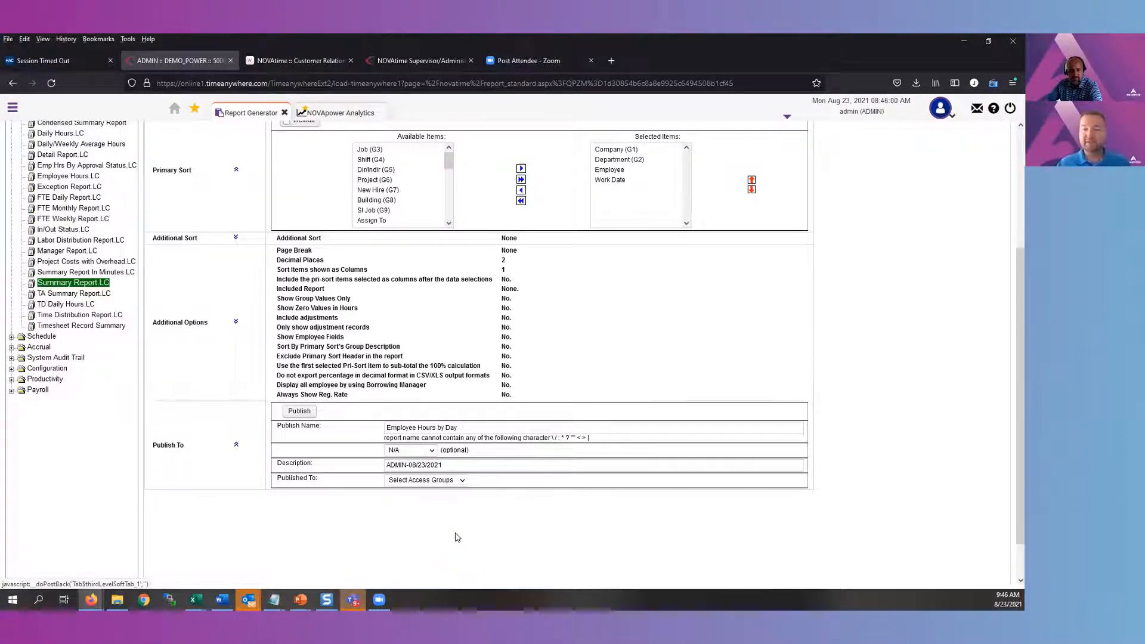
Add Supervisor Access and Administrator Access as the publishing access groups and publish the report
click(464, 553)
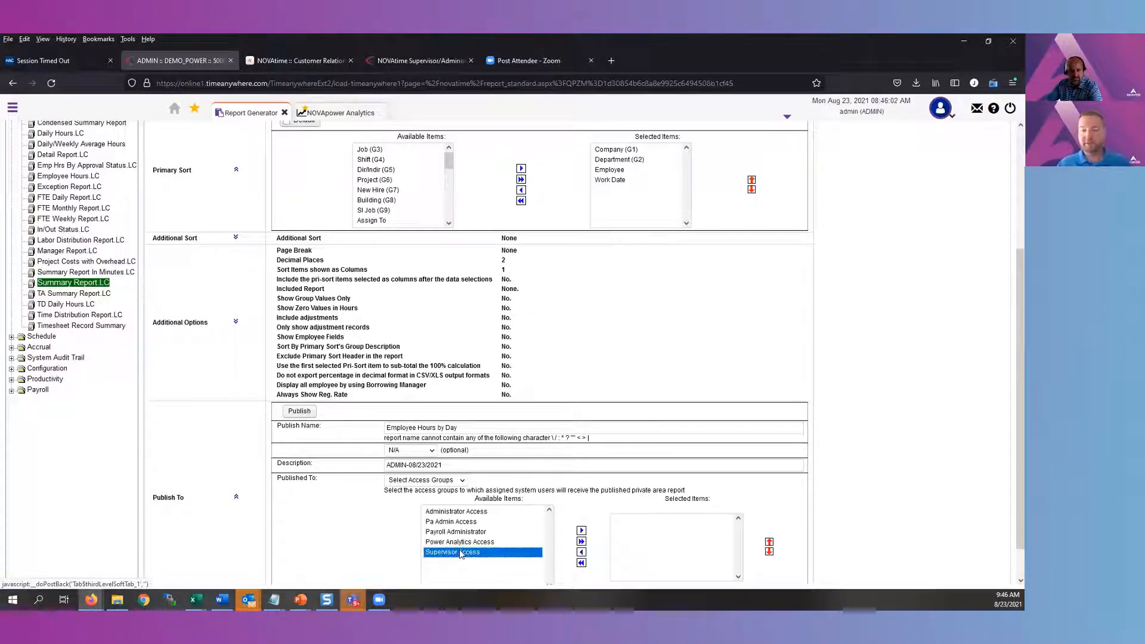
double_click(464, 552)
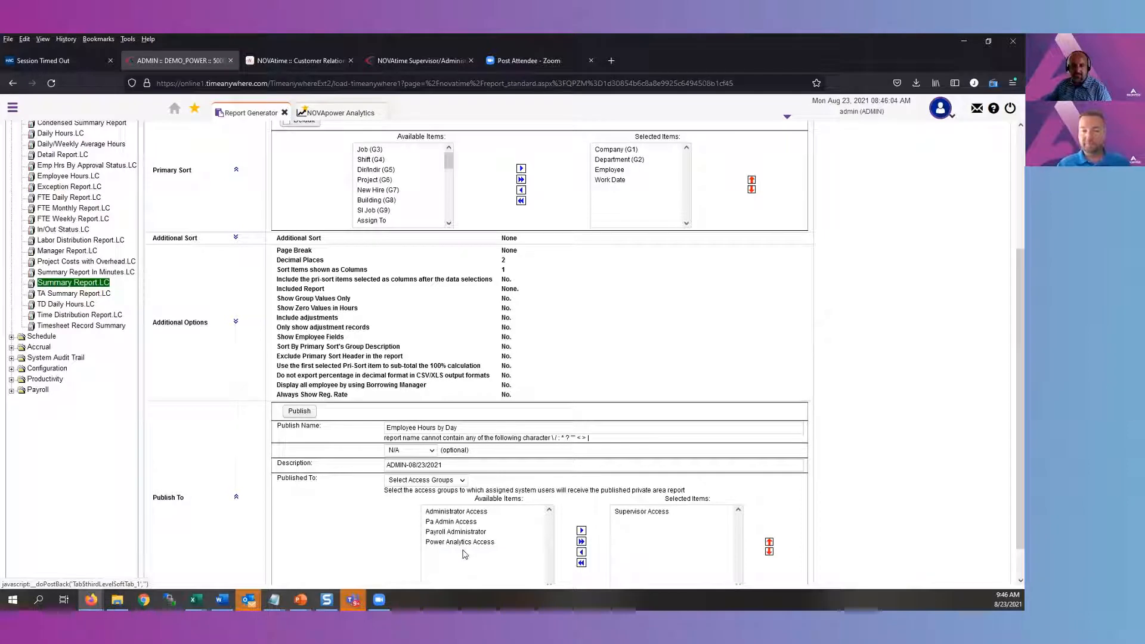
click(468, 512)
click(582, 530)
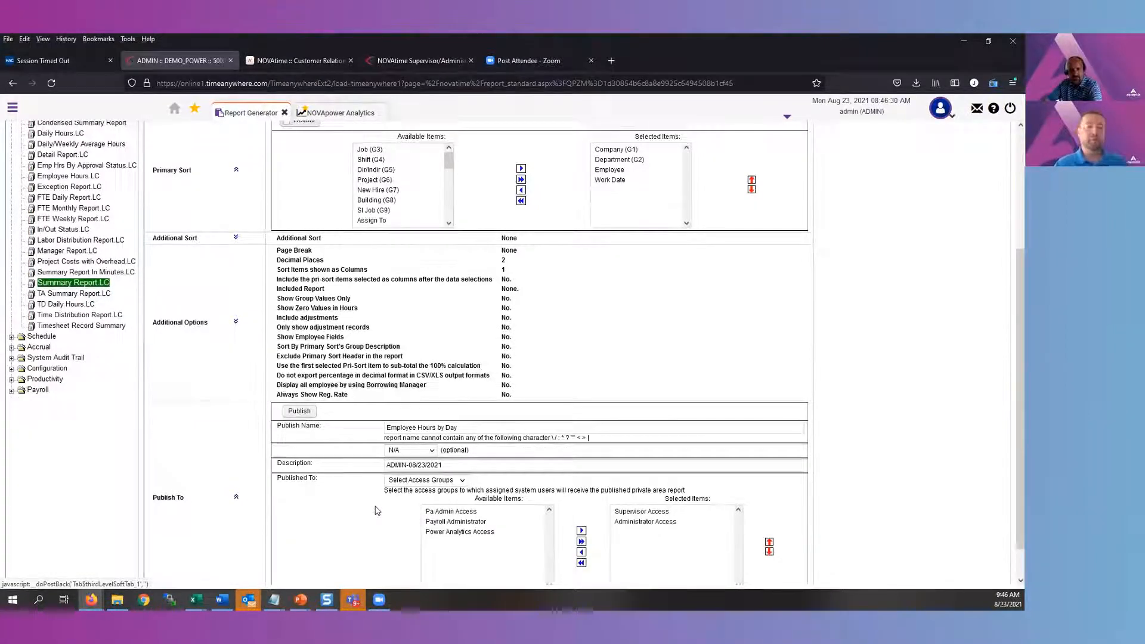
scroll(372, 516, down, 1)
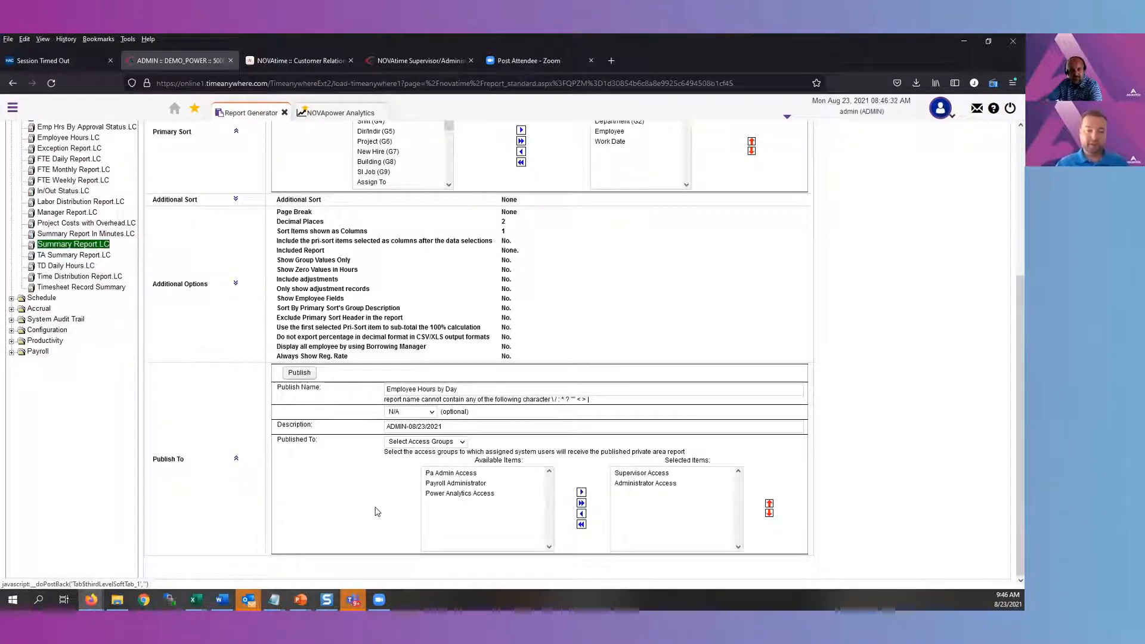
click(300, 373)
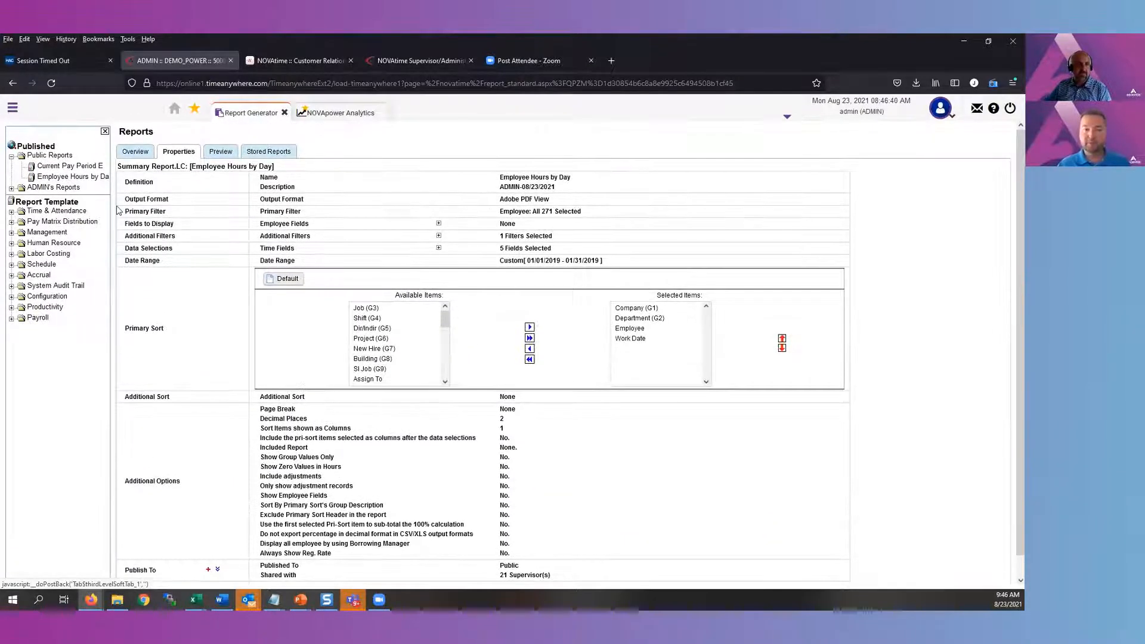
Open the properties of the Employee Hours by Day-ADMIN report and expand its Report Schedule Options to the Email Report destination
click(94, 179)
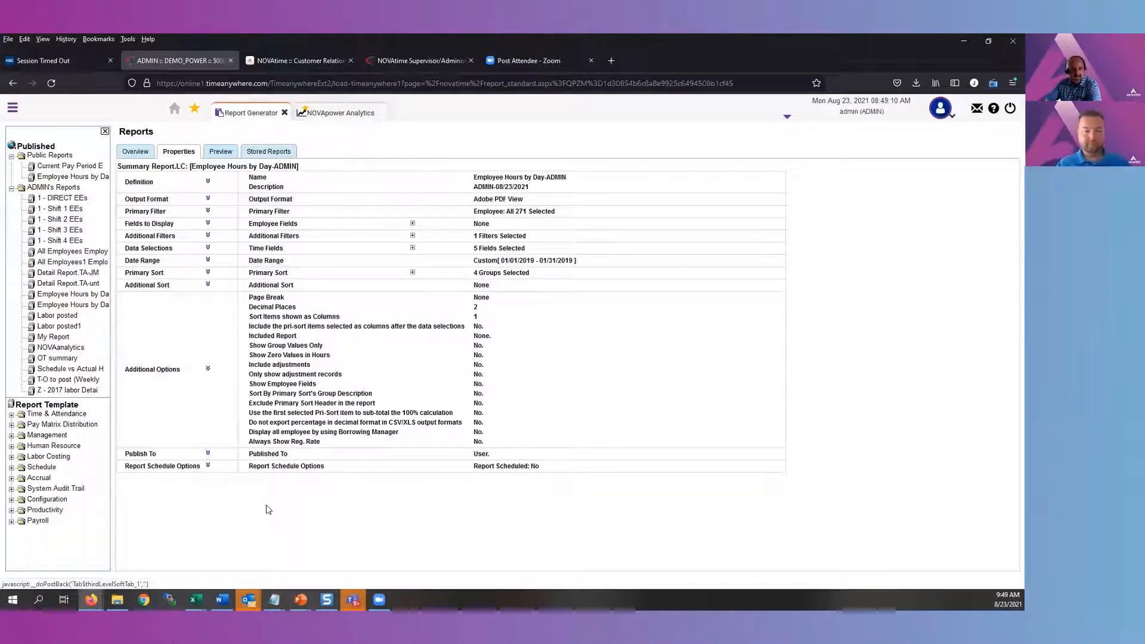
click(208, 465)
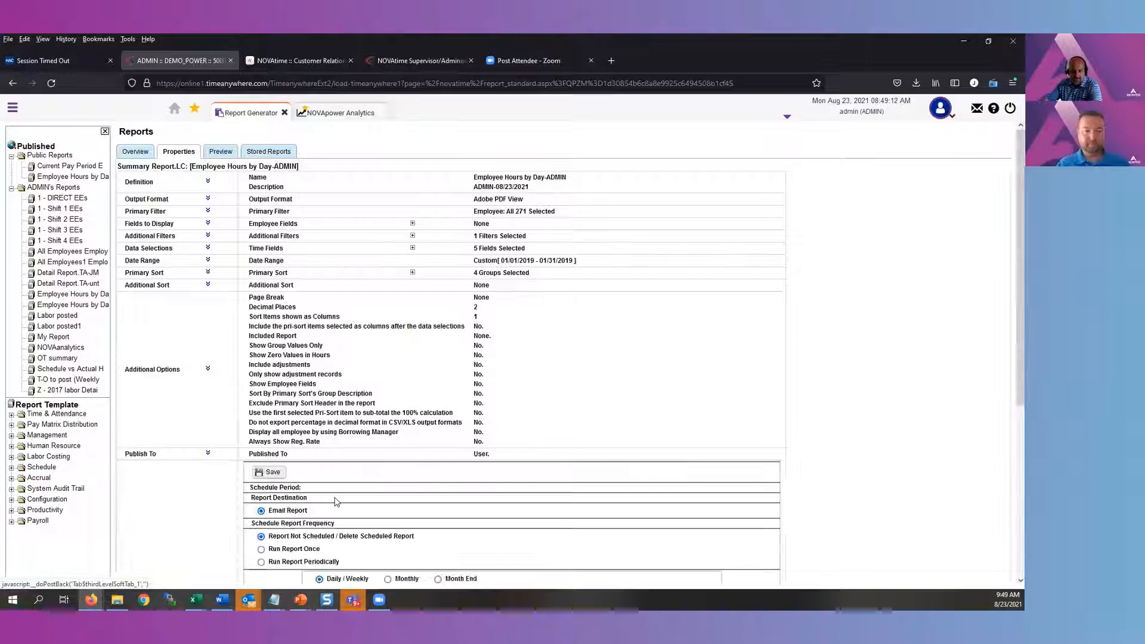
scroll(369, 513, down, 3)
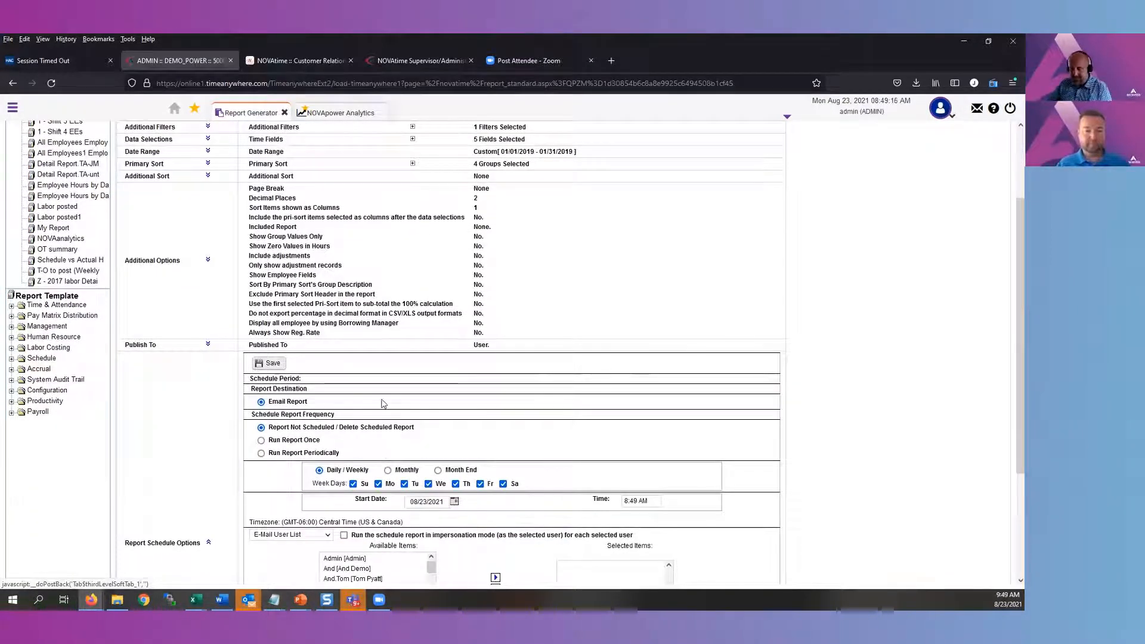
drag(358, 406, 275, 404)
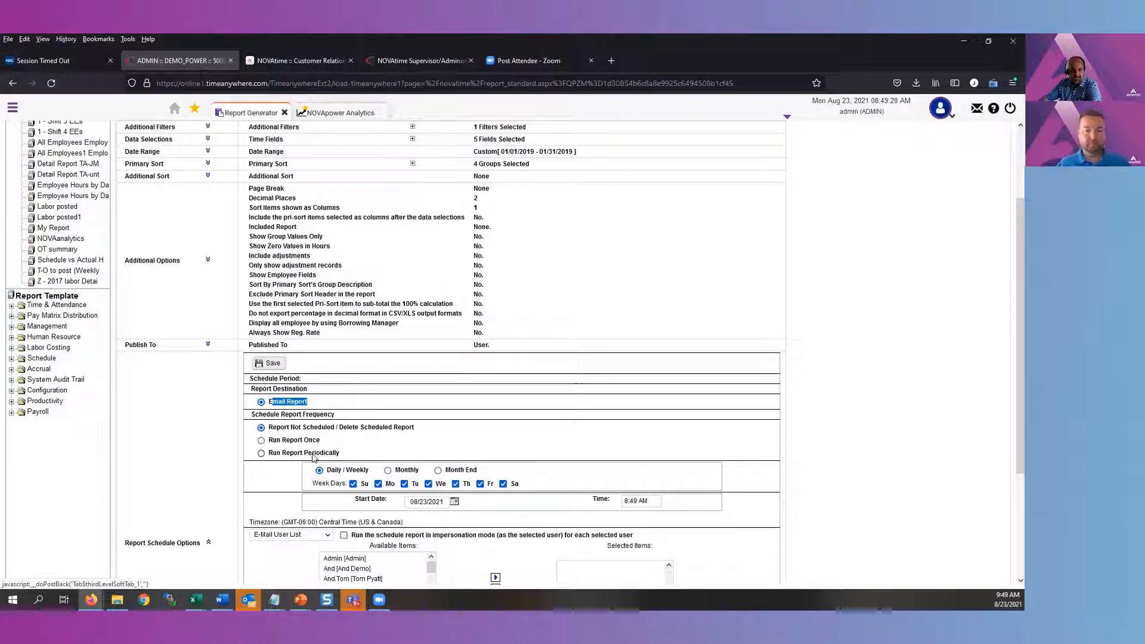
Set the report schedule to run periodically on a daily/weekly basis, with only Monday selected
scroll(314, 456, down, 3)
click(301, 291)
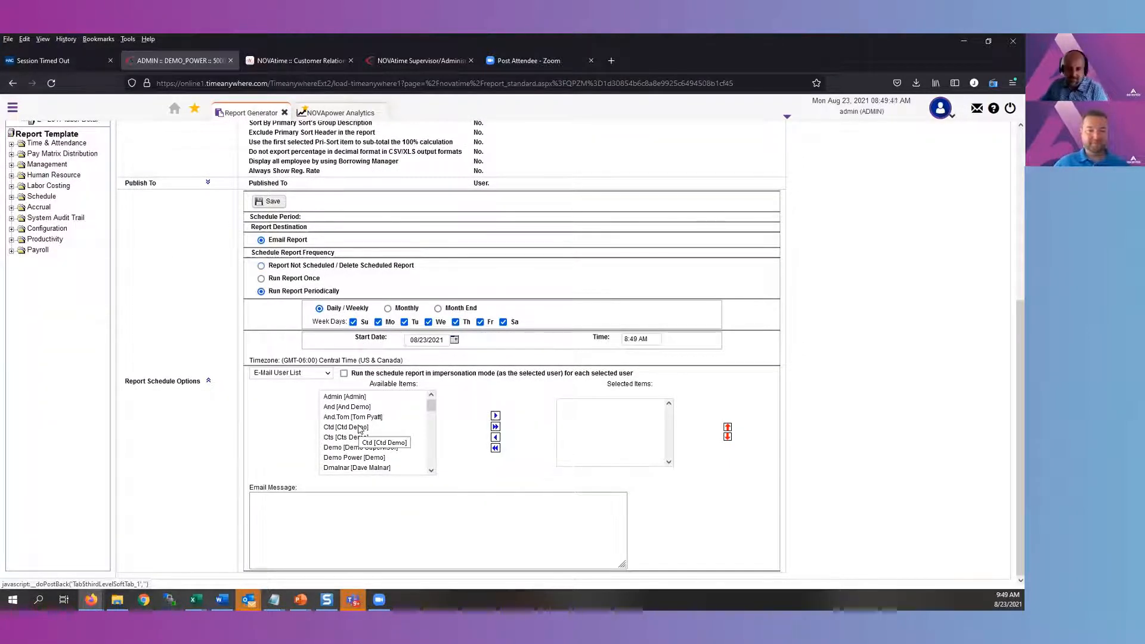
click(353, 323)
click(404, 323)
click(428, 323)
click(455, 323)
click(503, 323)
click(480, 323)
Check the schedule's timezone and set the run time to 800
drag(403, 360, 324, 367)
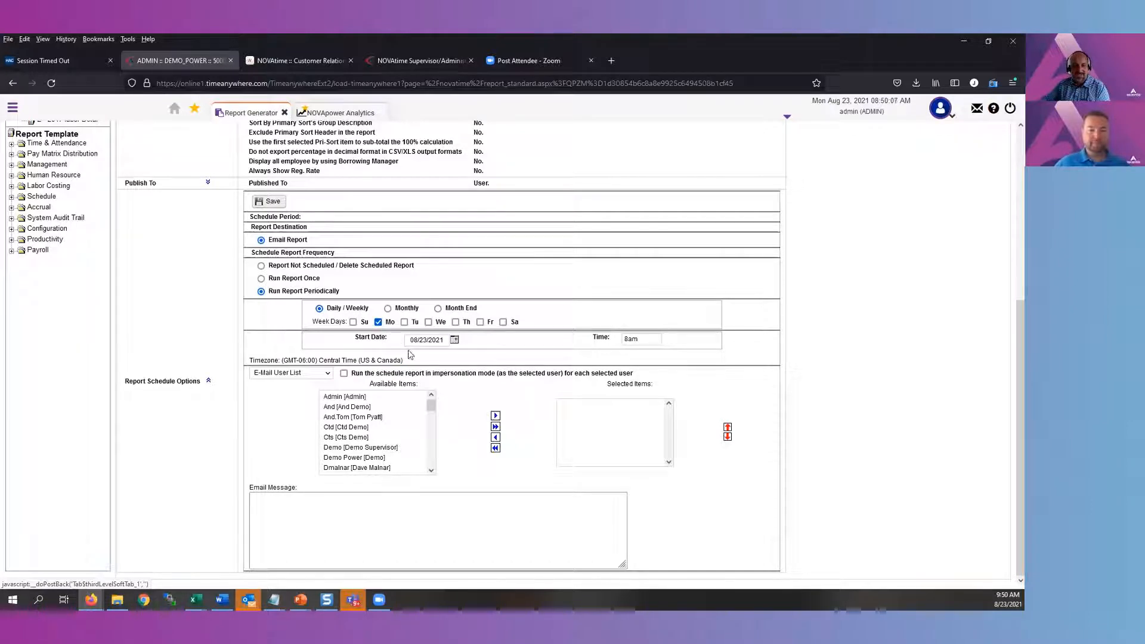
double_click(621, 339)
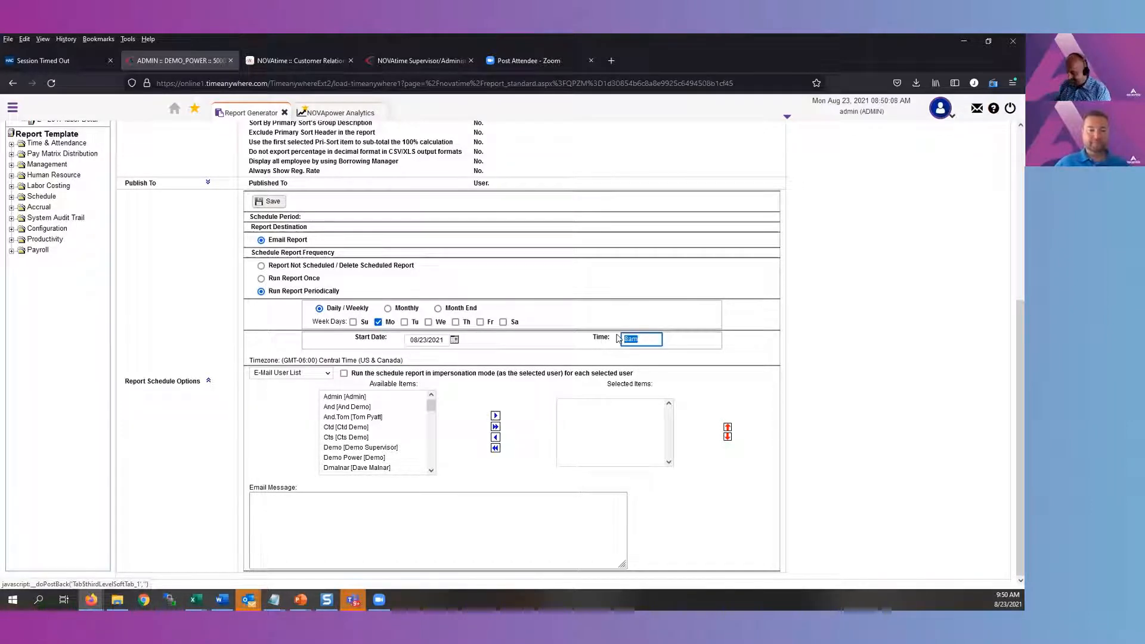
text(800)
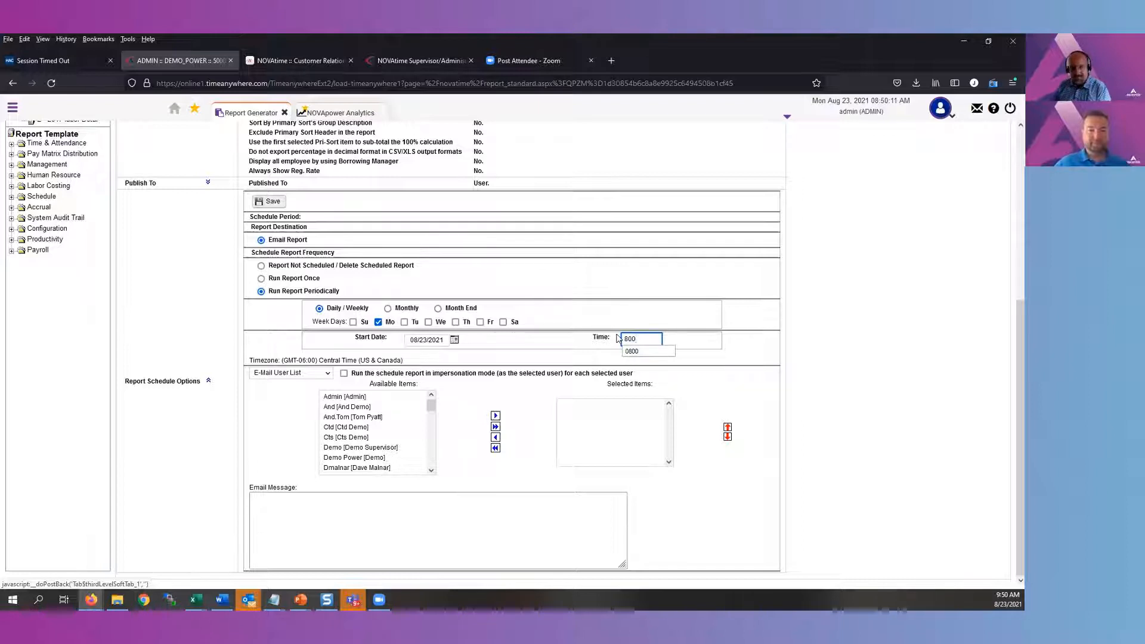
click(616, 339)
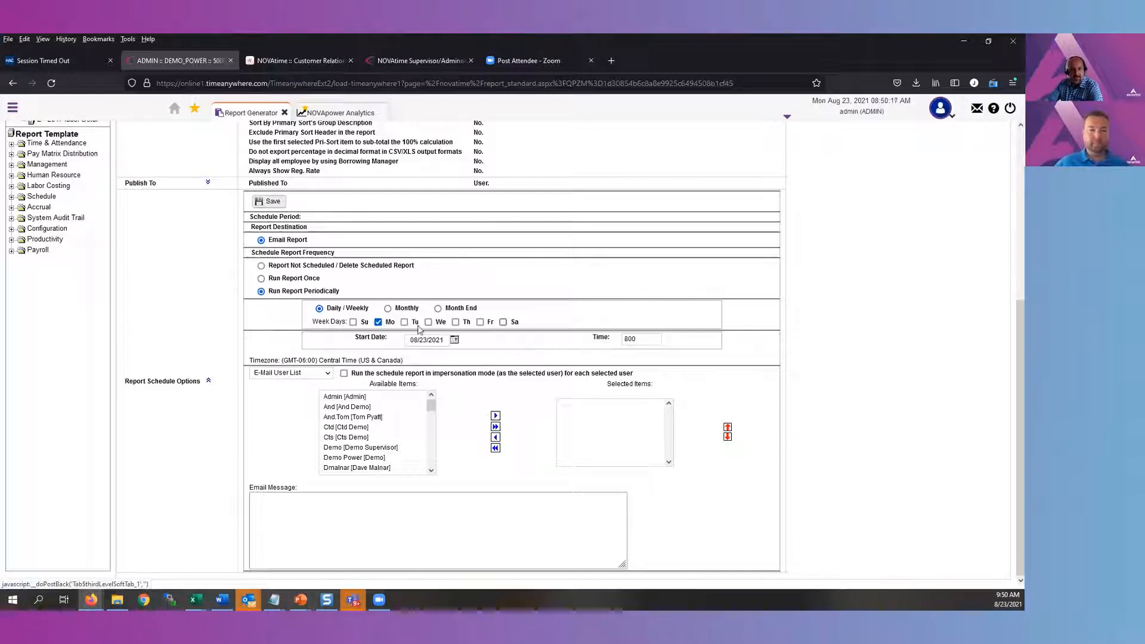
Switch the schedule's email recipients to Select Access Groups and add Supervisor Access to the selected items
click(311, 375)
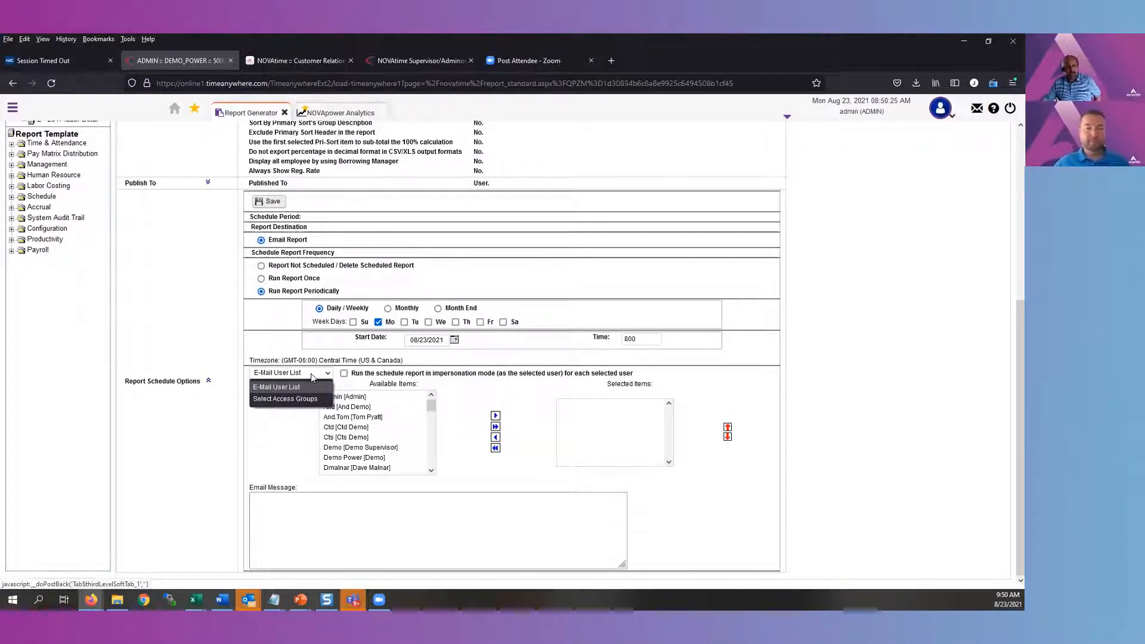
click(309, 457)
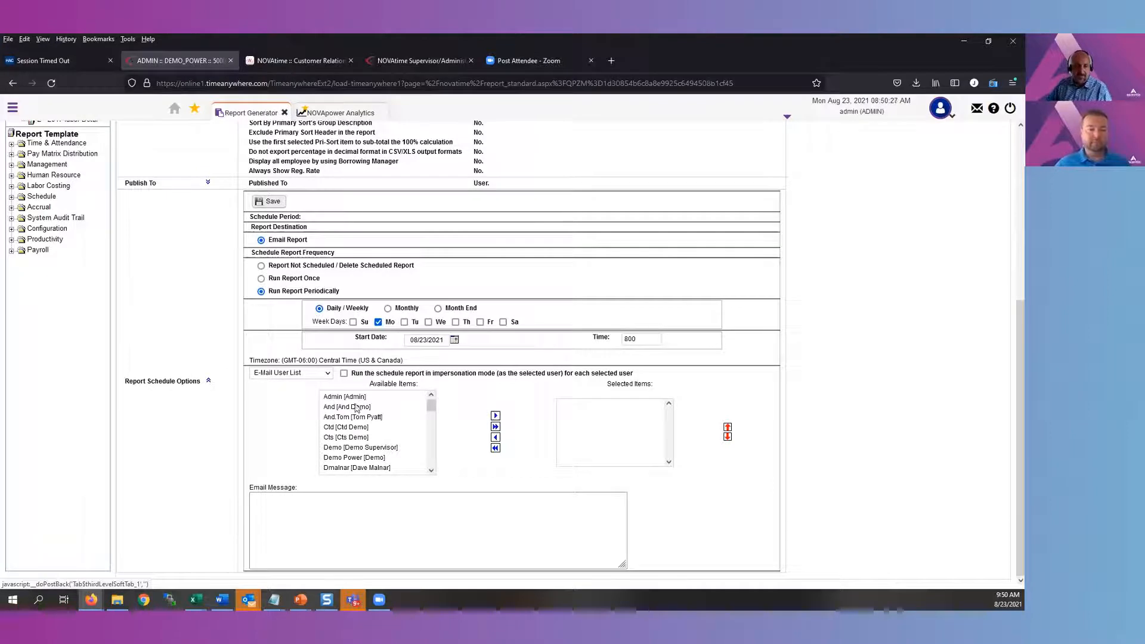
click(327, 374)
click(316, 398)
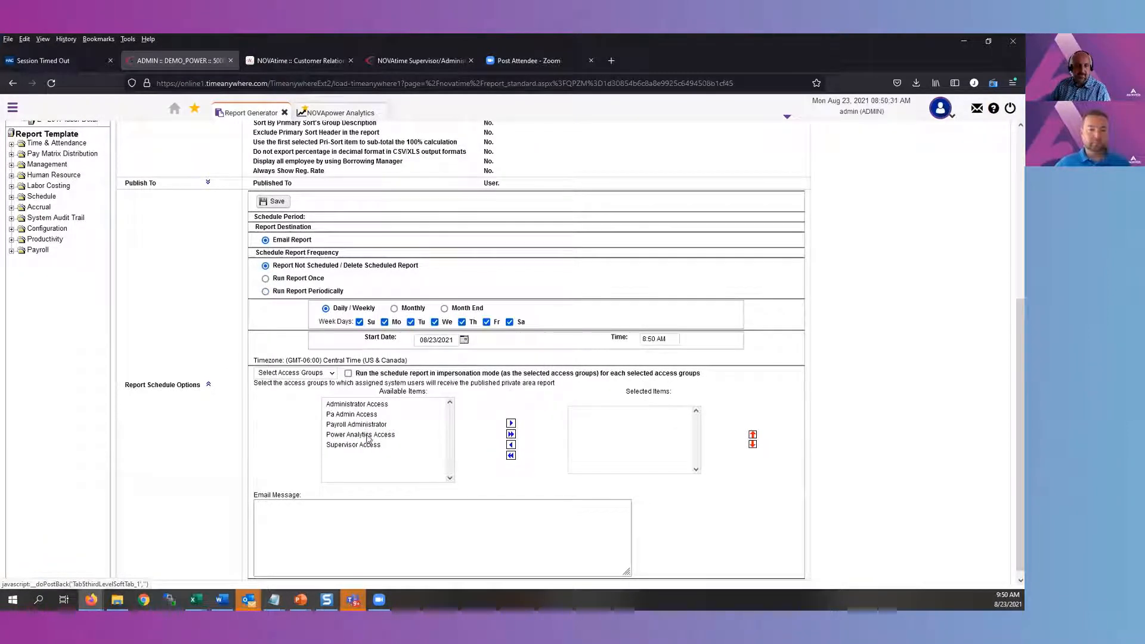
click(368, 446)
click(511, 424)
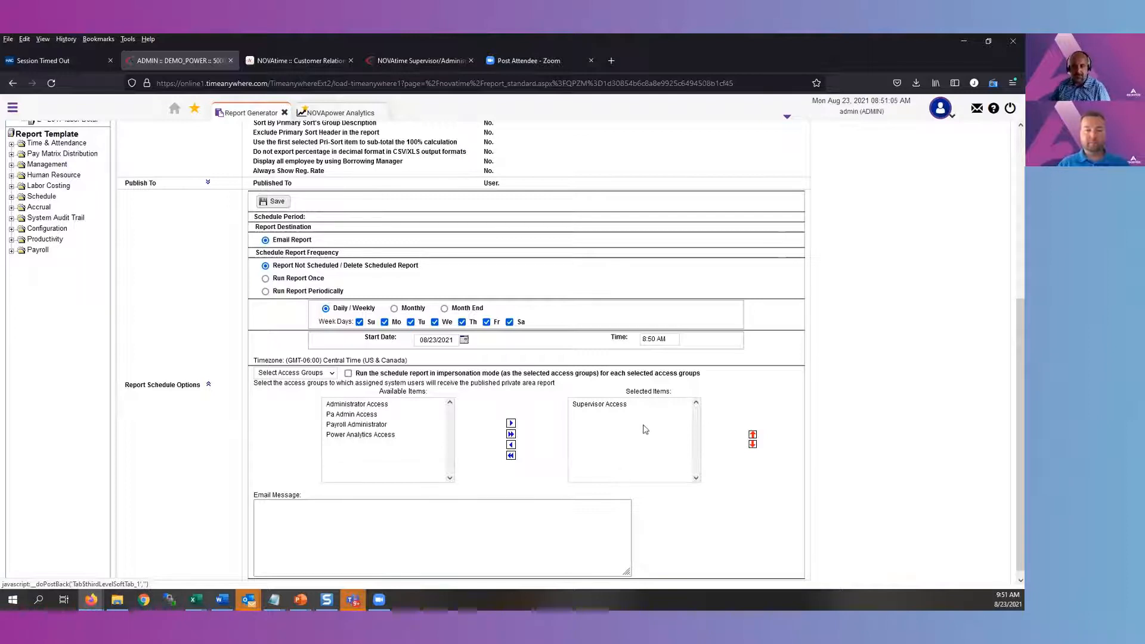
Enable running the scheduled report in impersonation mode for each selected access group and add Supervisor Access again
drag(679, 375, 565, 375)
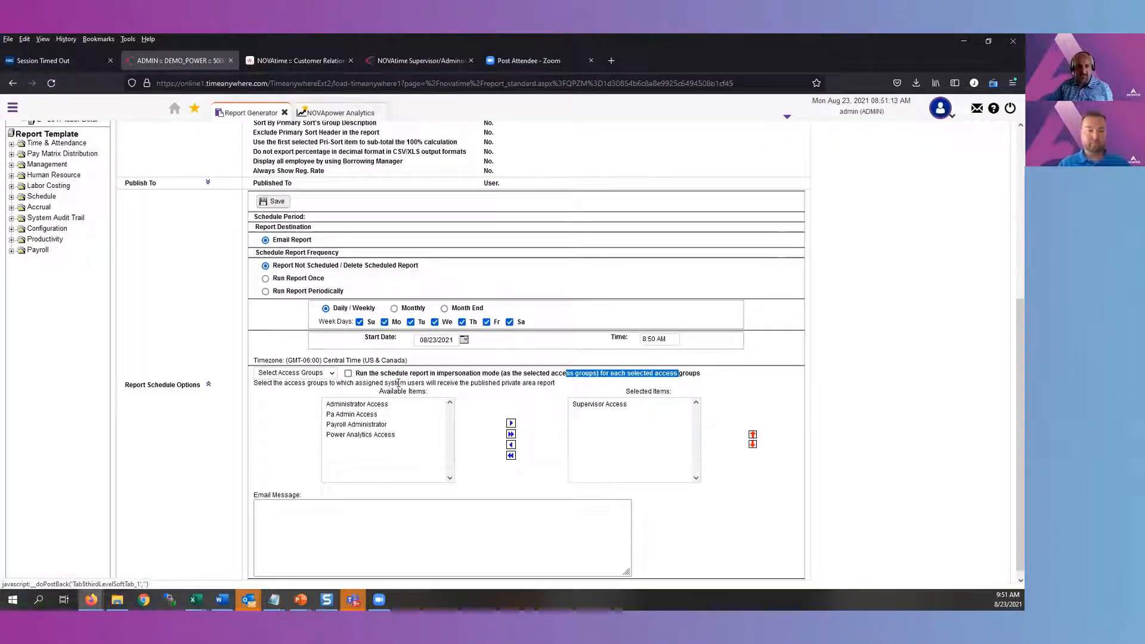
click(348, 374)
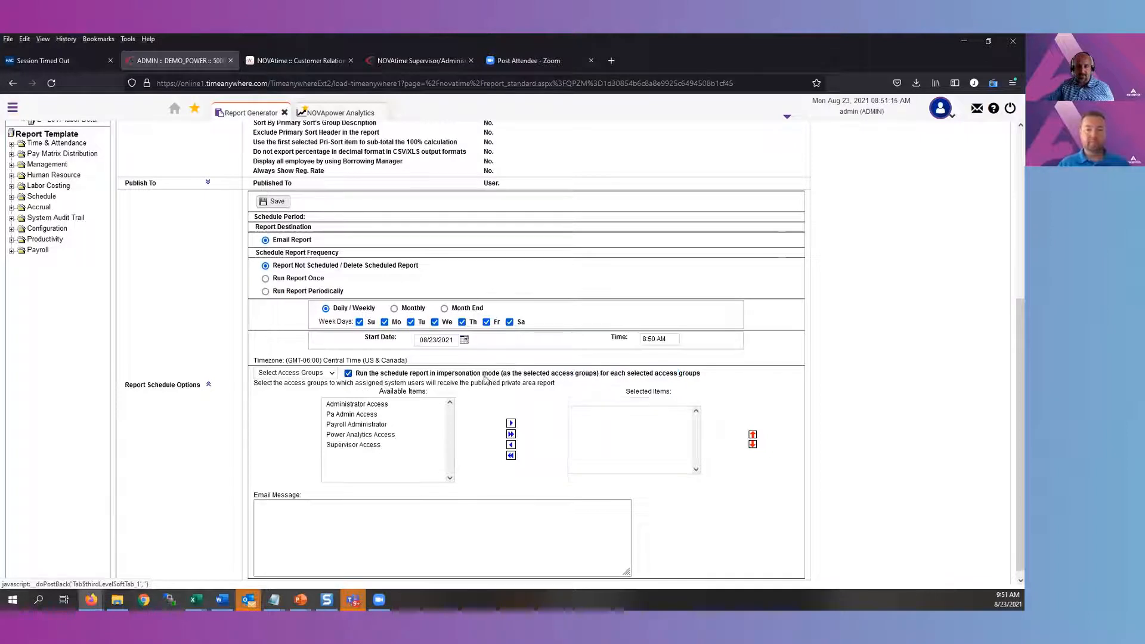
click(382, 445)
click(510, 423)
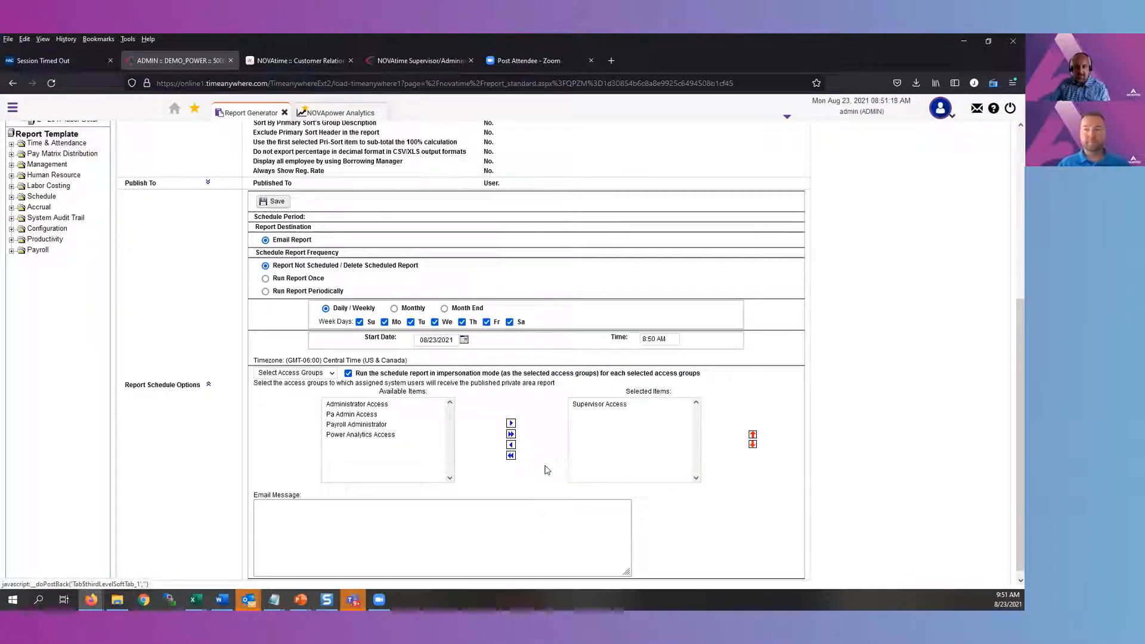
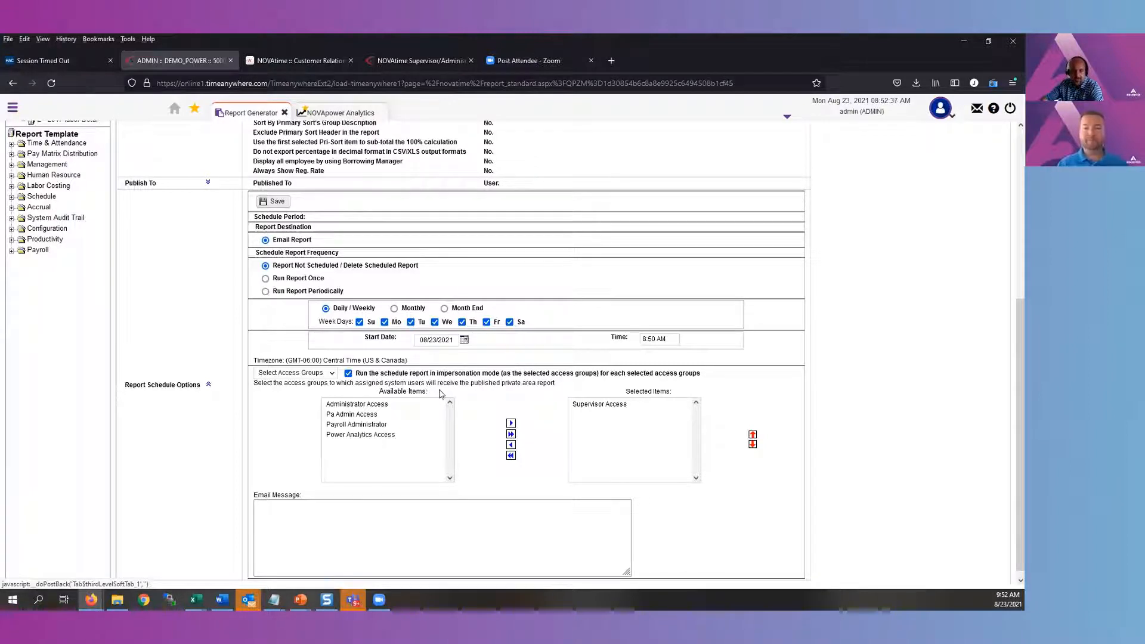
Set the report schedule to run periodically at 0800 and save the schedule
click(448, 516)
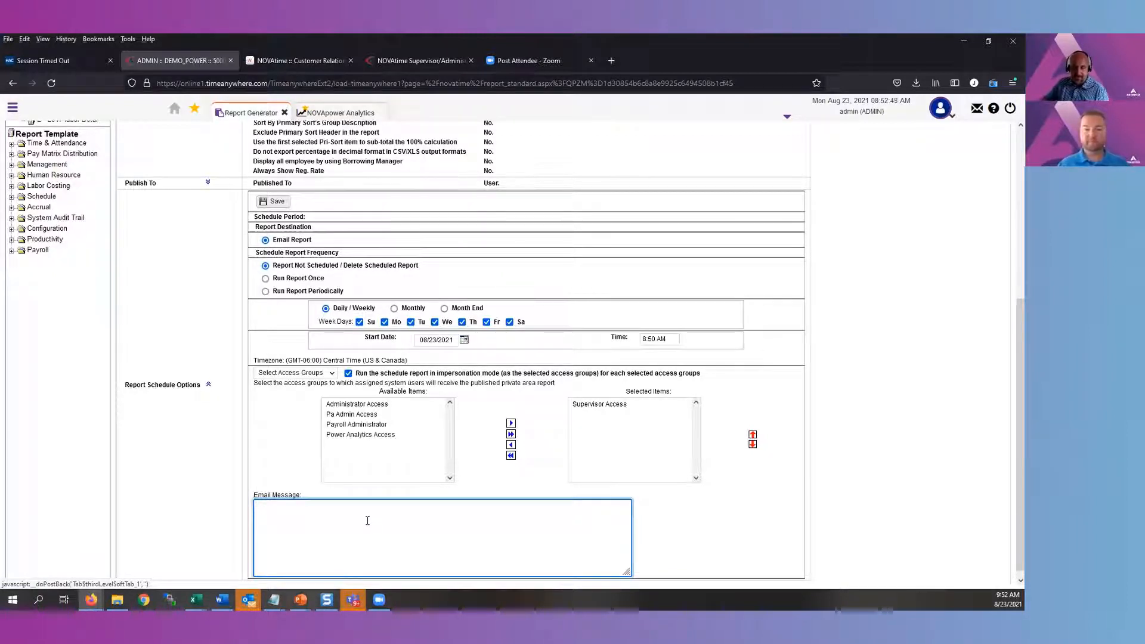
click(668, 342)
text(0)
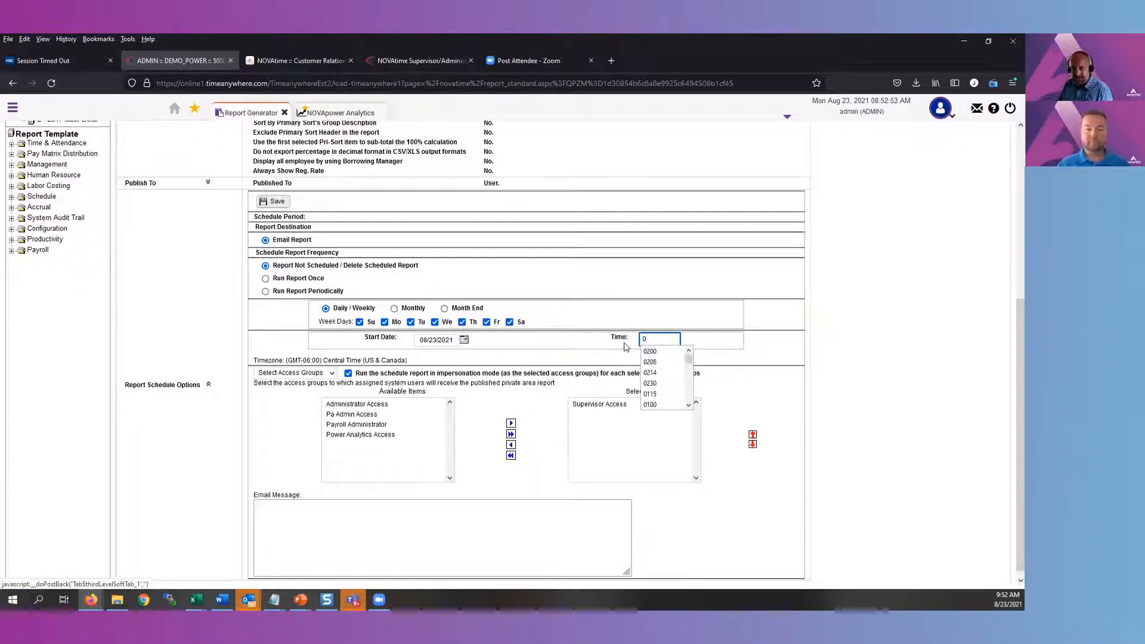
text(800)
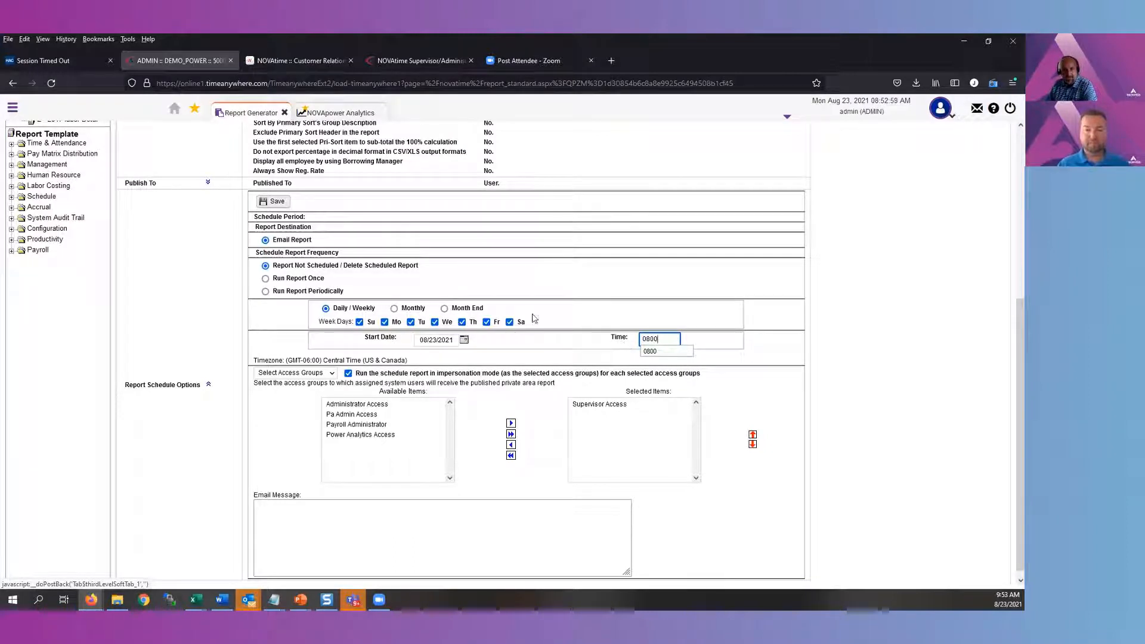
click(322, 292)
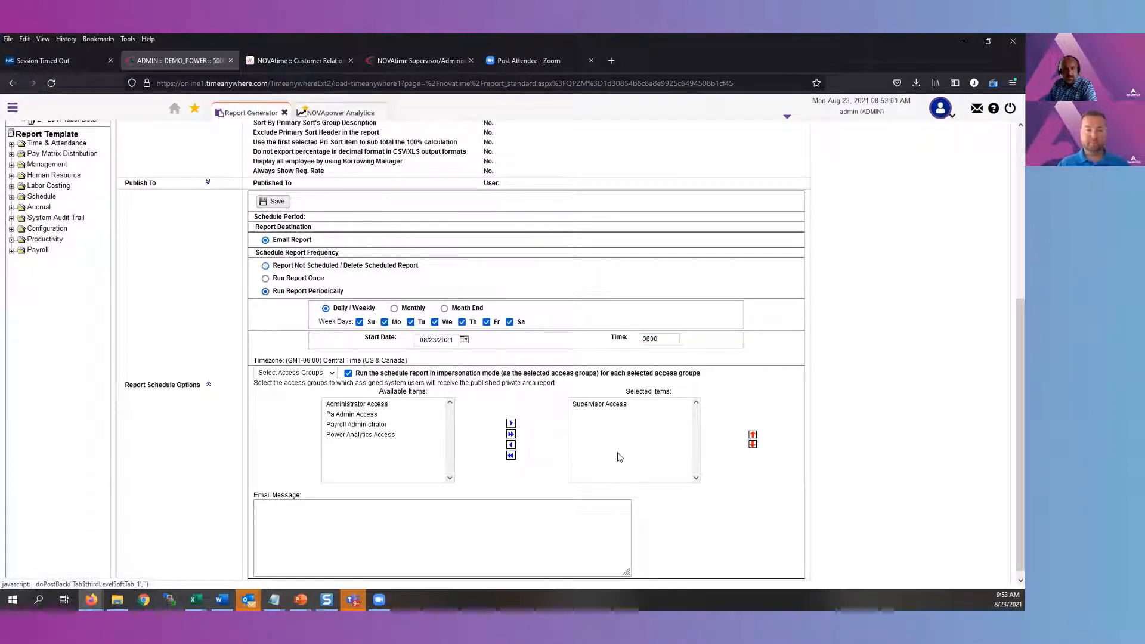
click(271, 202)
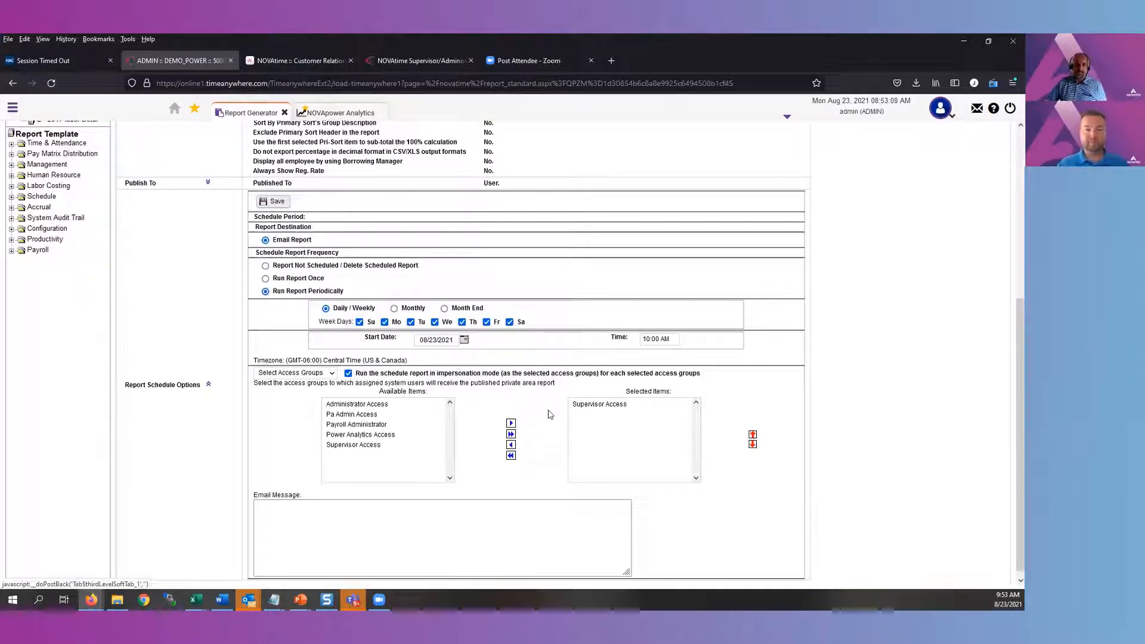
Copy the public Employee Hours by Day report into ADMIN's Reports and open the newest copy
scroll(589, 421, up, 4)
scroll(592, 421, up, 1)
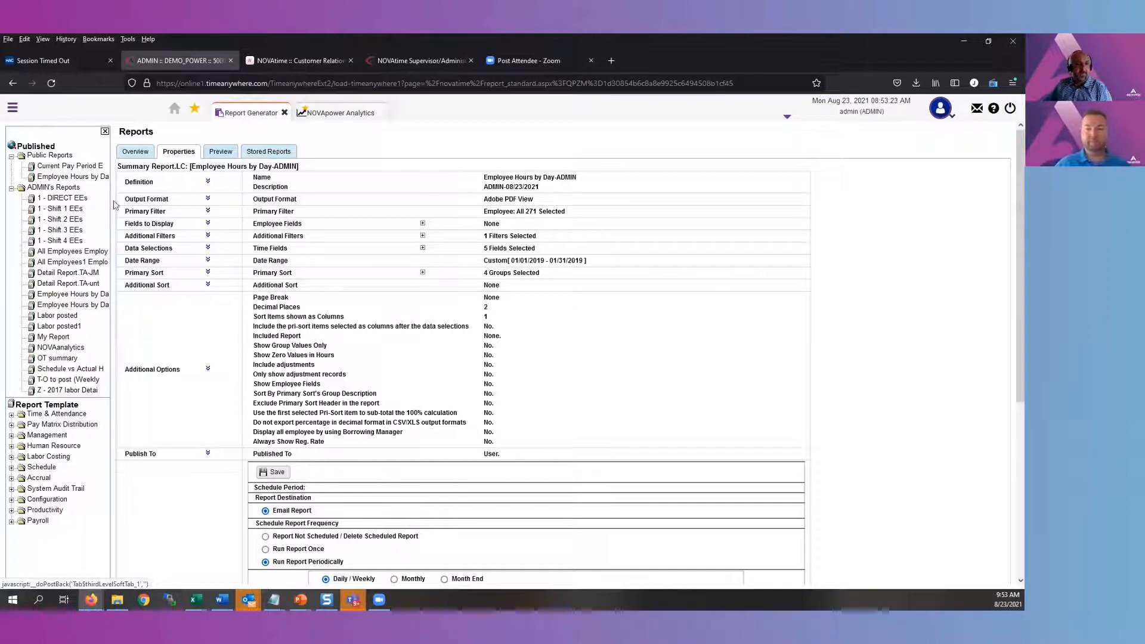
click(94, 177)
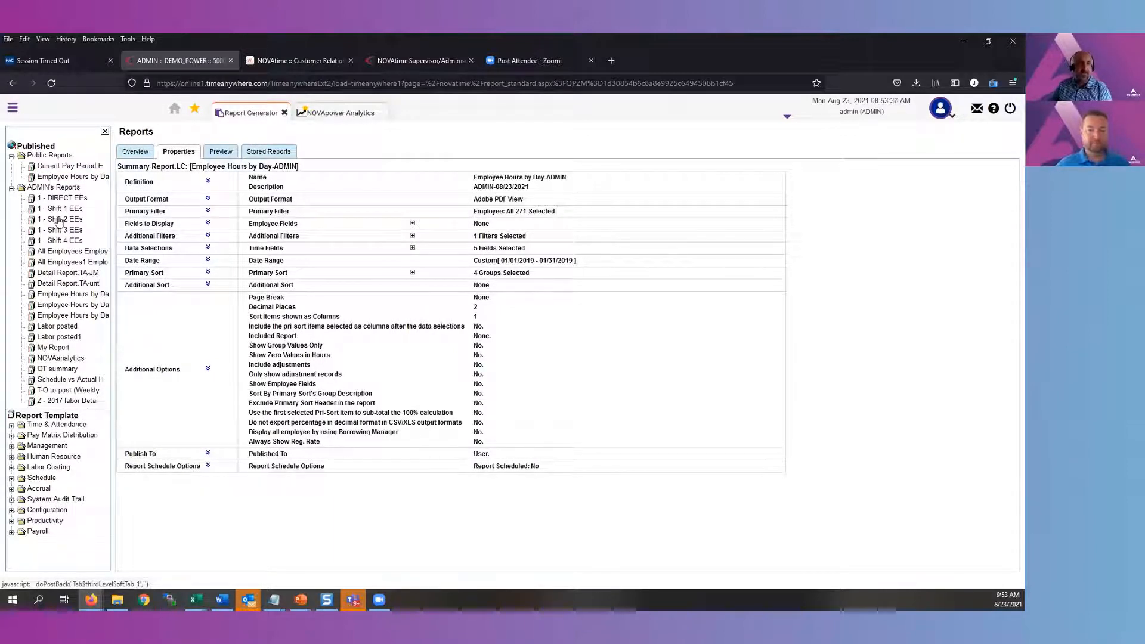
click(66, 177)
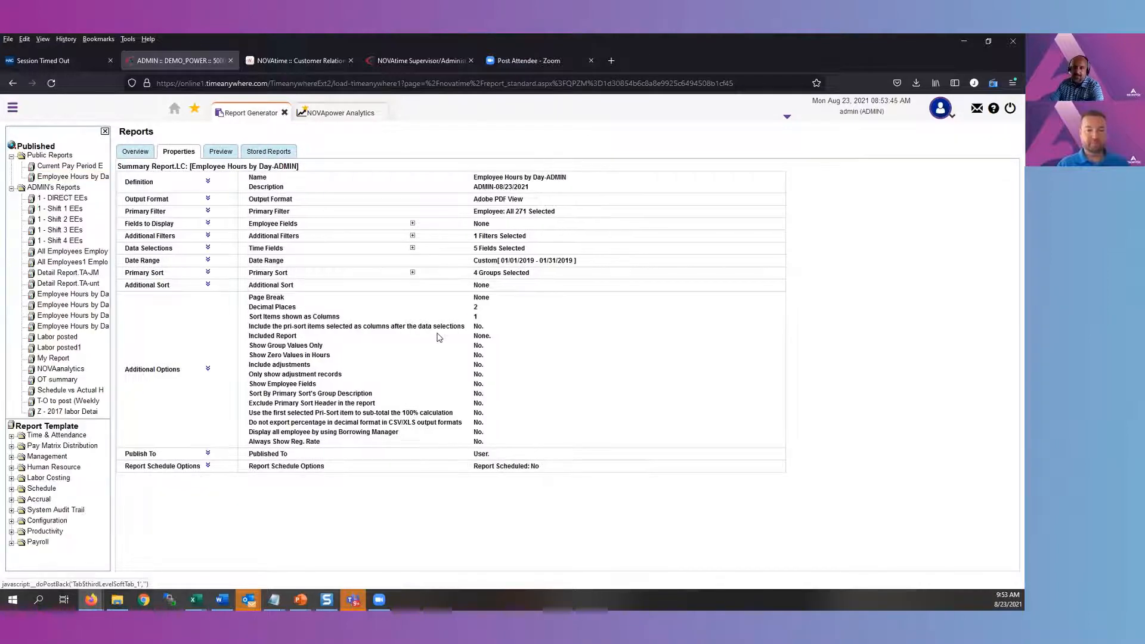
click(85, 178)
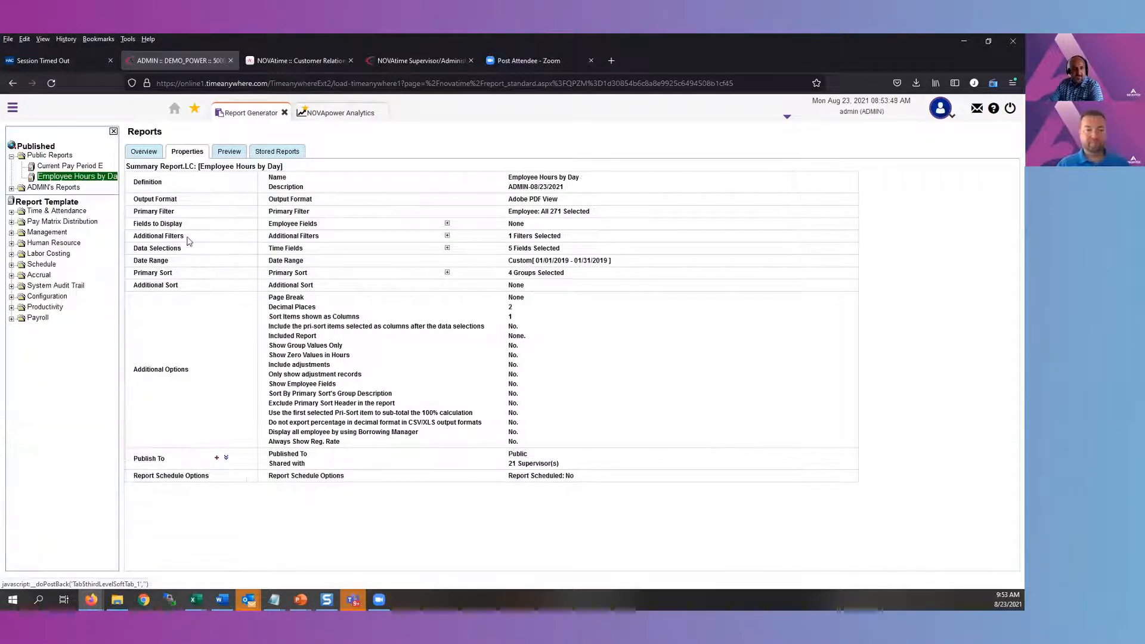
click(217, 458)
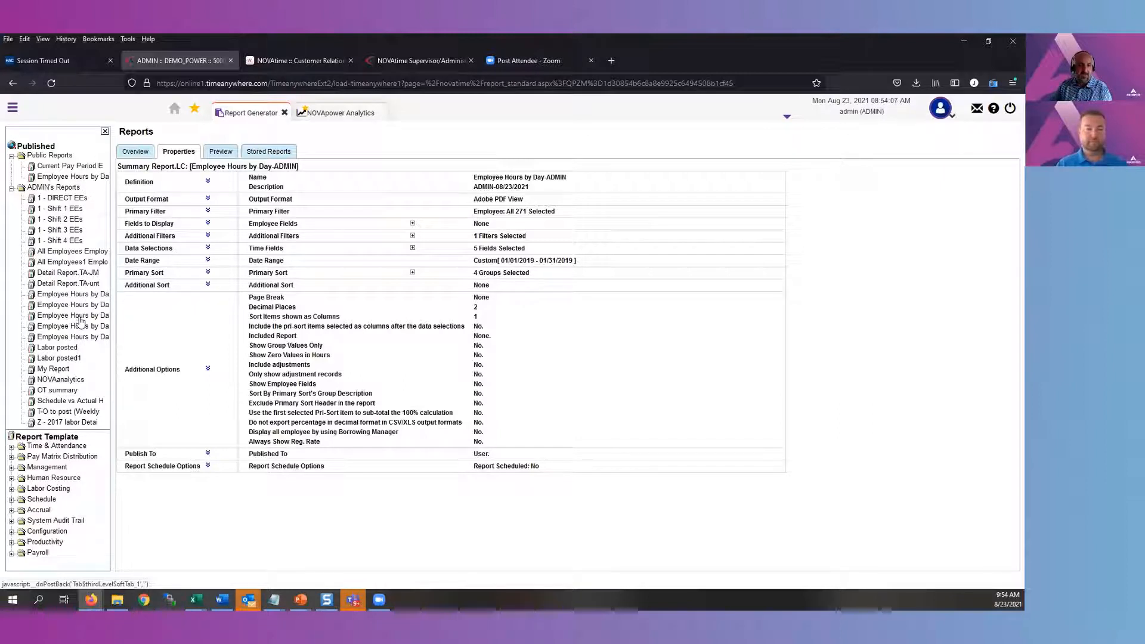
click(83, 339)
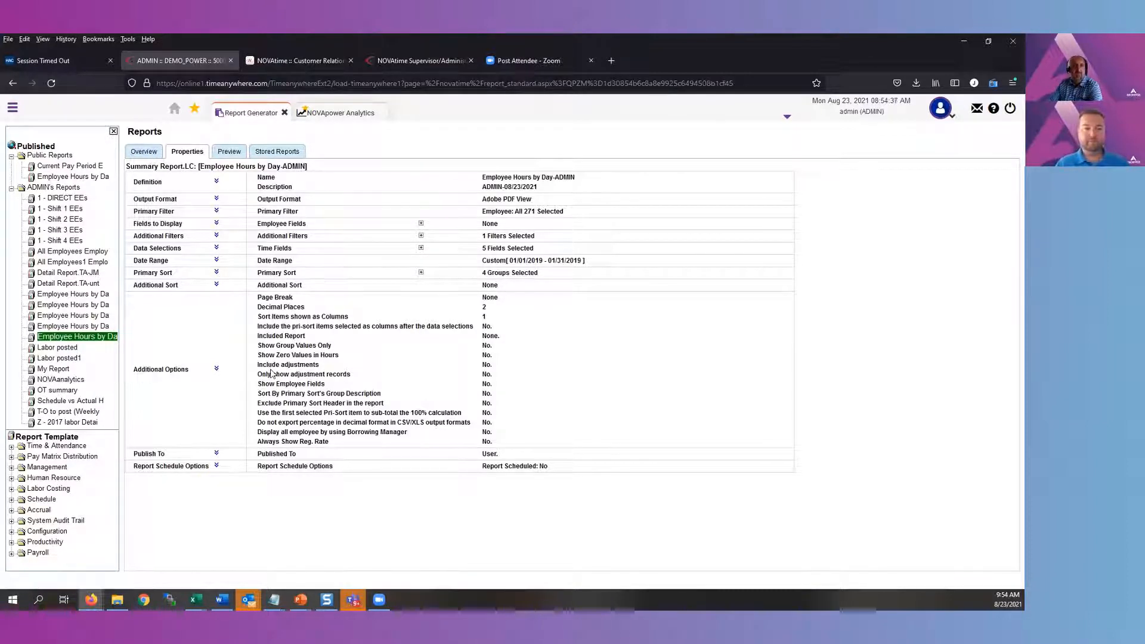
Delete three of the duplicate Employee Hours by Day-ADMIN reports from the ADMIN's Reports overview
click(78, 187)
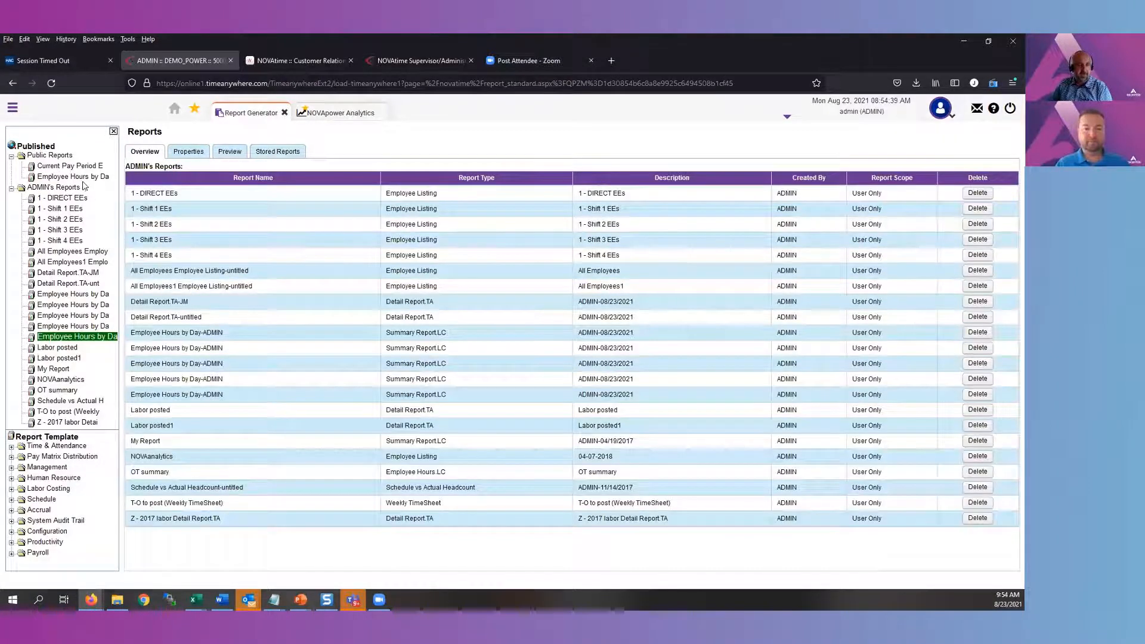
click(984, 365)
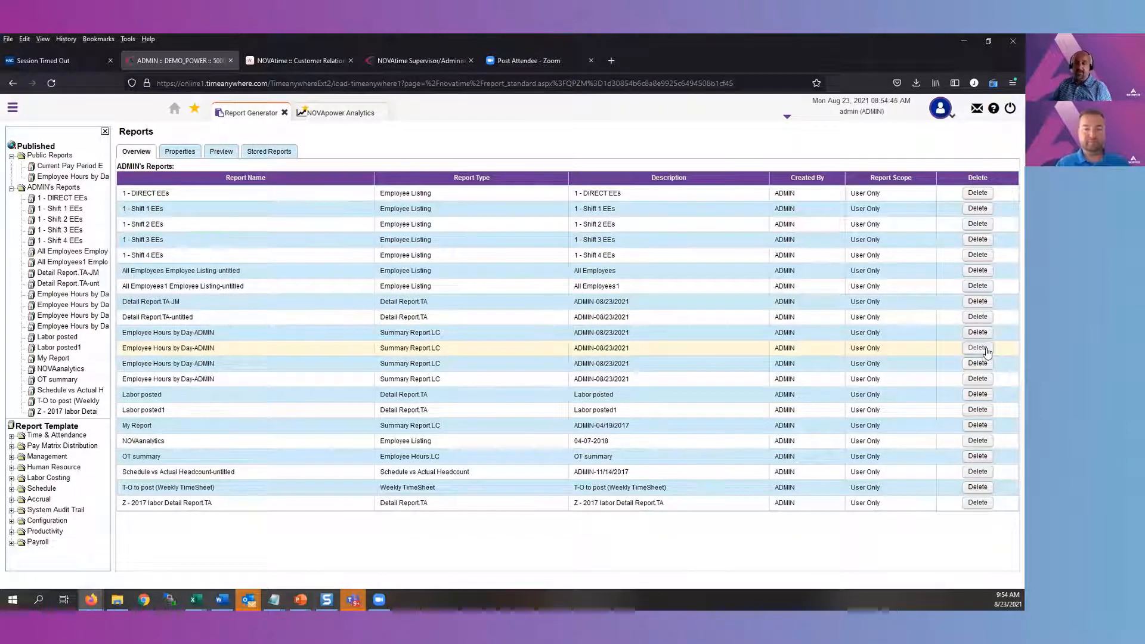
click(986, 350)
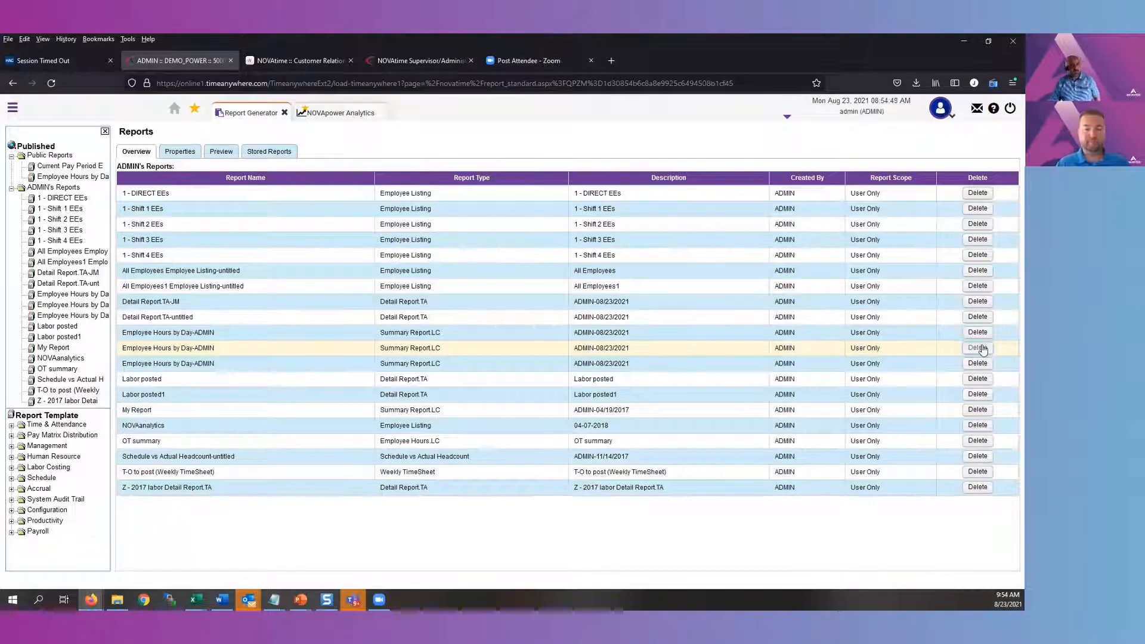
click(982, 350)
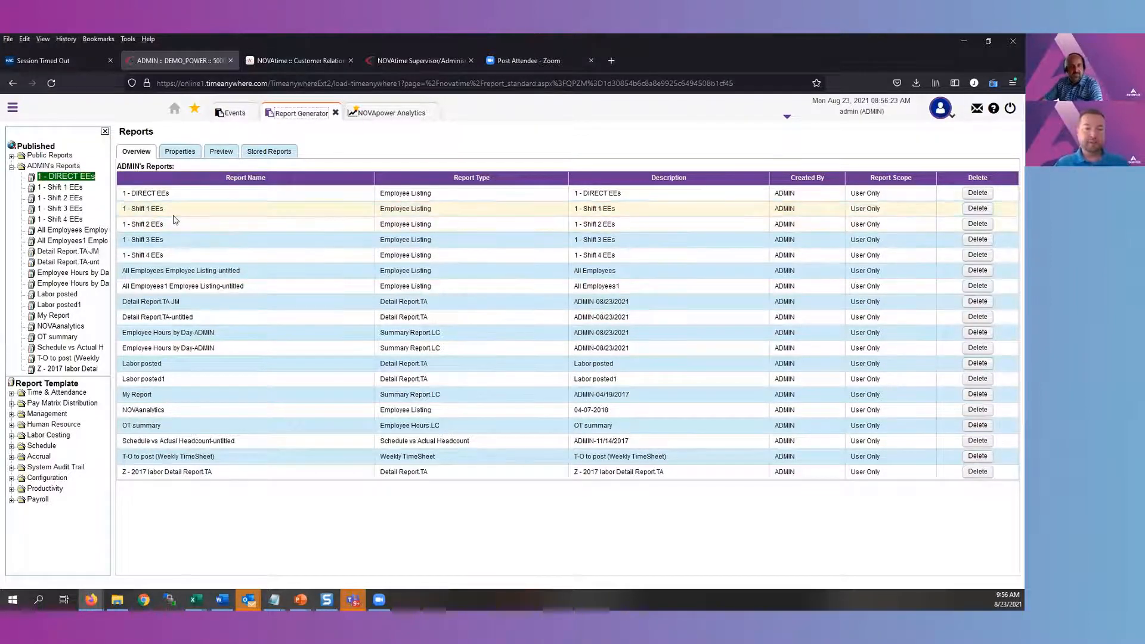
Check the stored reports and examine the status and scheduled days of auto-scheduled reports in Events
click(274, 154)
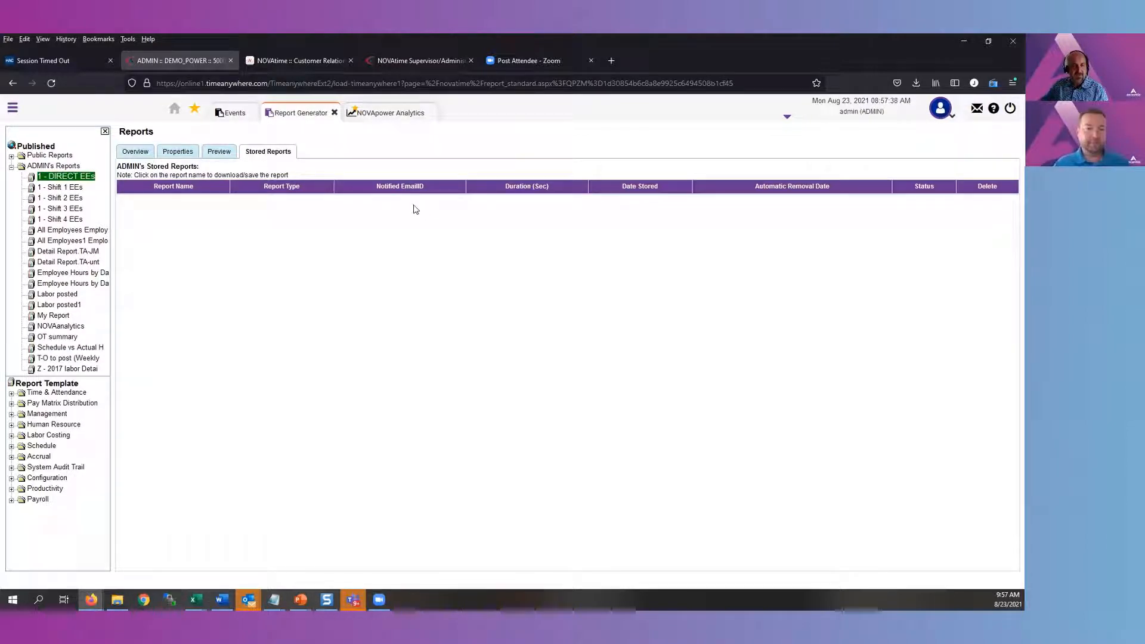
click(12, 110)
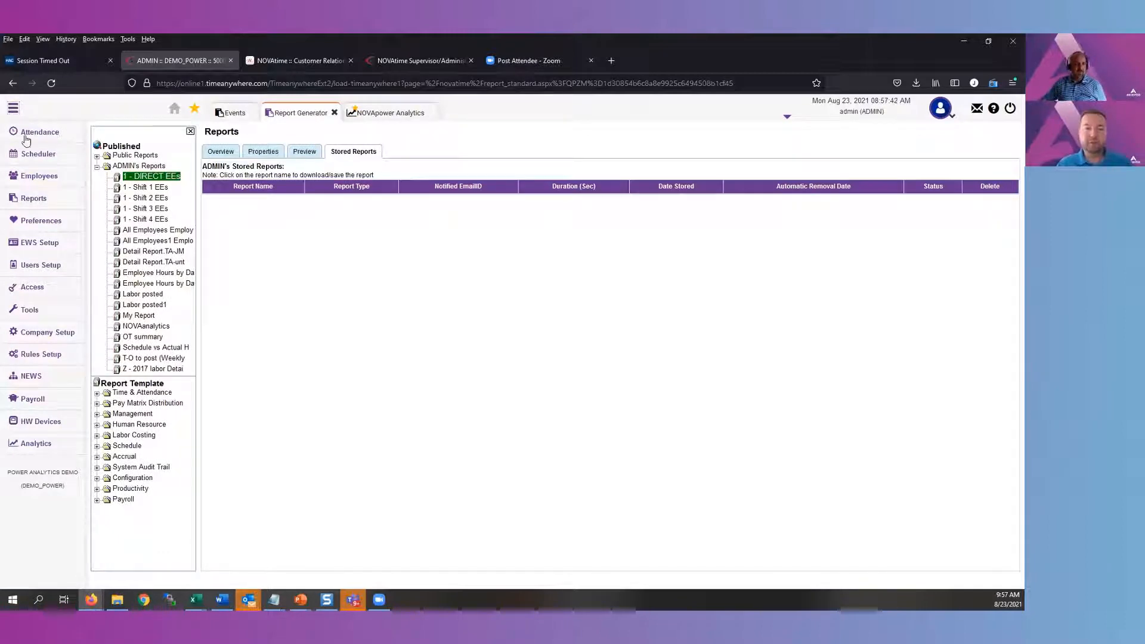
mouse_move(54, 200)
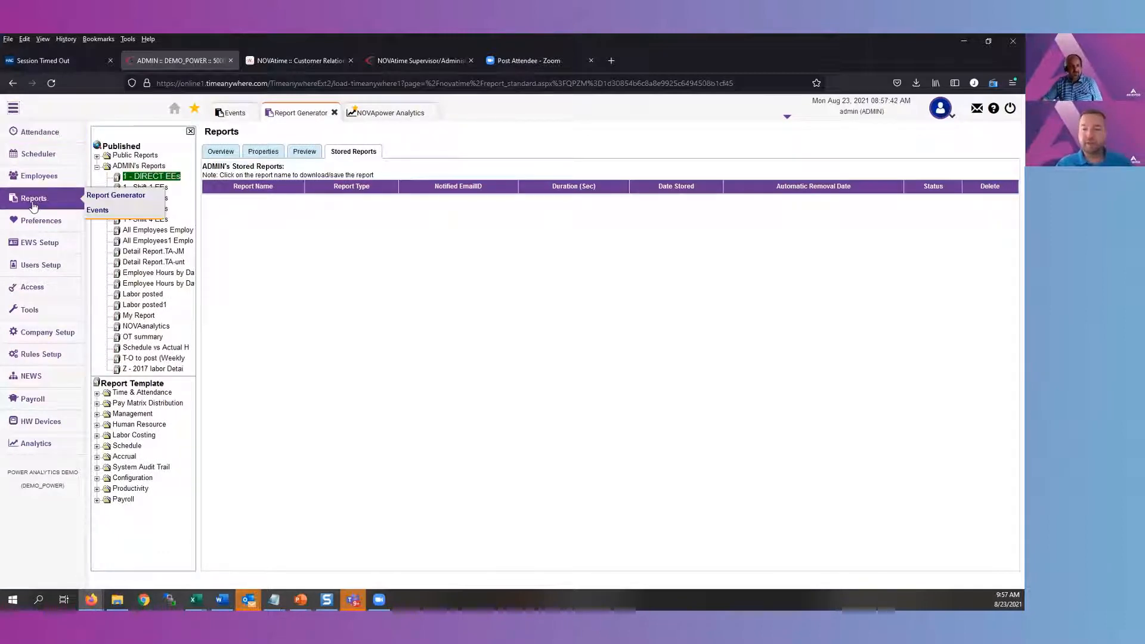
click(98, 212)
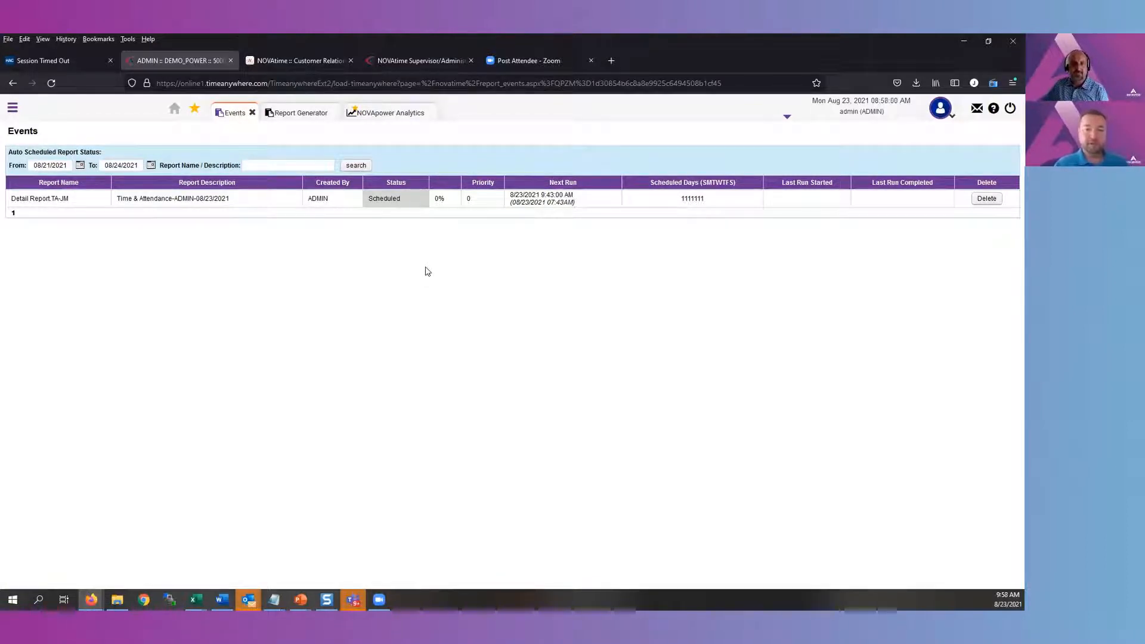
drag(707, 198, 683, 199)
click(633, 249)
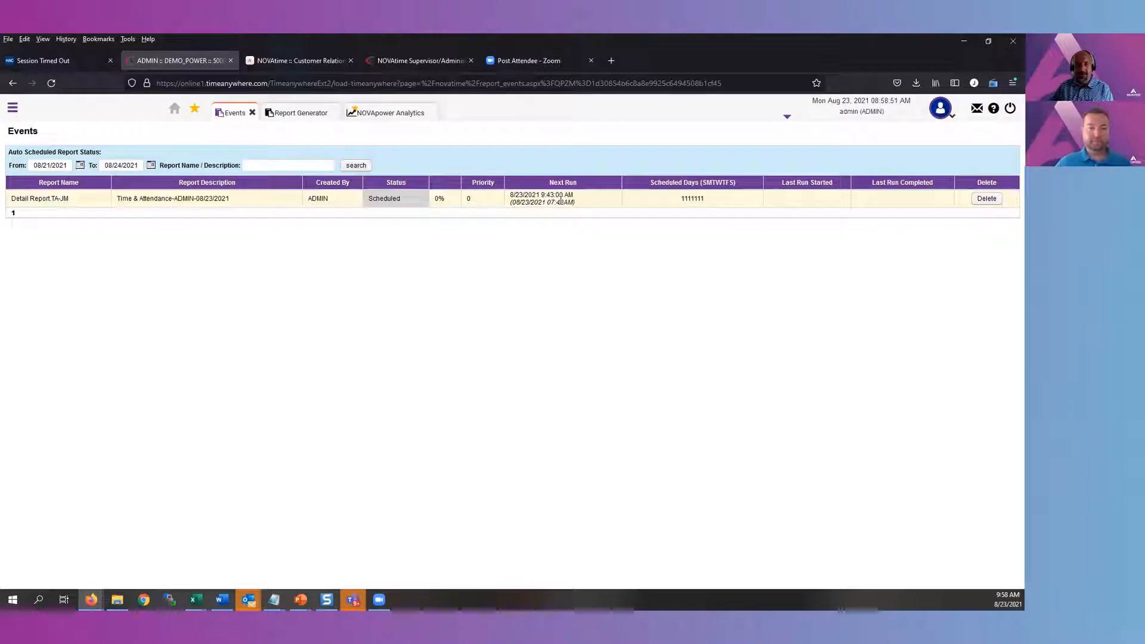
click(384, 204)
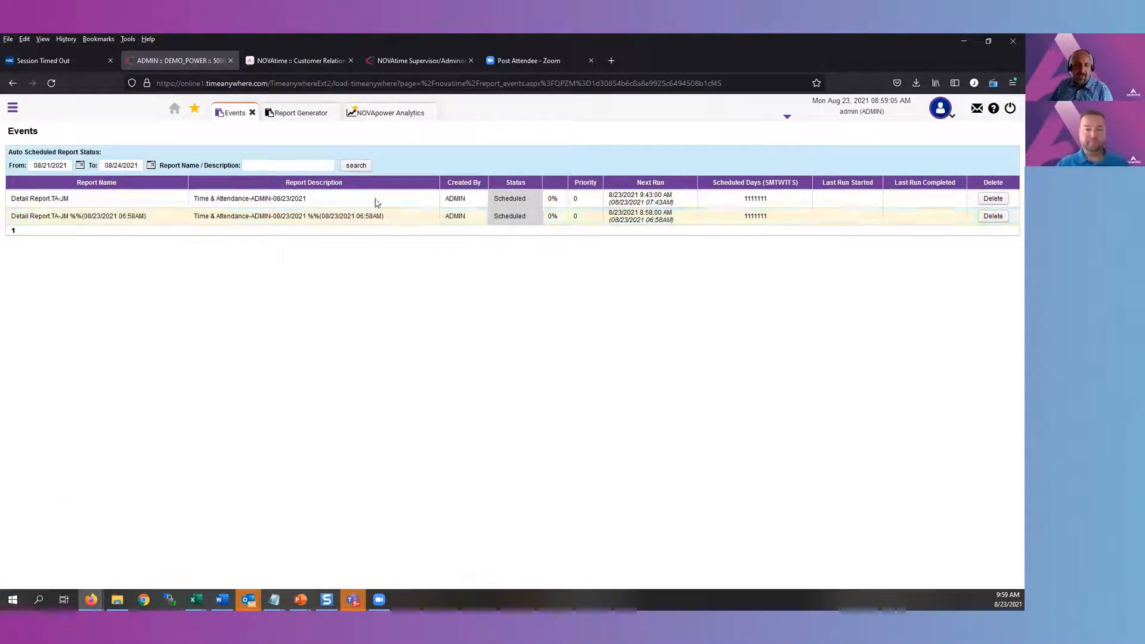
Return to the Report Generator and open the Summary Report.LC template under Labor Costing
click(298, 113)
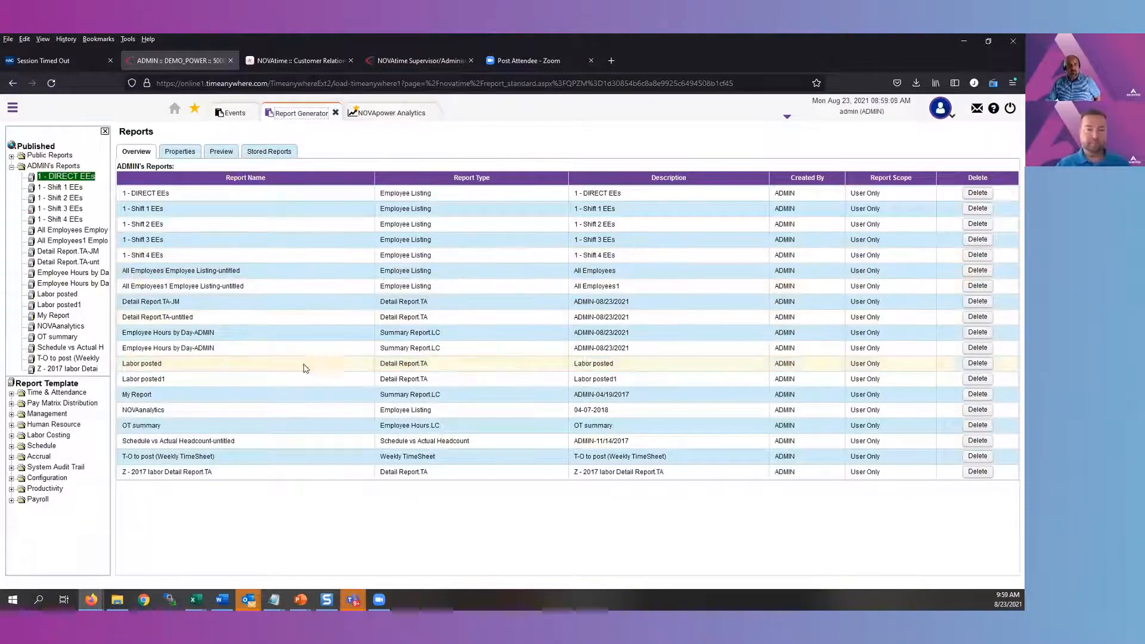
click(11, 436)
scroll(78, 508, down, 2)
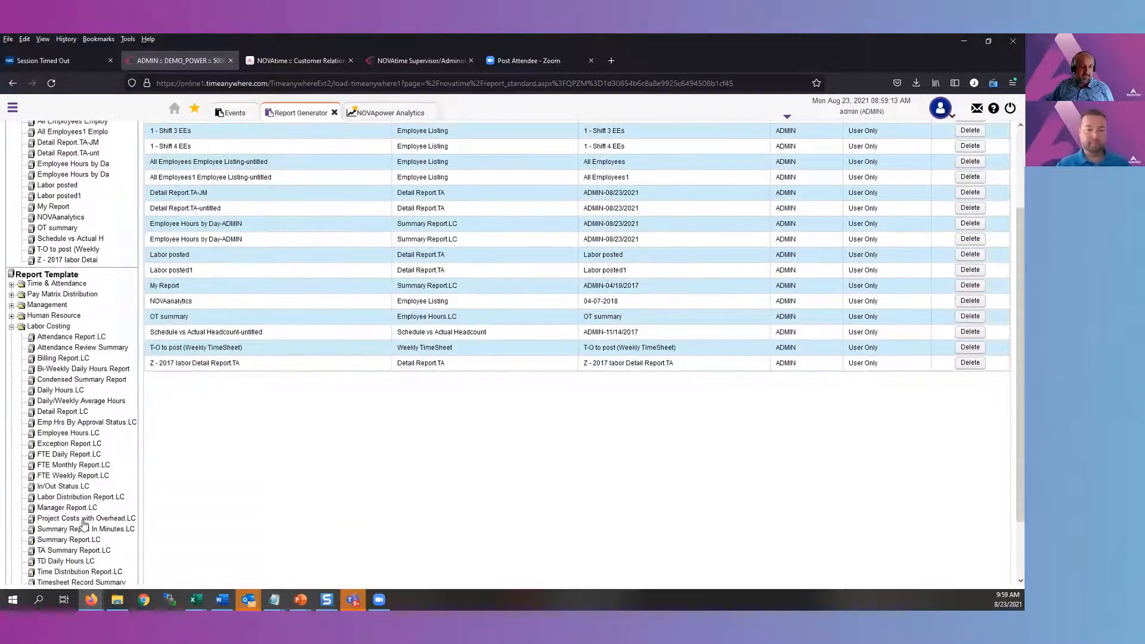
click(77, 539)
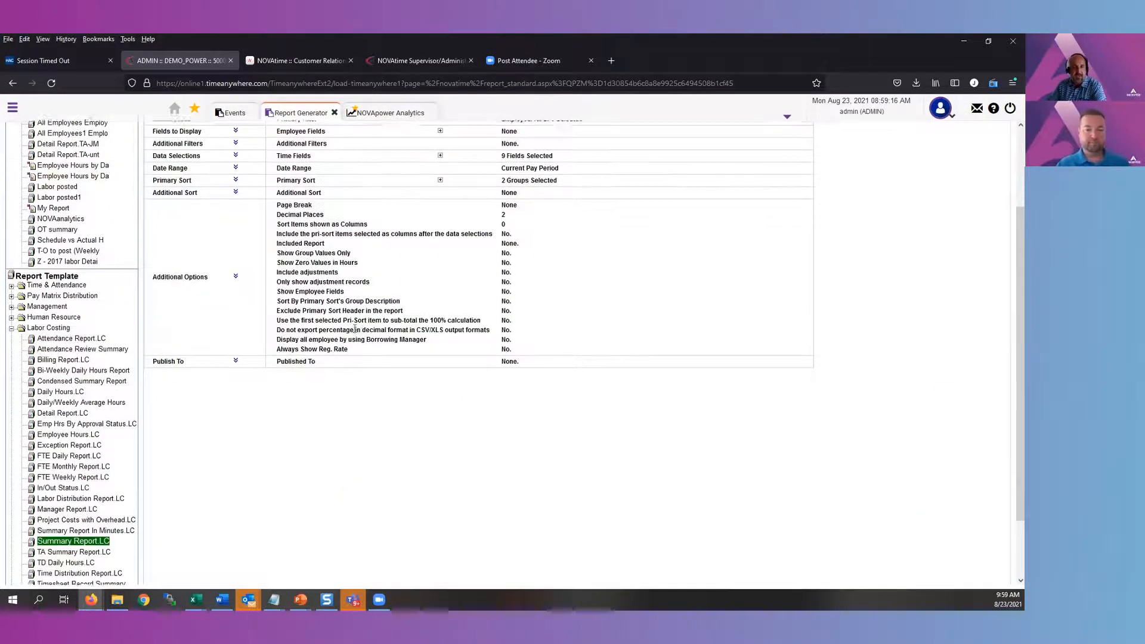
scroll(298, 322, up, 2)
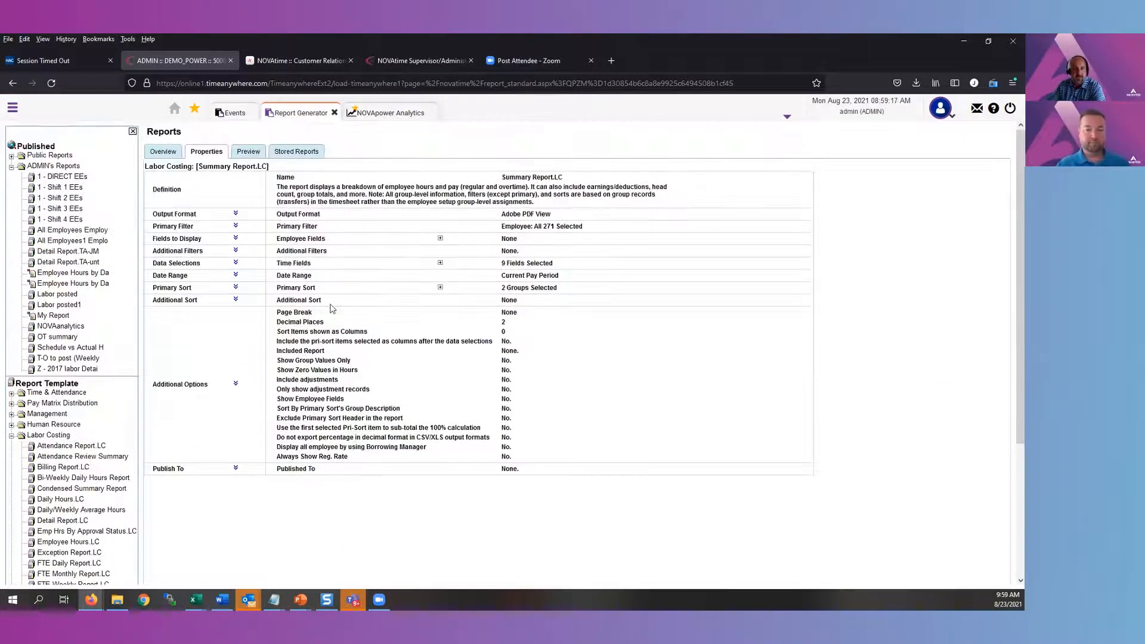
Set the Summary Report.LC date range to Custom and its output format to CSV Format
click(237, 276)
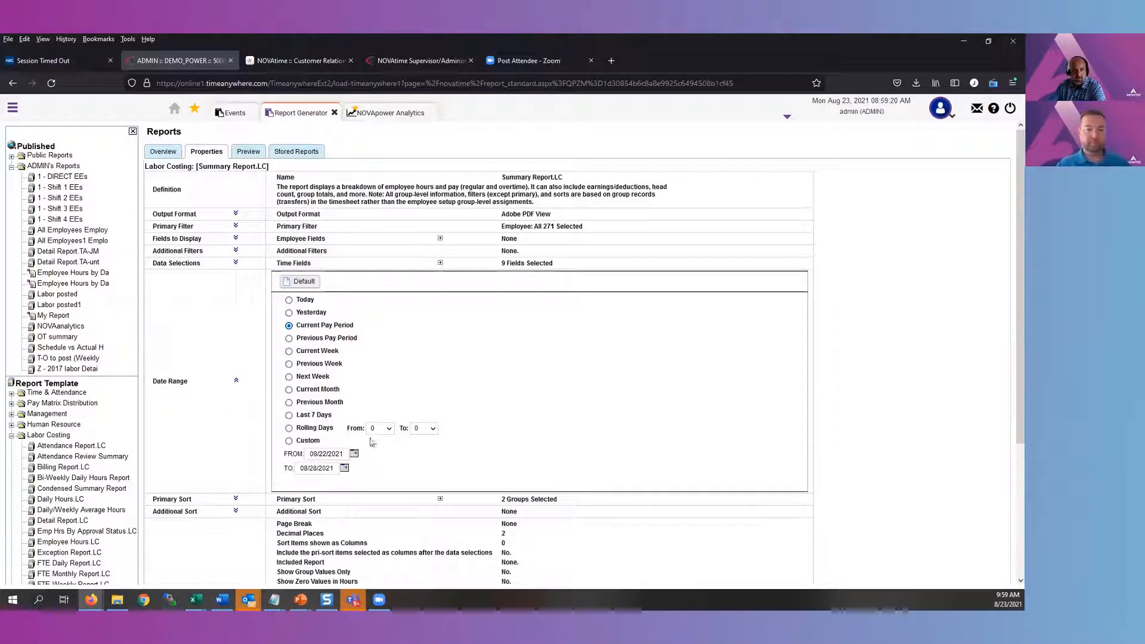
click(290, 441)
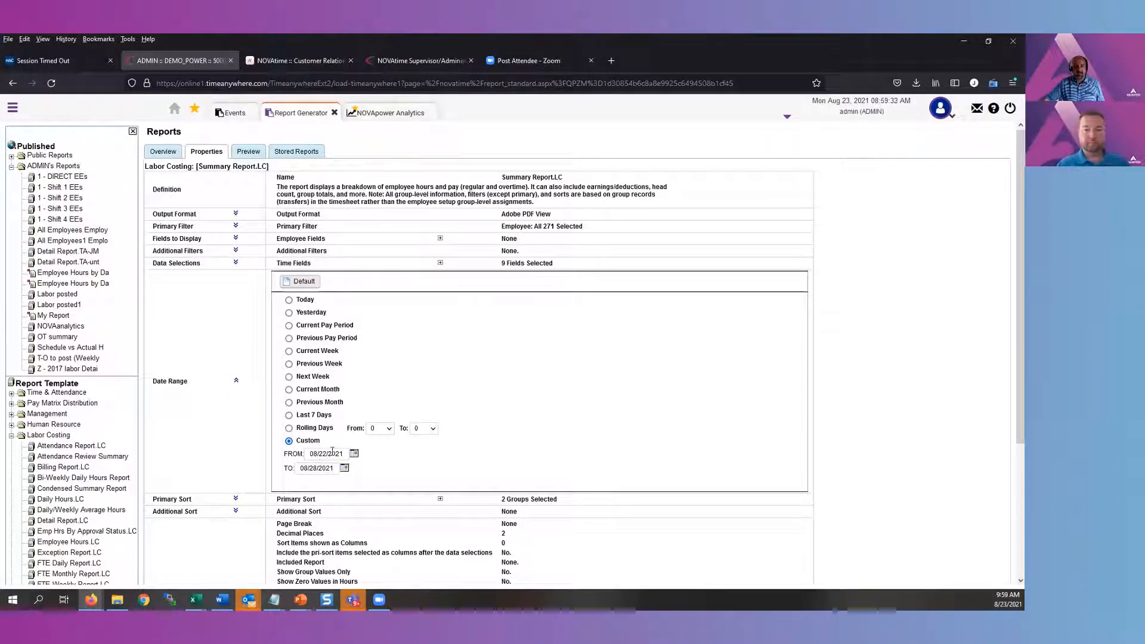
drag(344, 429, 314, 390)
click(282, 434)
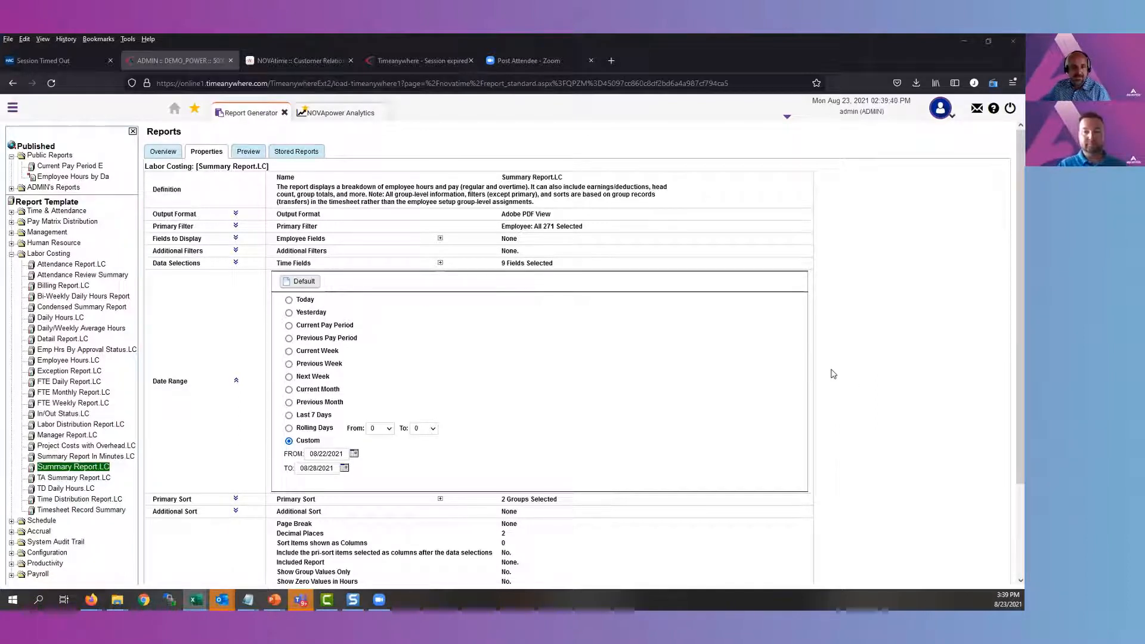
click(237, 215)
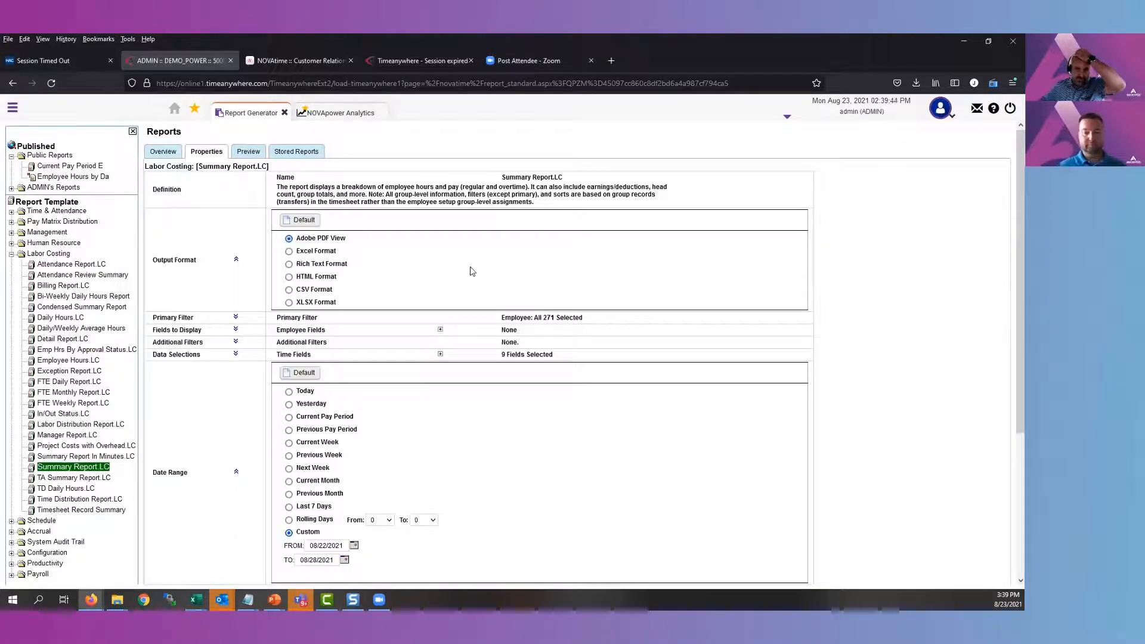
click(322, 291)
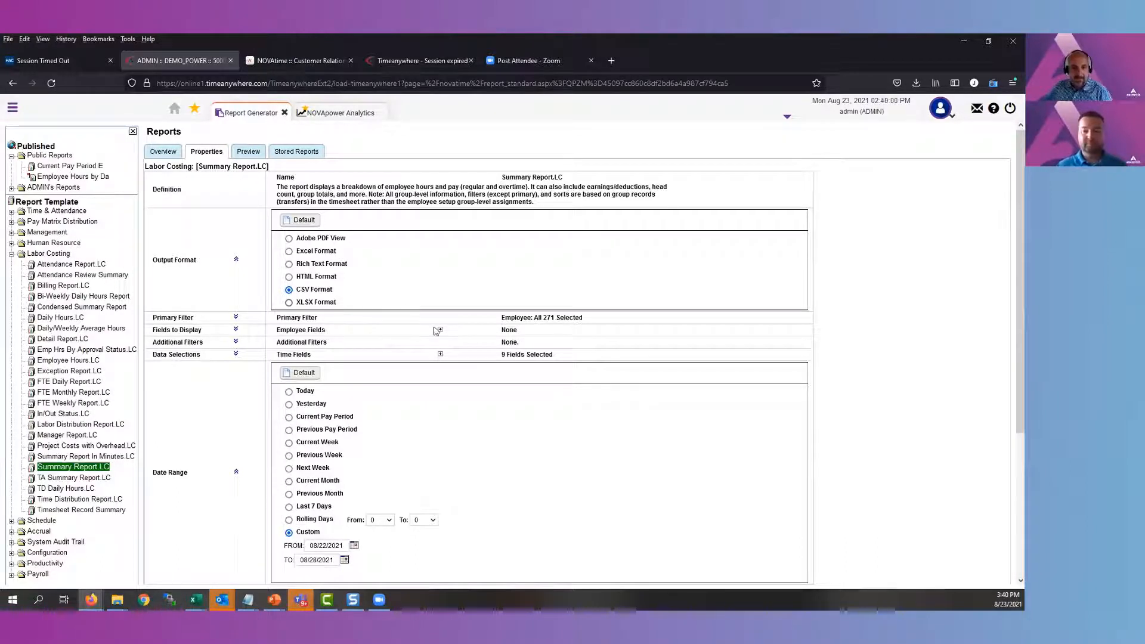
Remove Reg. Pay, Ot1 Pay, Ot2 Pay and Total Pay from the report's selected data items
click(236, 355)
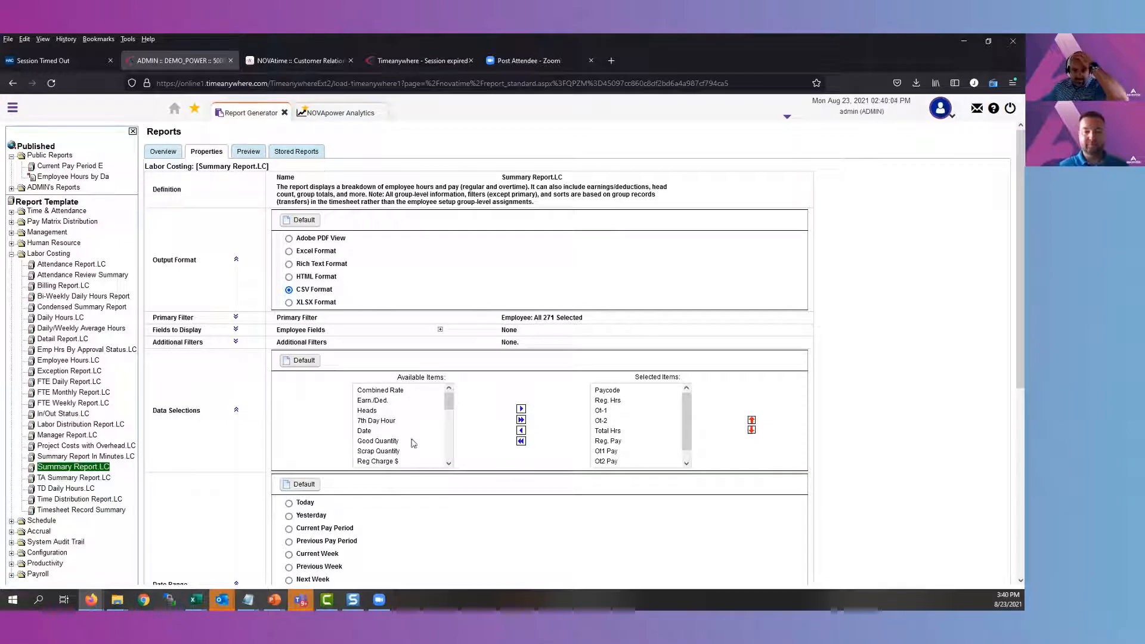
click(611, 442)
shift+click(611, 461)
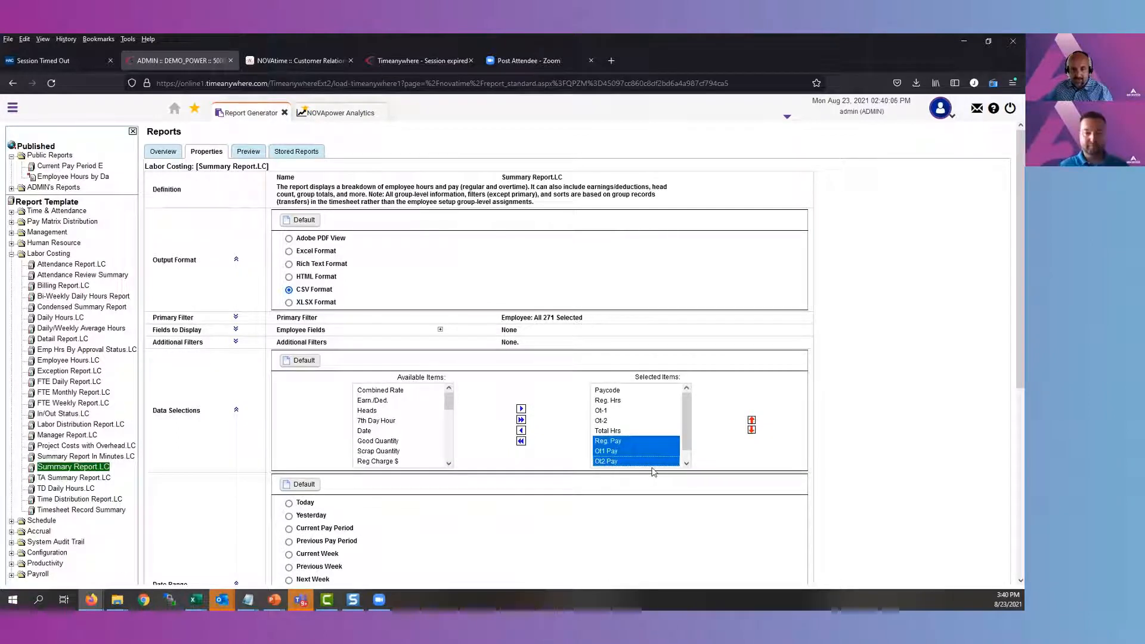
click(686, 463)
drag(620, 462, 625, 435)
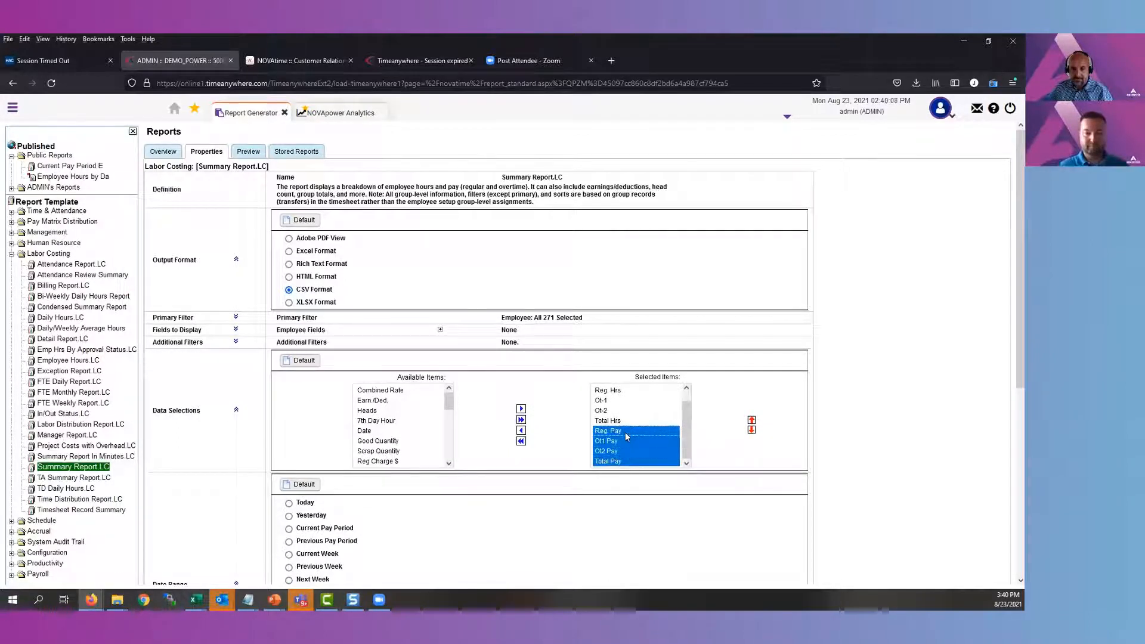
click(521, 430)
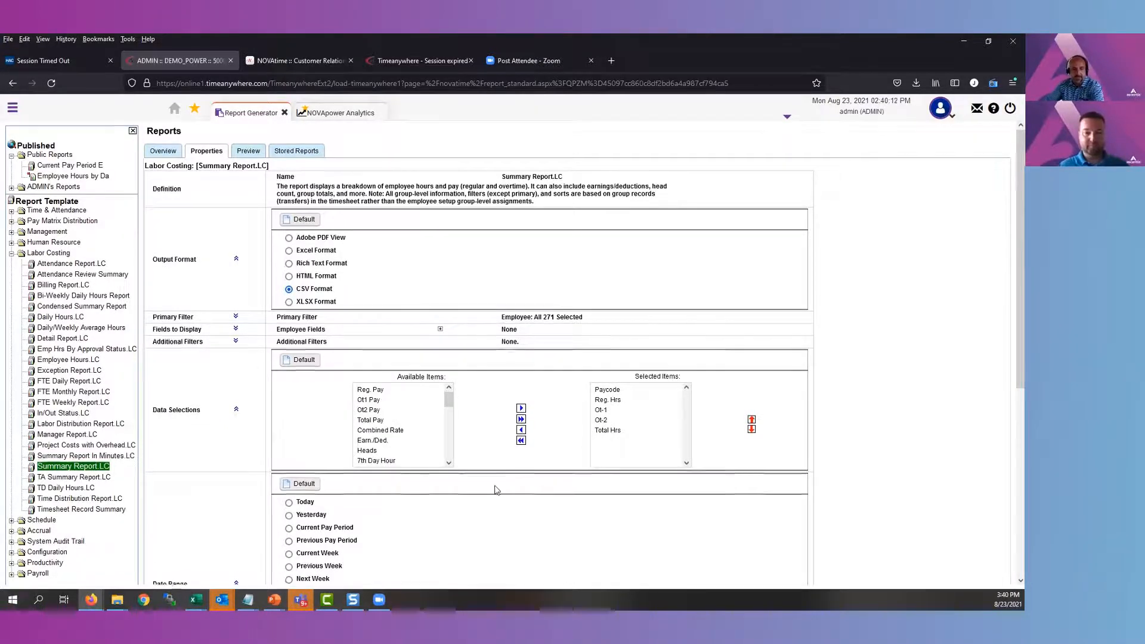
Set the start of the report's custom date range to 01/01/2019
scroll(495, 486, down, 2)
scroll(496, 490, down, 1)
click(354, 439)
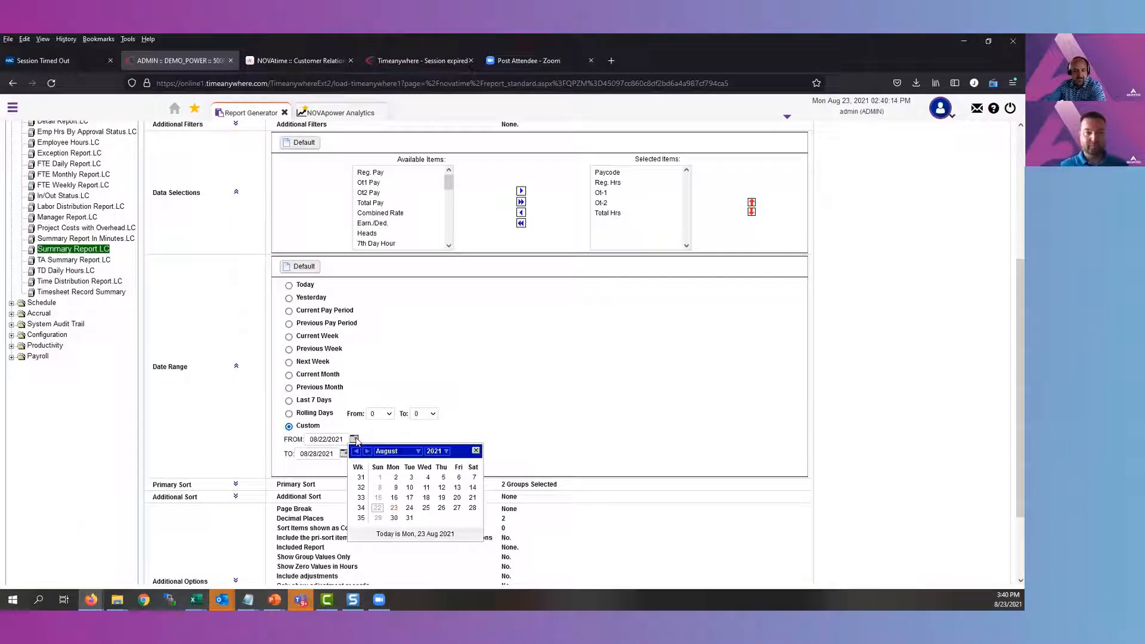
click(356, 451)
click(356, 451)
click(356, 451)
click(356, 452)
click(356, 451)
click(356, 451)
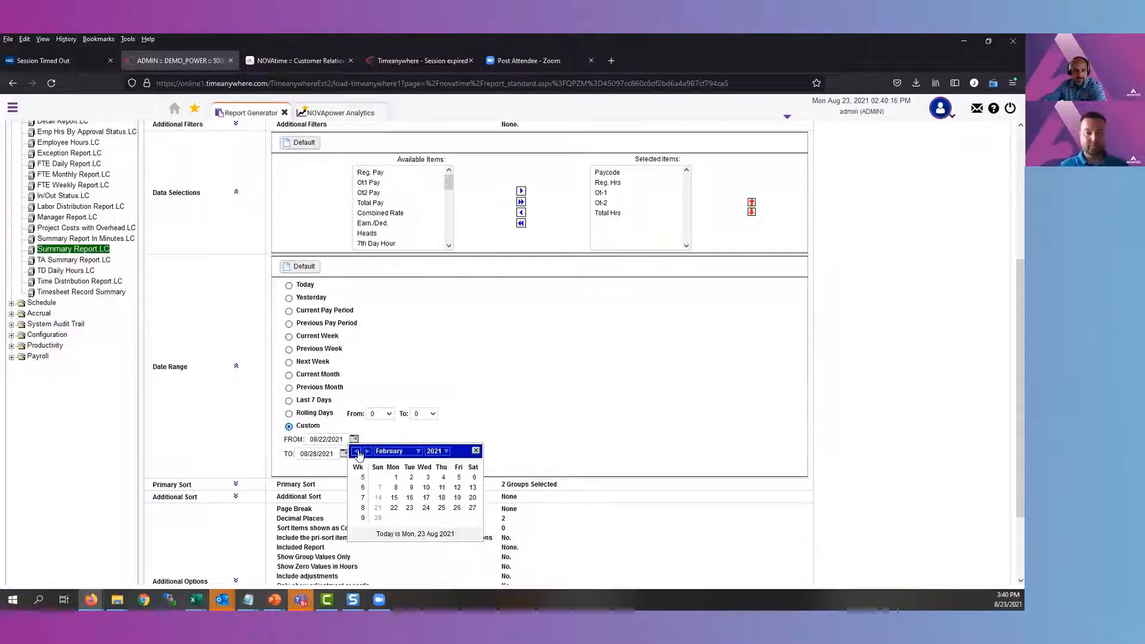
click(357, 451)
click(435, 451)
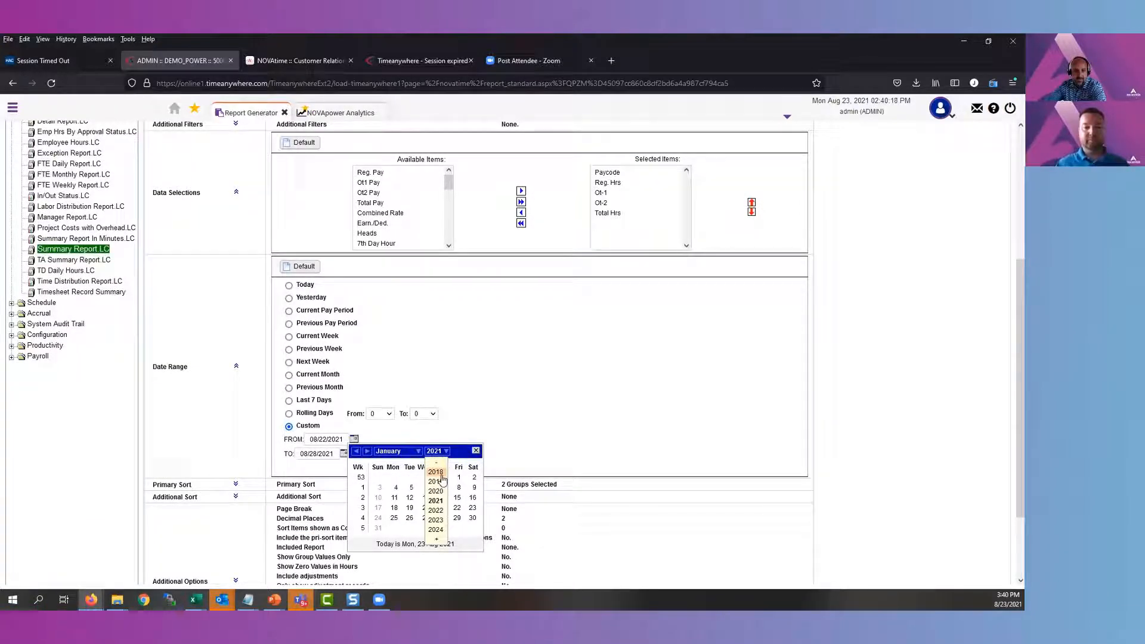
click(443, 485)
click(411, 478)
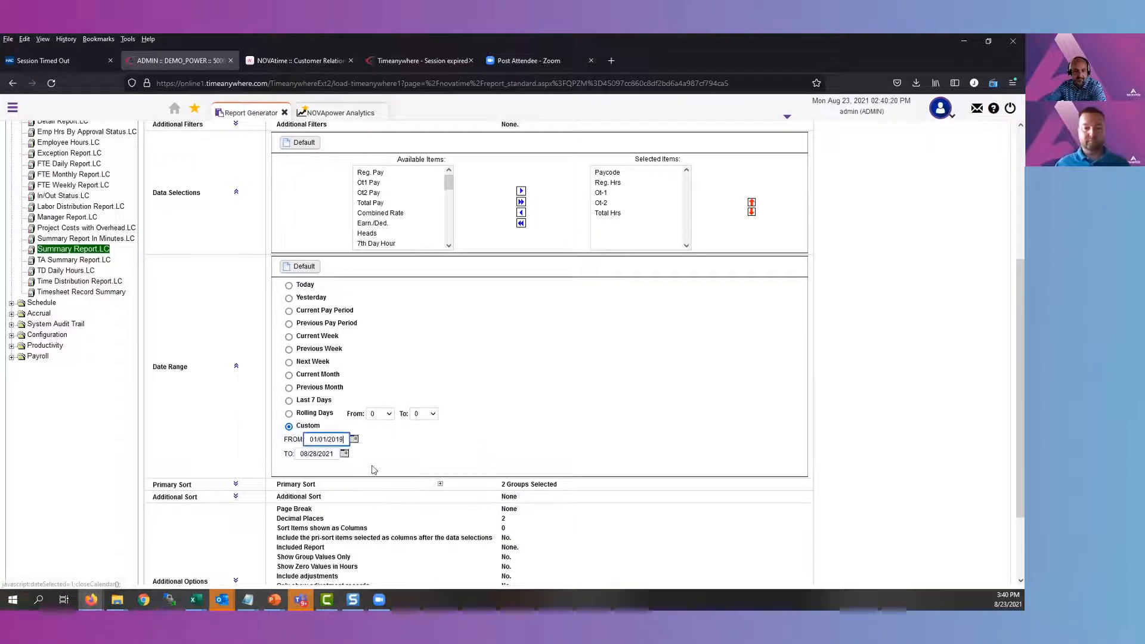
Set the end of the report's custom date range to 01/31/2019
click(344, 454)
click(347, 465)
click(347, 466)
click(347, 466)
click(347, 465)
click(347, 465)
click(347, 466)
click(347, 466)
click(346, 466)
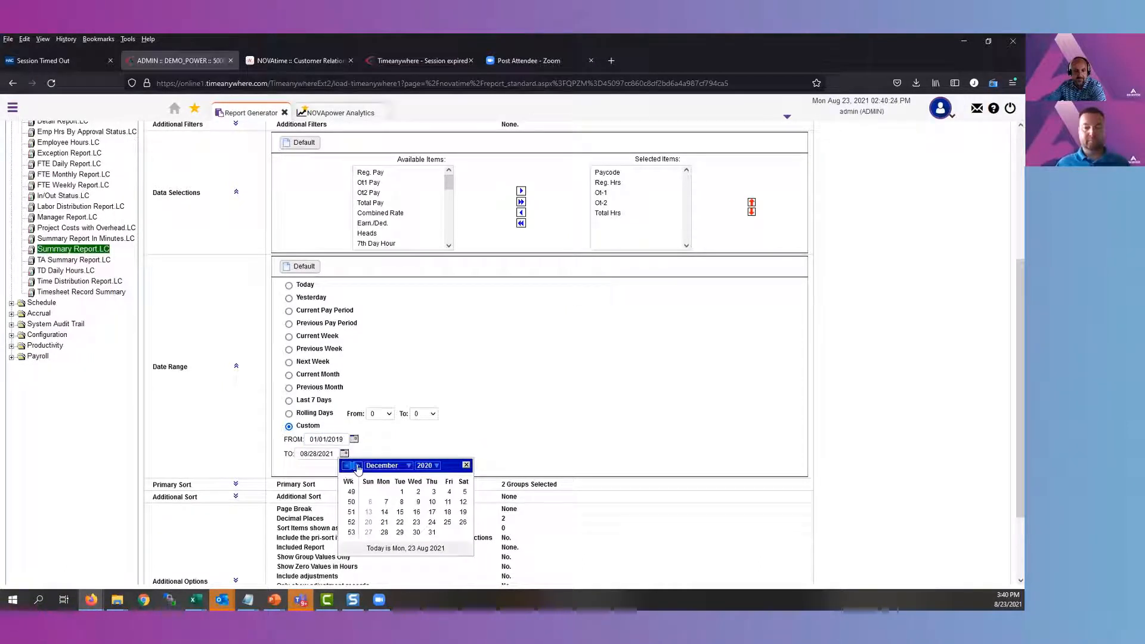
click(358, 465)
click(434, 466)
click(430, 497)
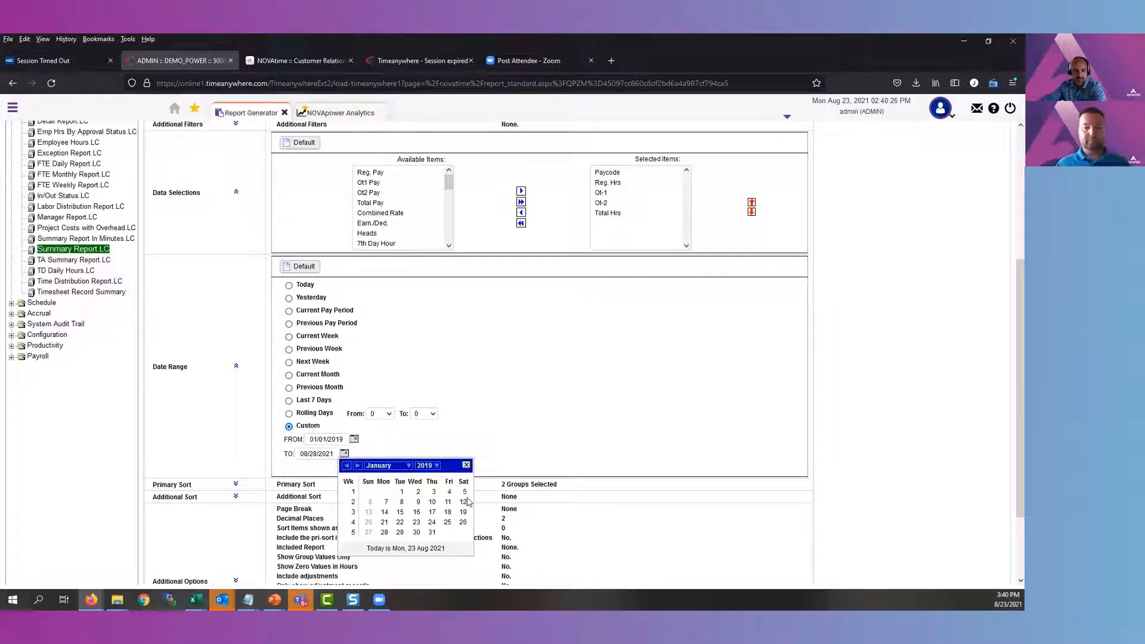
scroll(878, 458, down, 1)
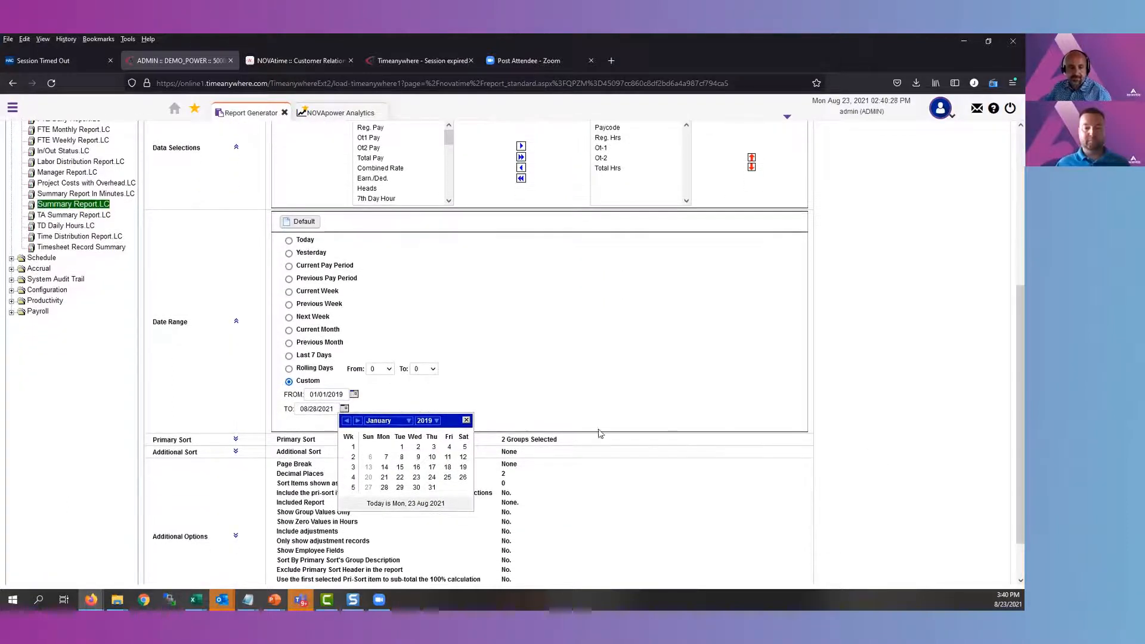
click(433, 488)
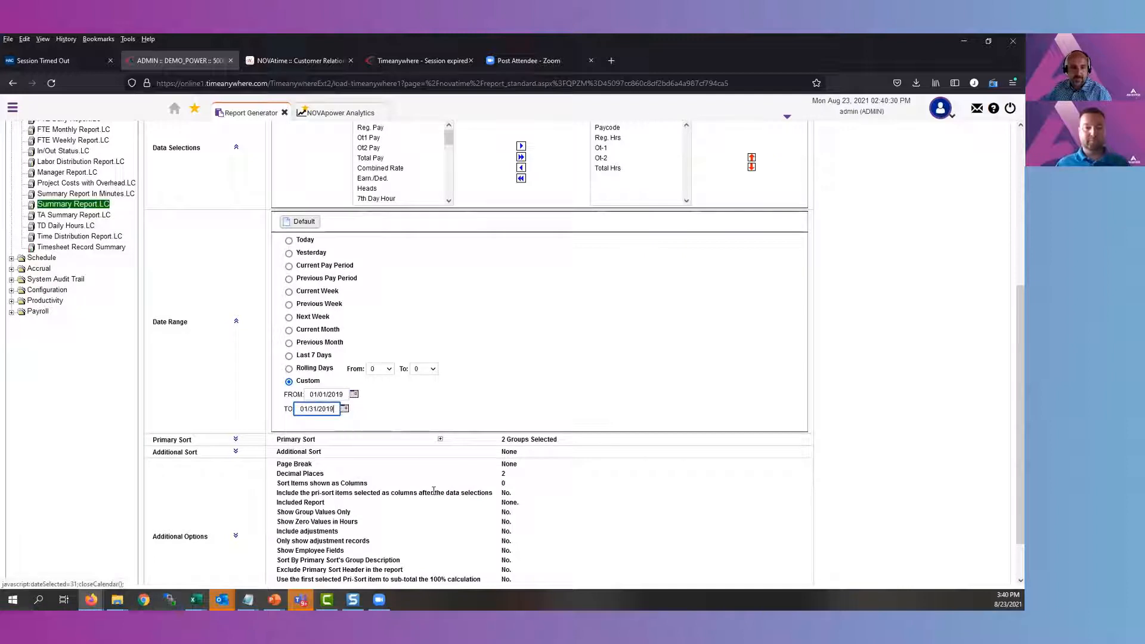
Add Employee, Work Date and Weekending to the report's Primary Sort after Company and Department
click(236, 440)
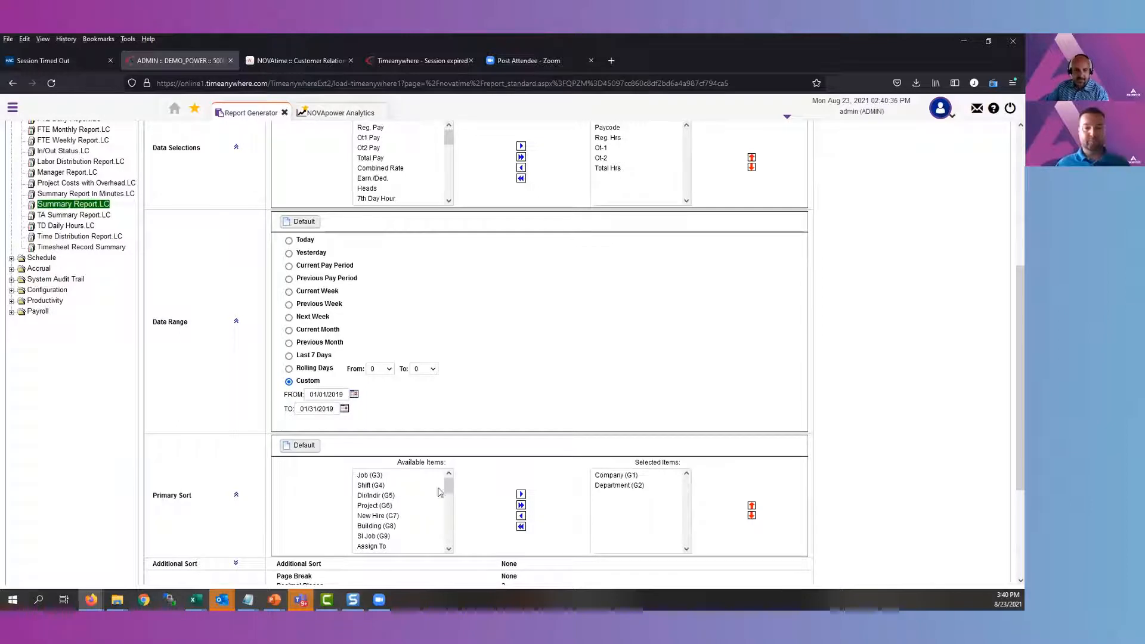
drag(449, 485, 448, 502)
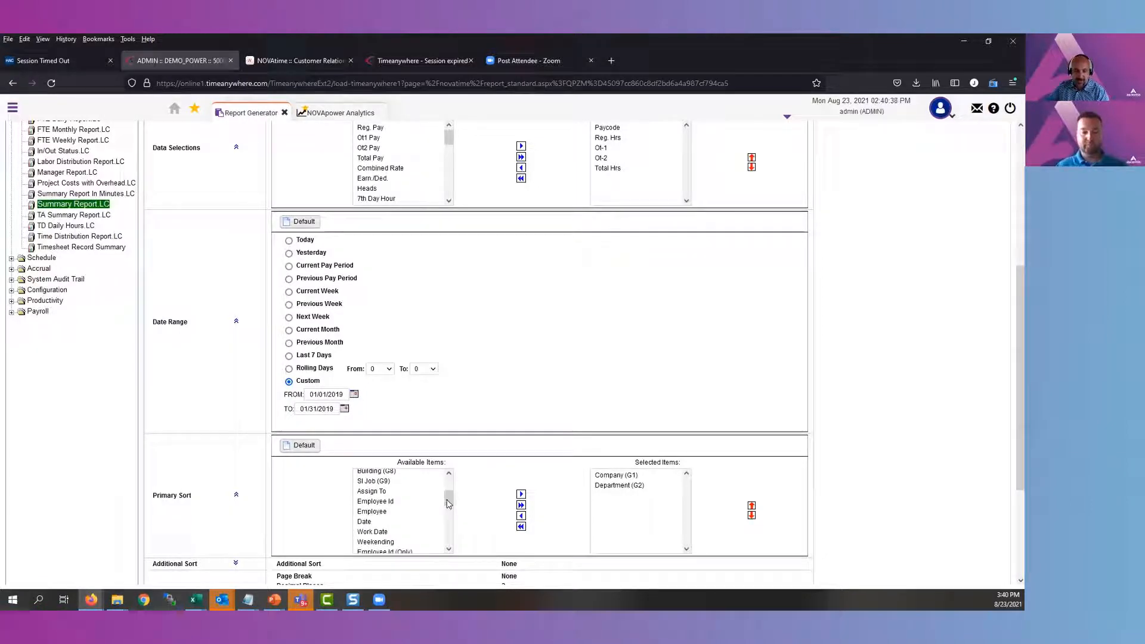
click(395, 512)
ctrl+click(385, 533)
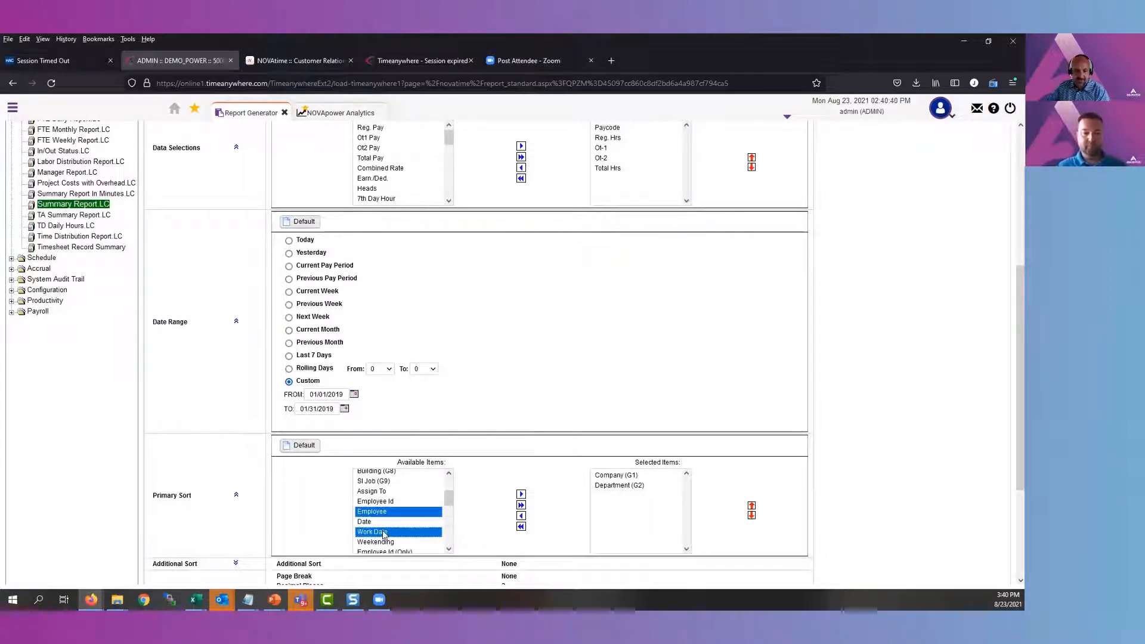
ctrl+click(404, 542)
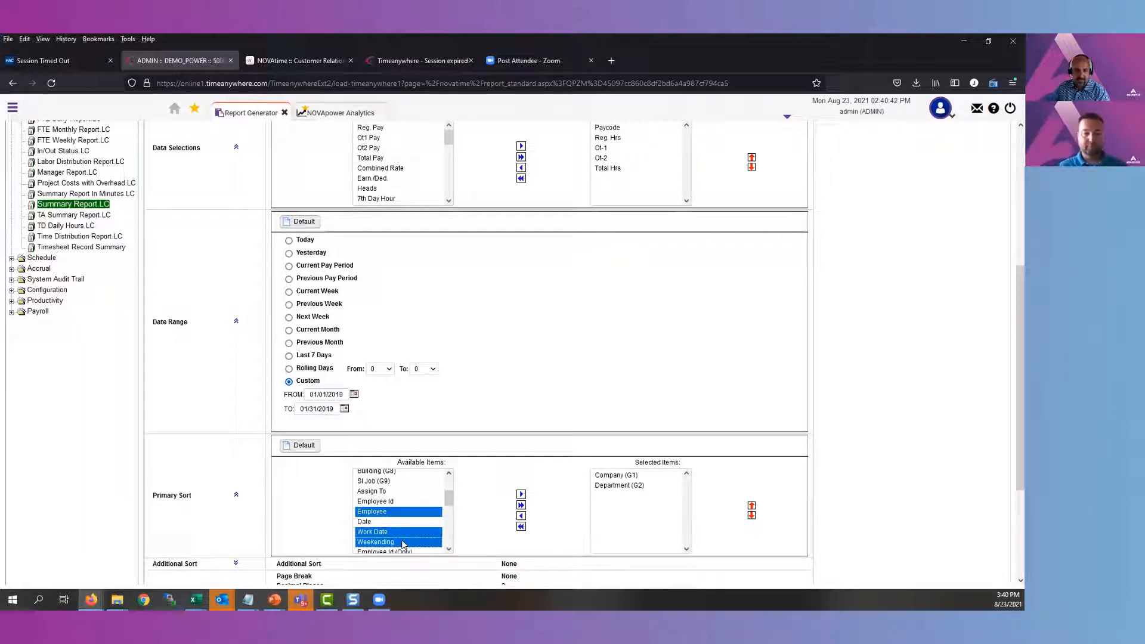
click(448, 548)
click(448, 549)
click(449, 548)
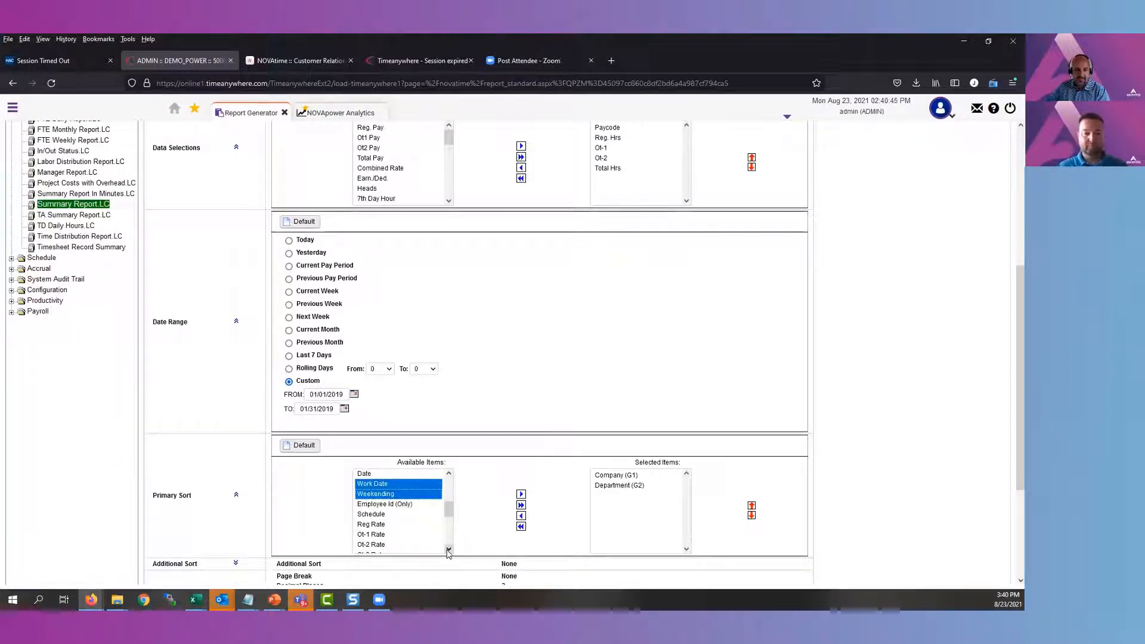
click(521, 495)
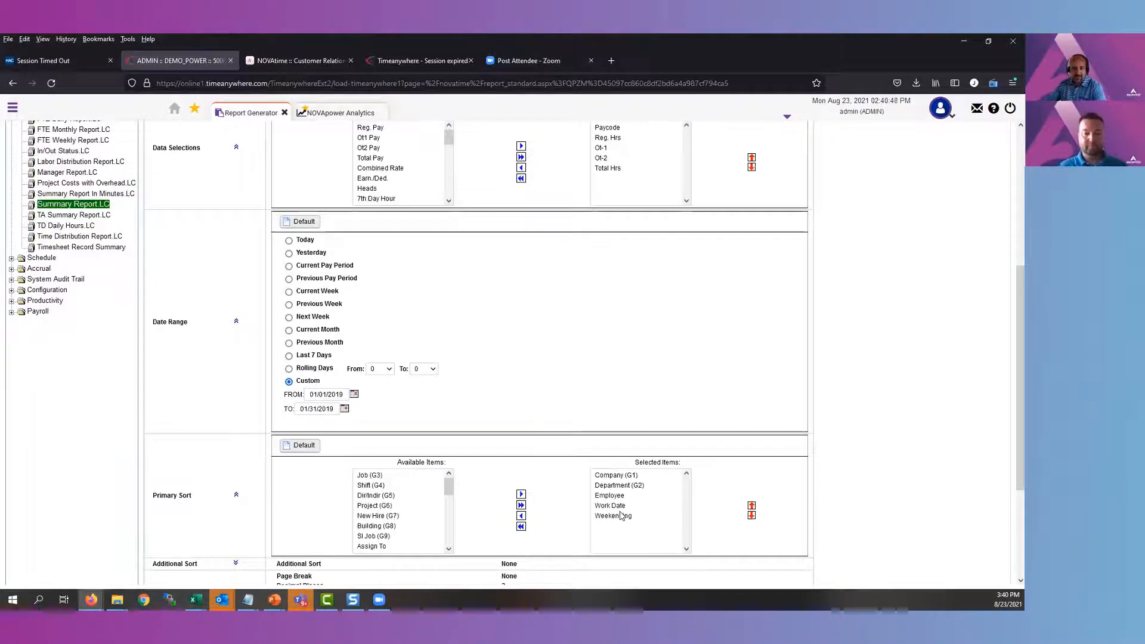
Preview the report, save the generated report.csv file and open the download in Excel
scroll(620, 510, down, 3)
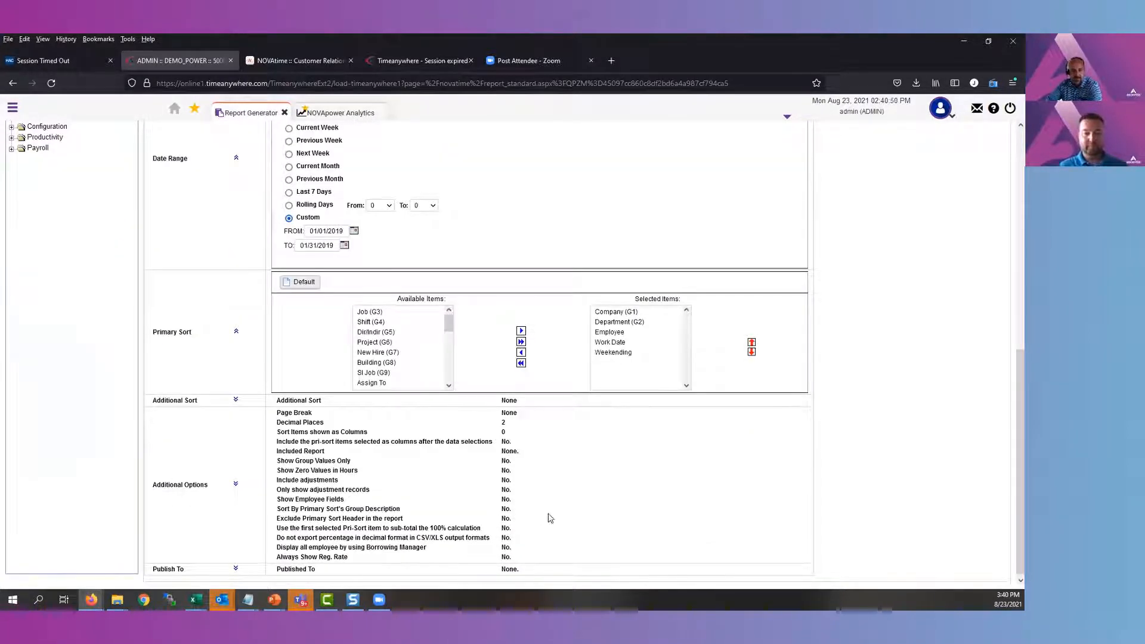
scroll(574, 515, down, 1)
scroll(576, 515, up, 8)
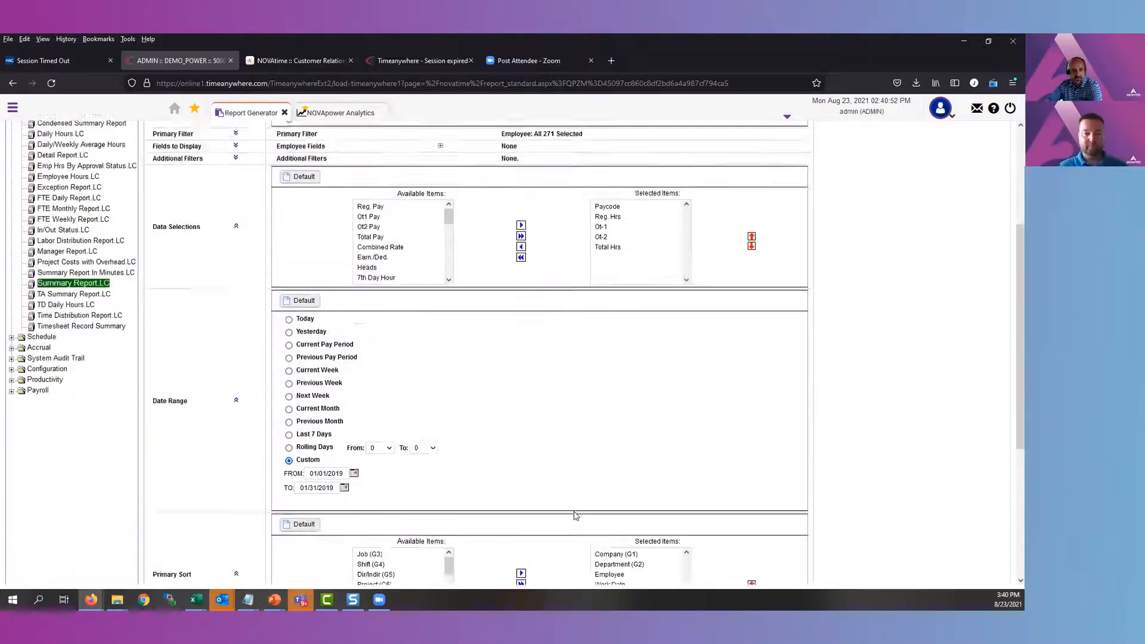
click(248, 151)
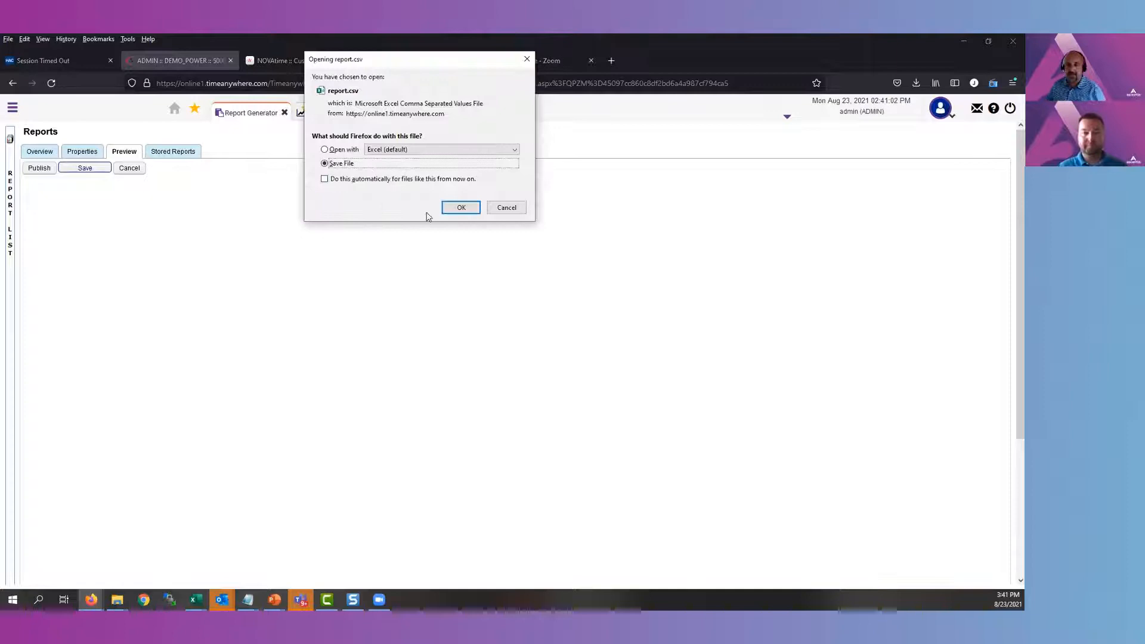
click(459, 209)
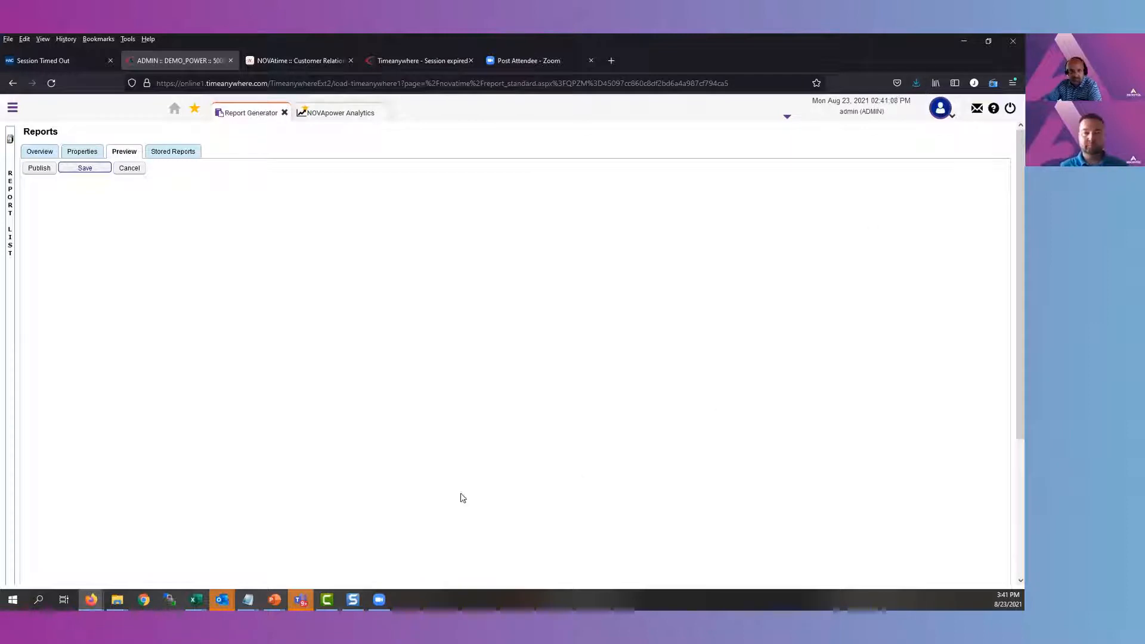
click(917, 85)
click(871, 114)
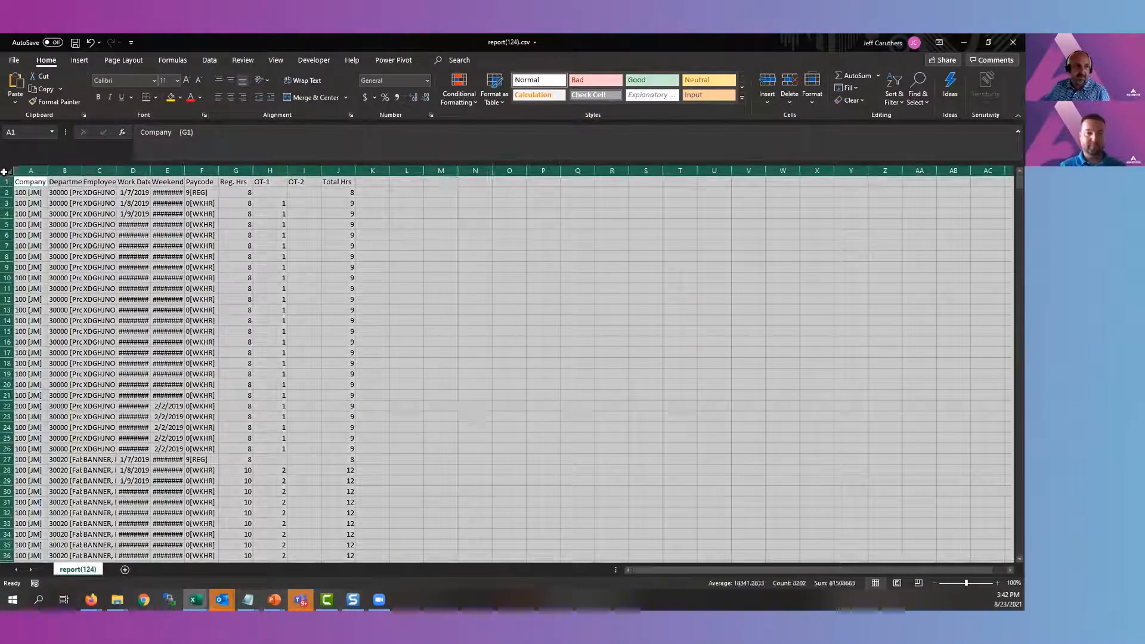
Auto-fit the width of all columns in the exported report sheet
click(8, 171)
double_click(51, 170)
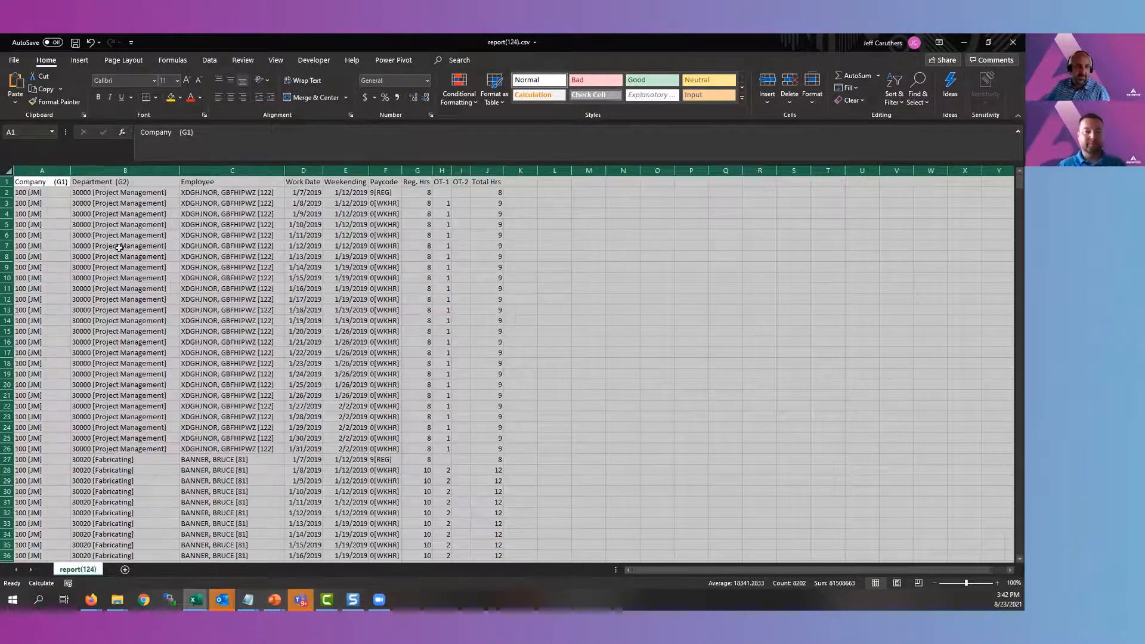
click(129, 264)
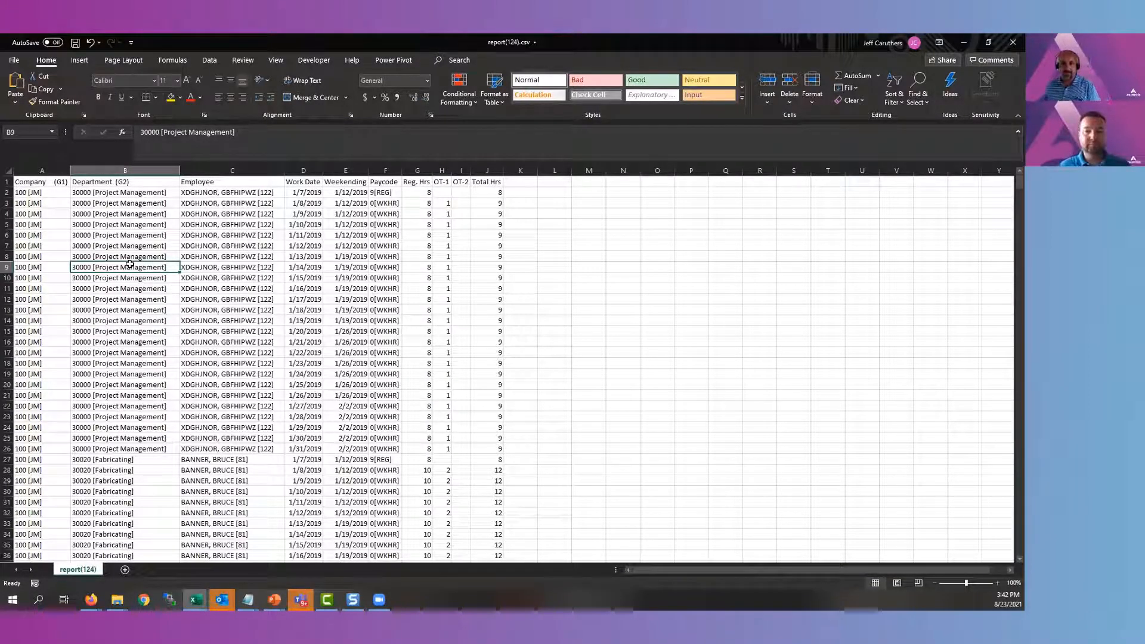
Create a PivotTable from the report data range on a new worksheet
click(224, 235)
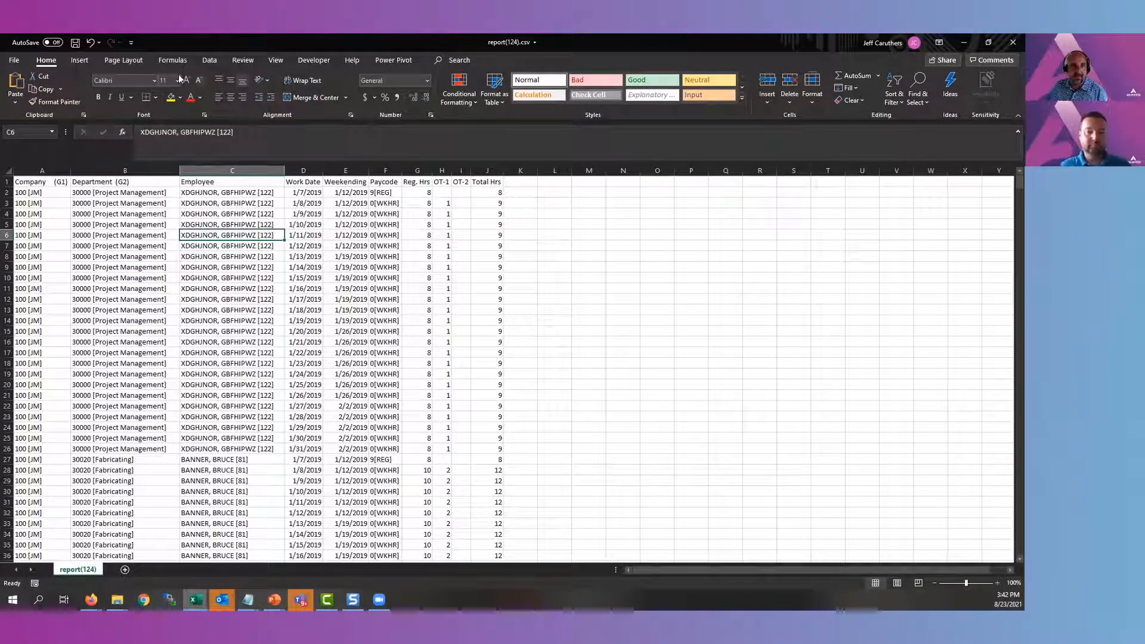
click(79, 60)
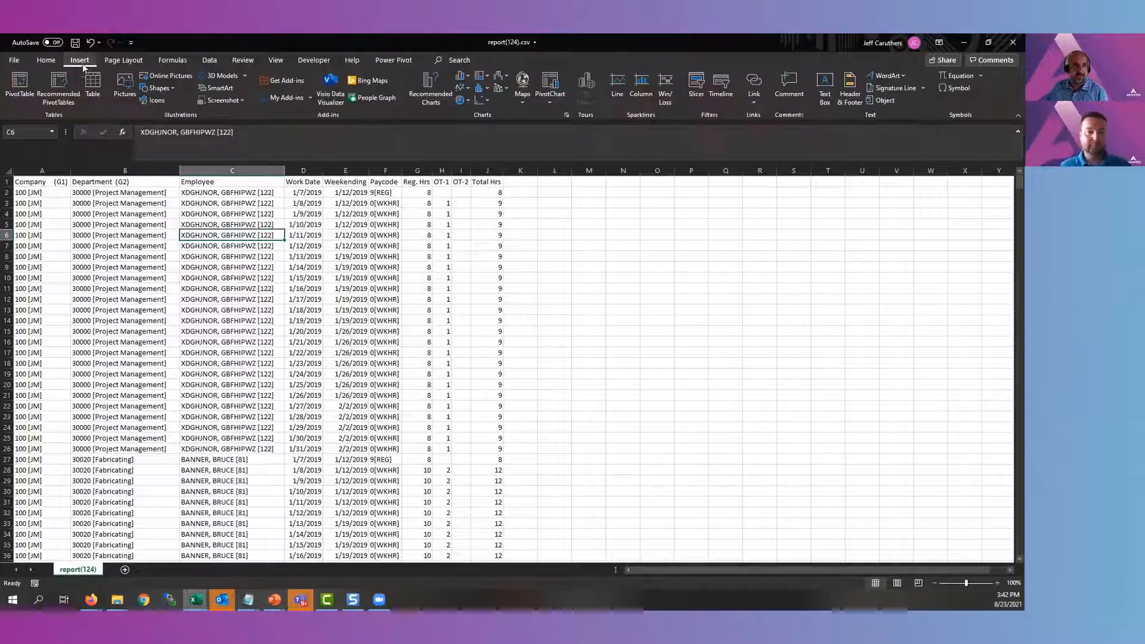
click(30, 83)
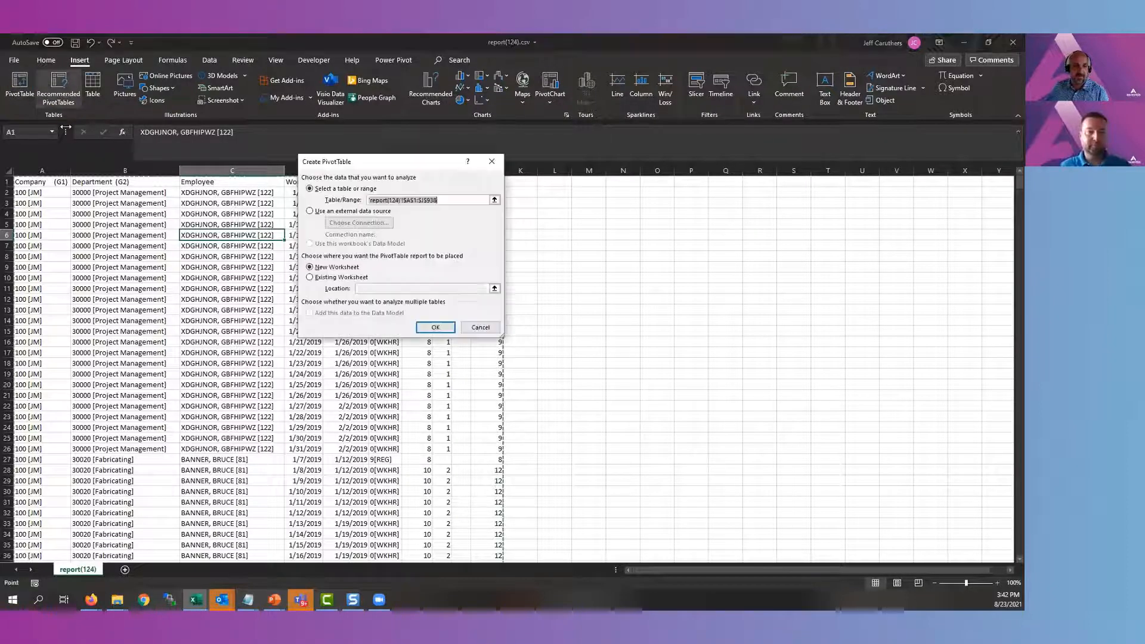
click(427, 329)
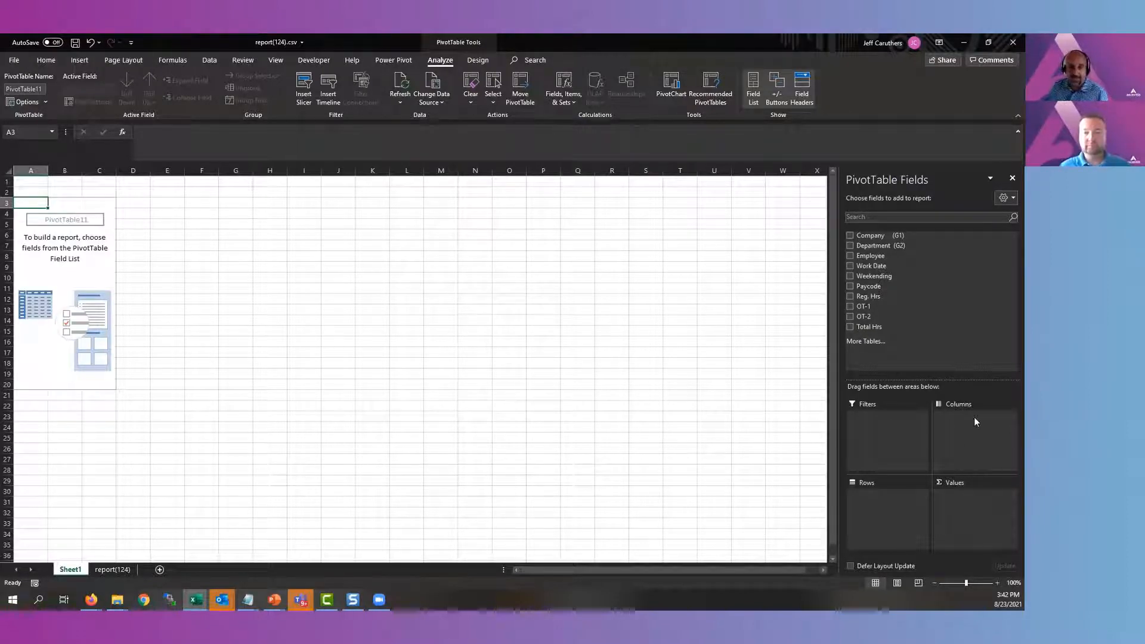
Add Company, Department and Employee as PivotTable rows and Total Hrs as a summed value
click(849, 236)
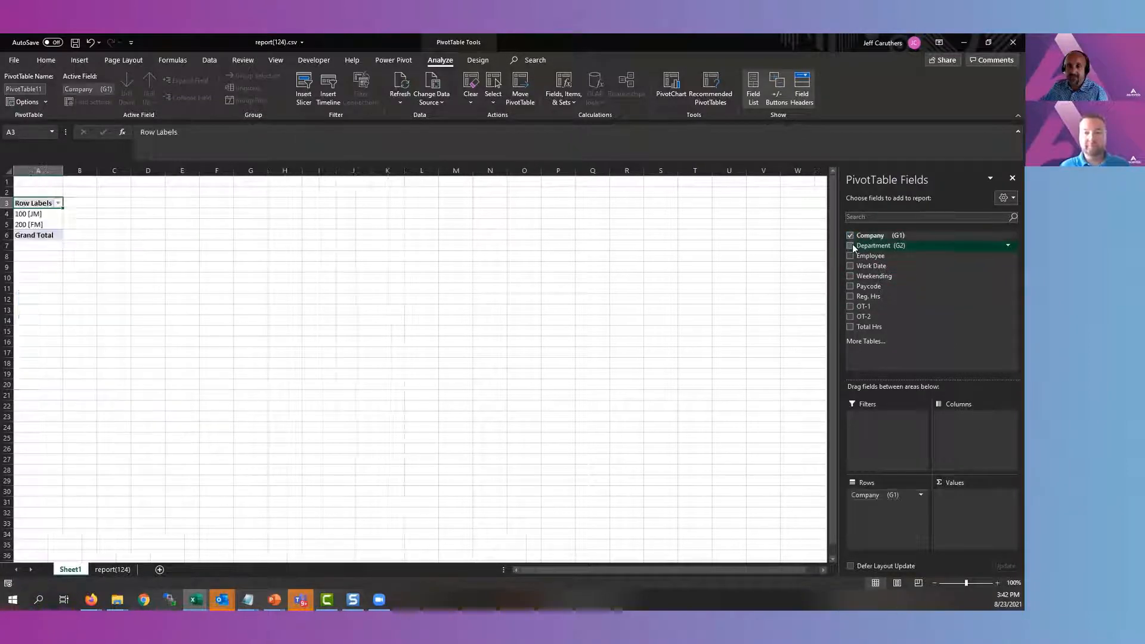
click(849, 246)
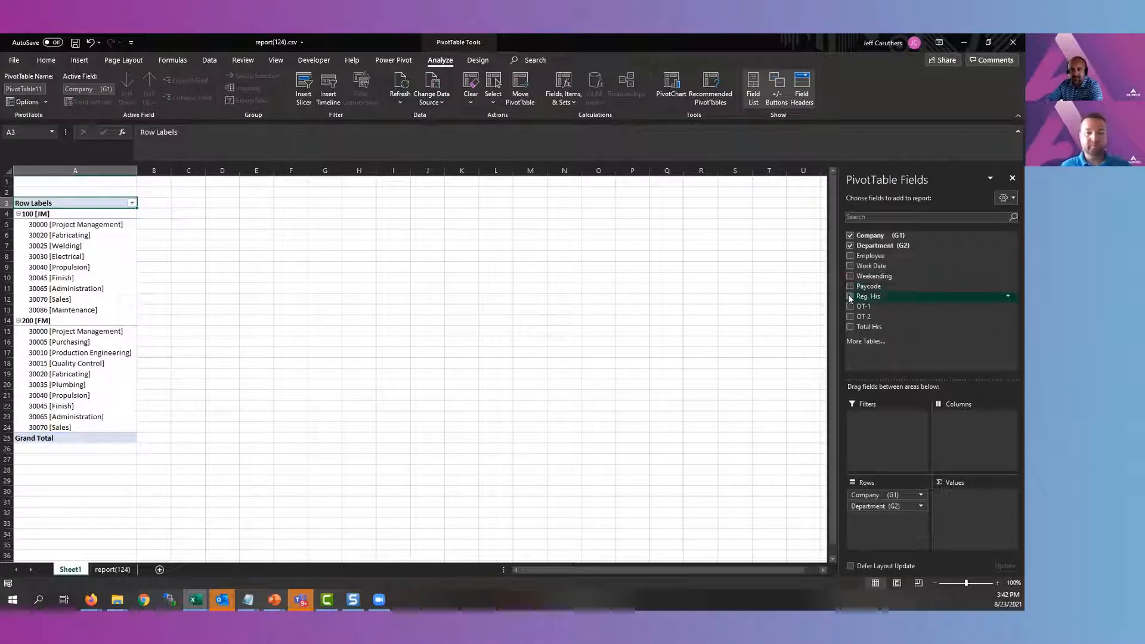
click(850, 328)
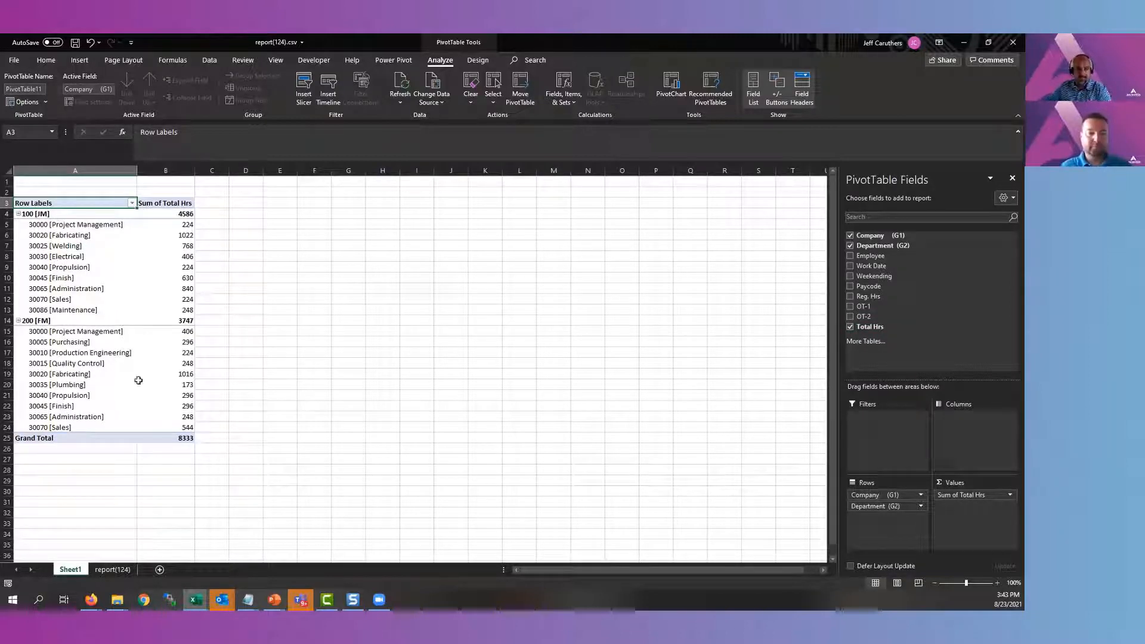
click(850, 256)
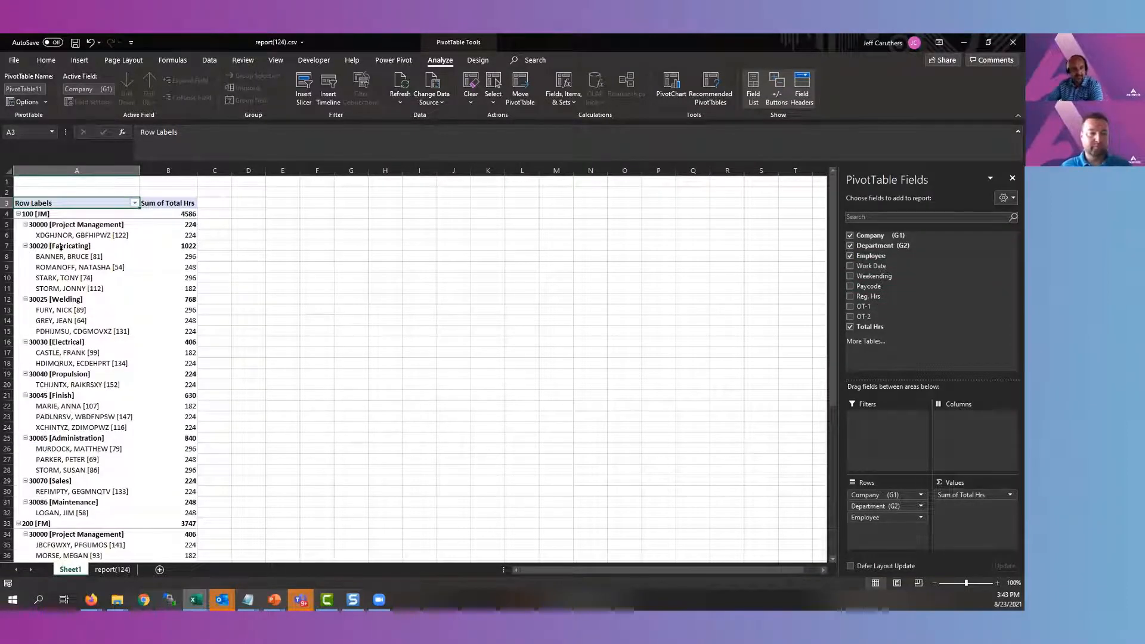
click(77, 267)
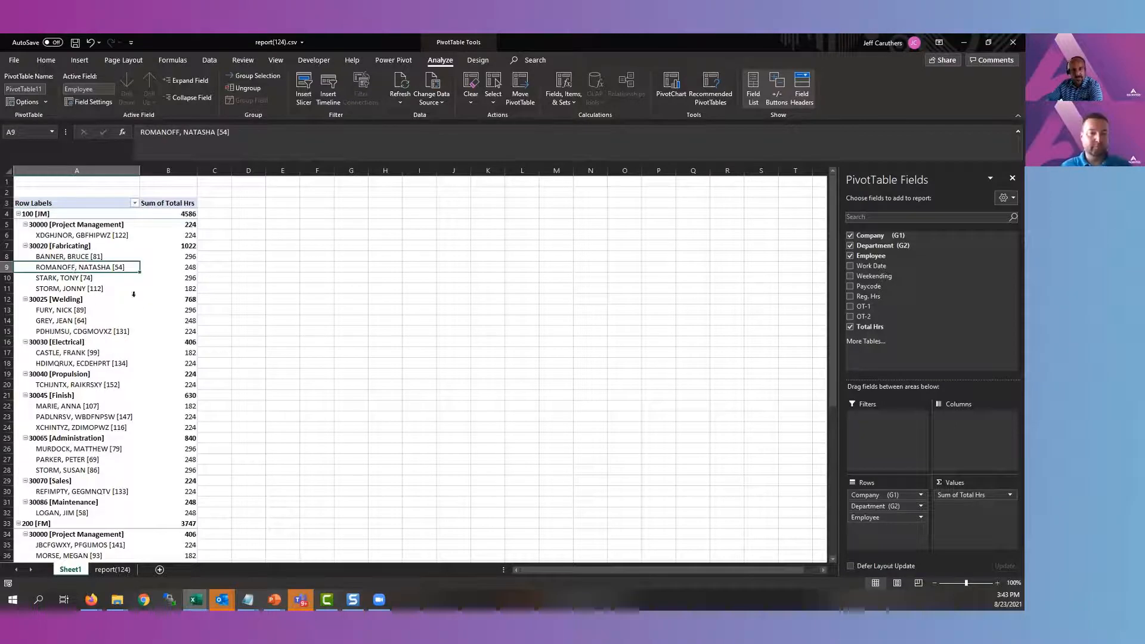
Add Reg. Hrs and OT-1 to the PivotTable values ahead of Total Hrs
drag(857, 297, 966, 494)
drag(862, 306, 978, 501)
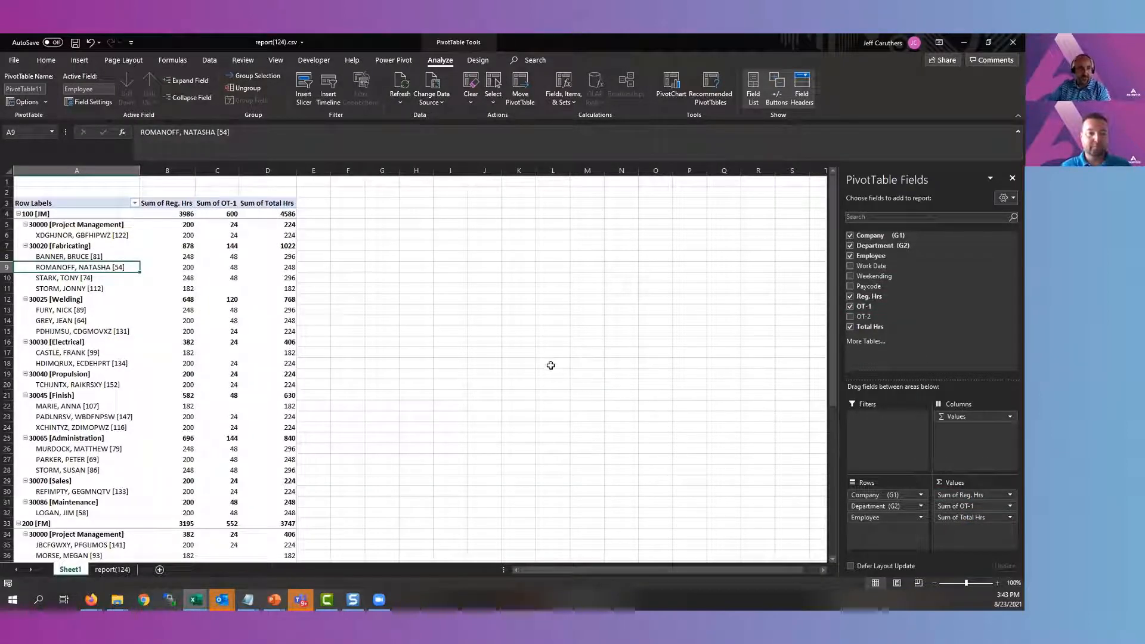
click(119, 300)
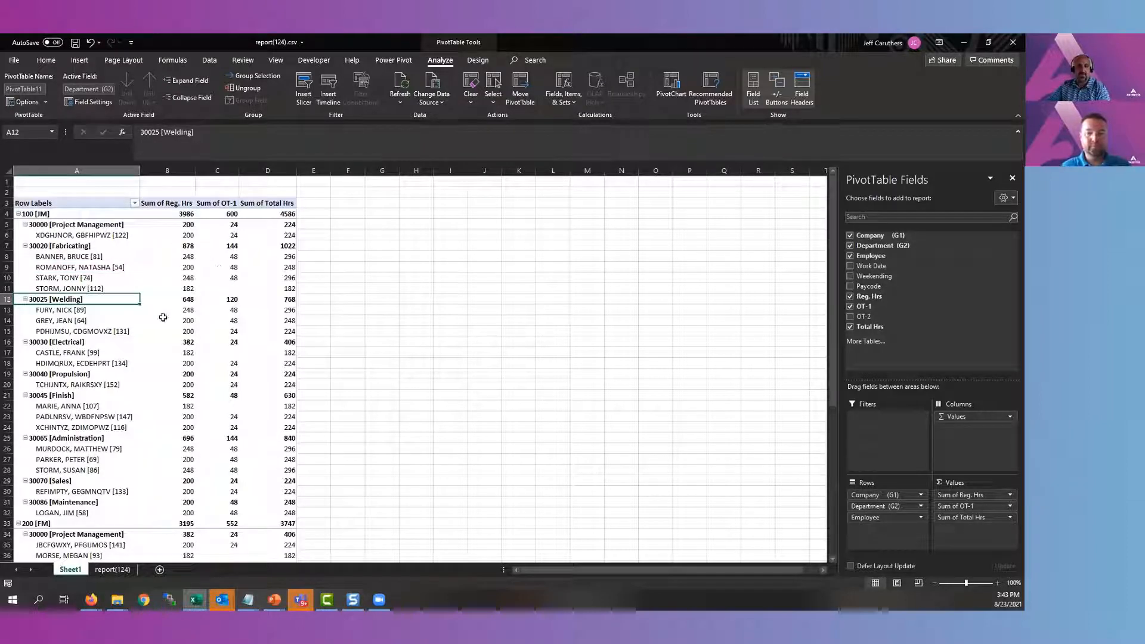
mouse_move(278, 312)
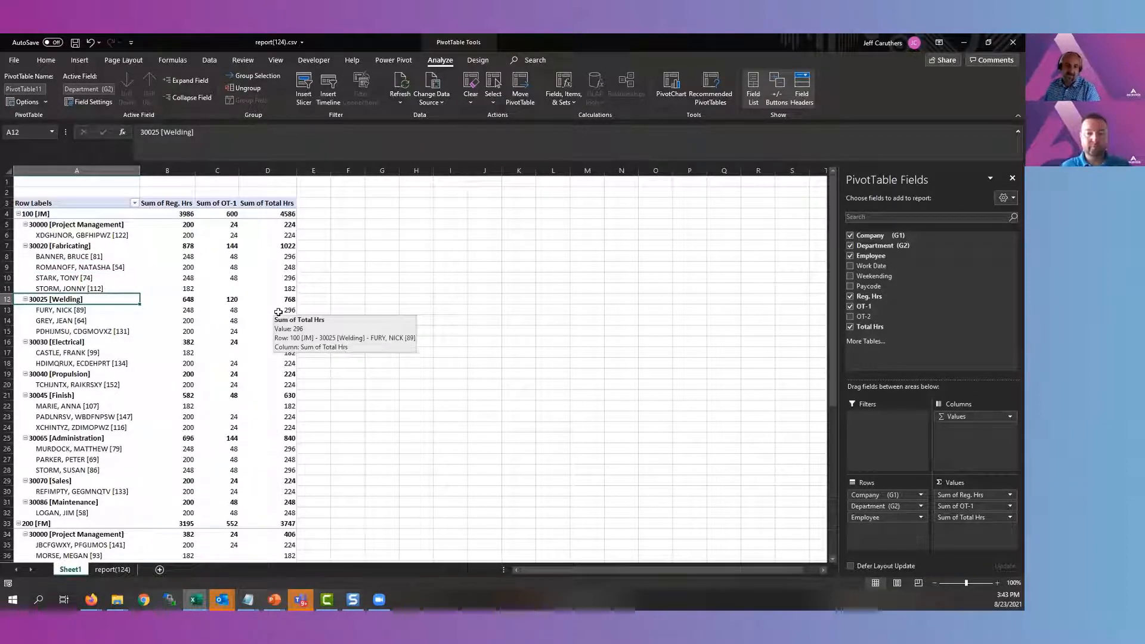
Apply a blue Medium PivotTable style to the employee hours PivotTable
click(483, 60)
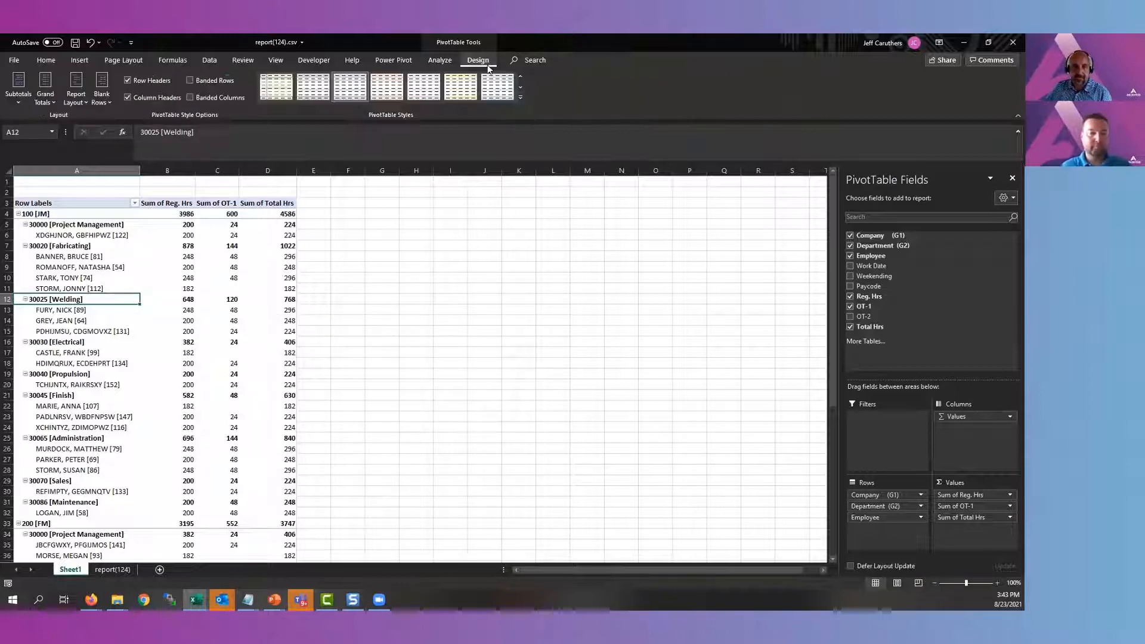
click(520, 98)
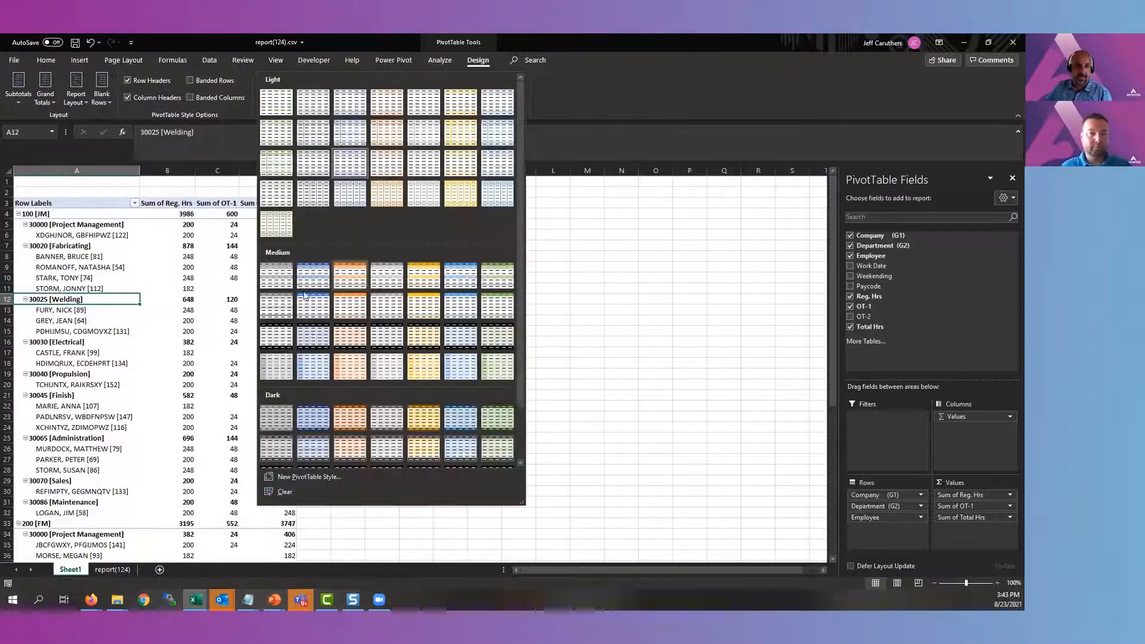
click(306, 283)
click(337, 308)
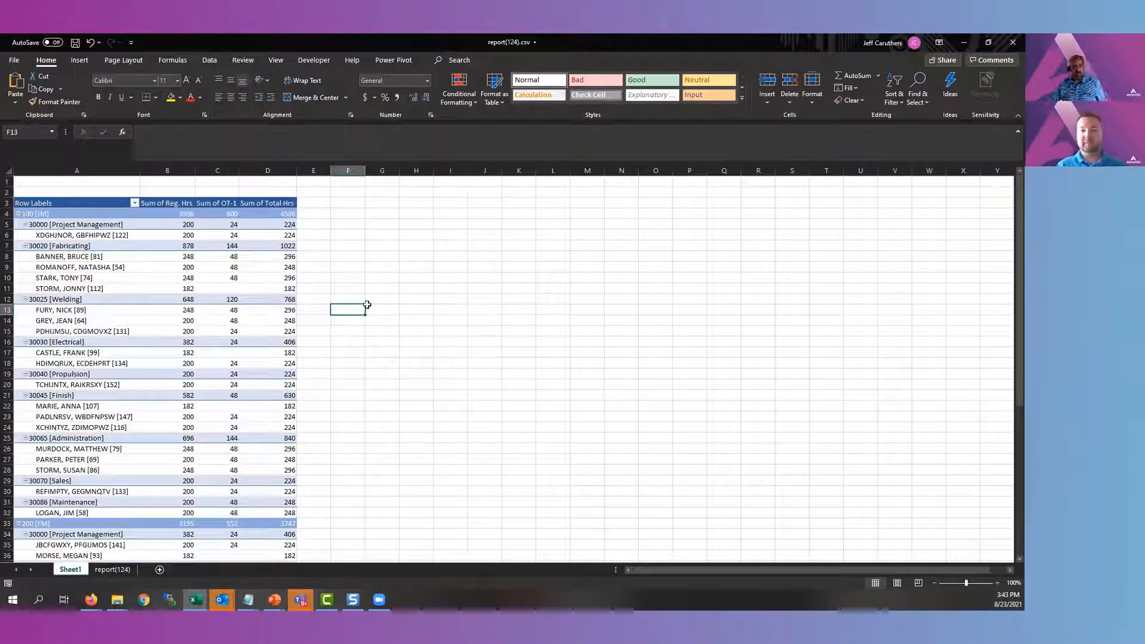
Remove Reg. Hrs and OT-1 from the PivotTable values and Employee from its rows
click(204, 264)
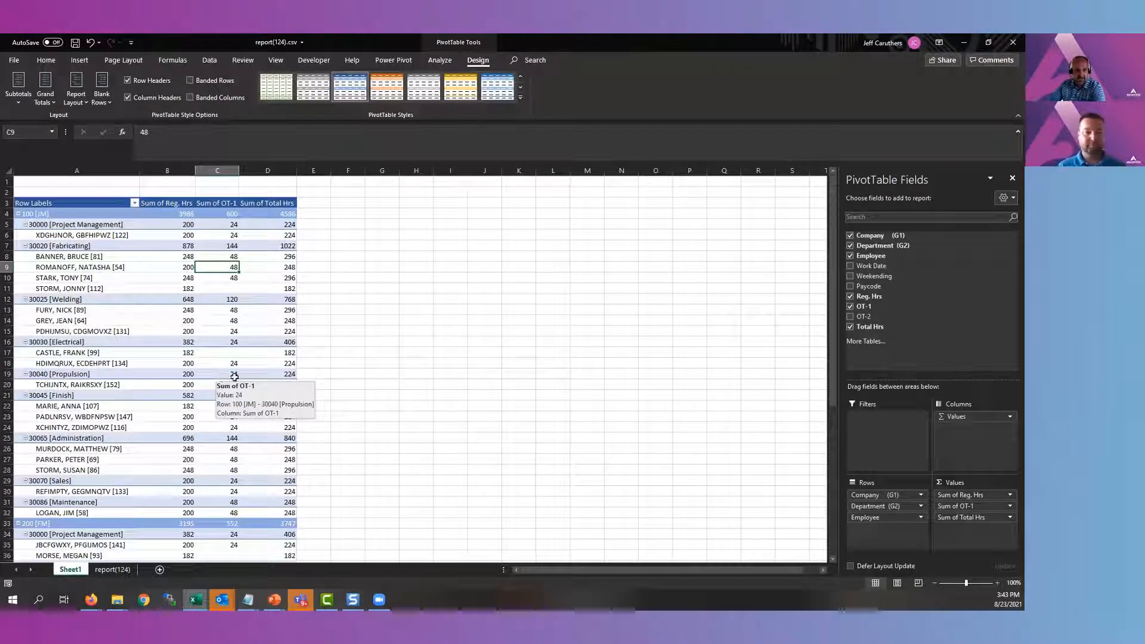
click(390, 438)
click(224, 417)
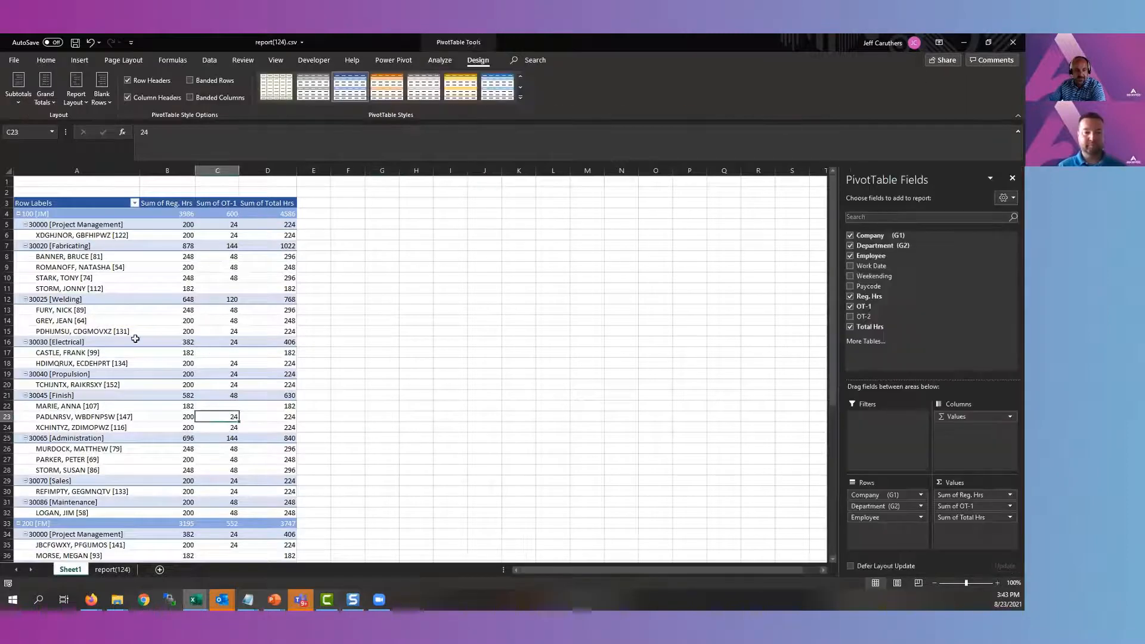
drag(957, 505, 916, 179)
drag(959, 494, 870, 342)
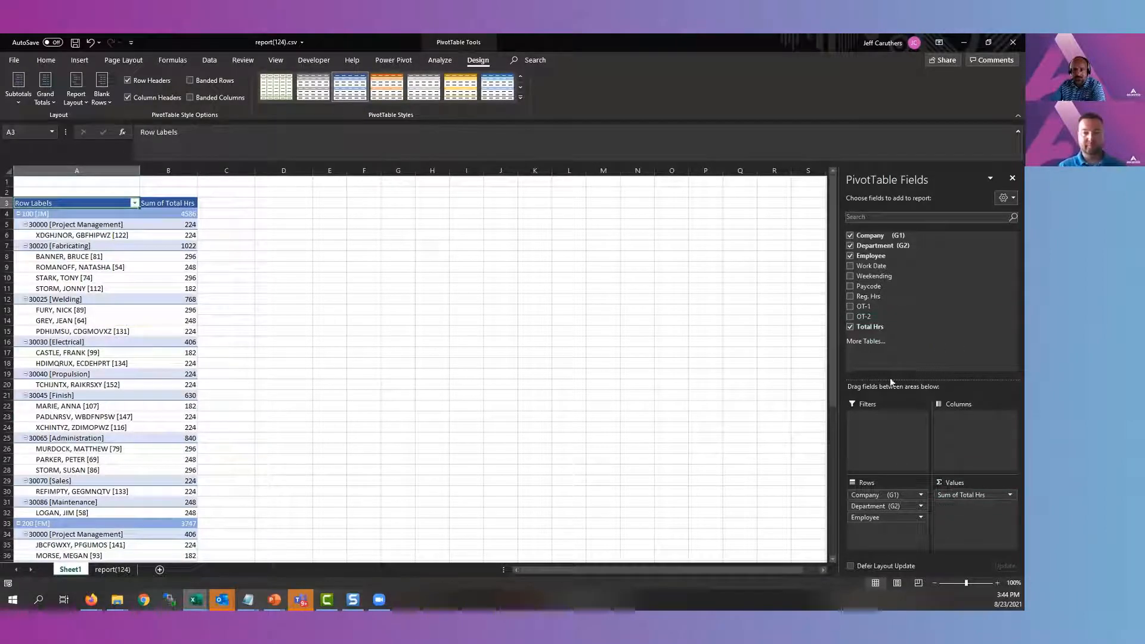
drag(895, 516, 911, 340)
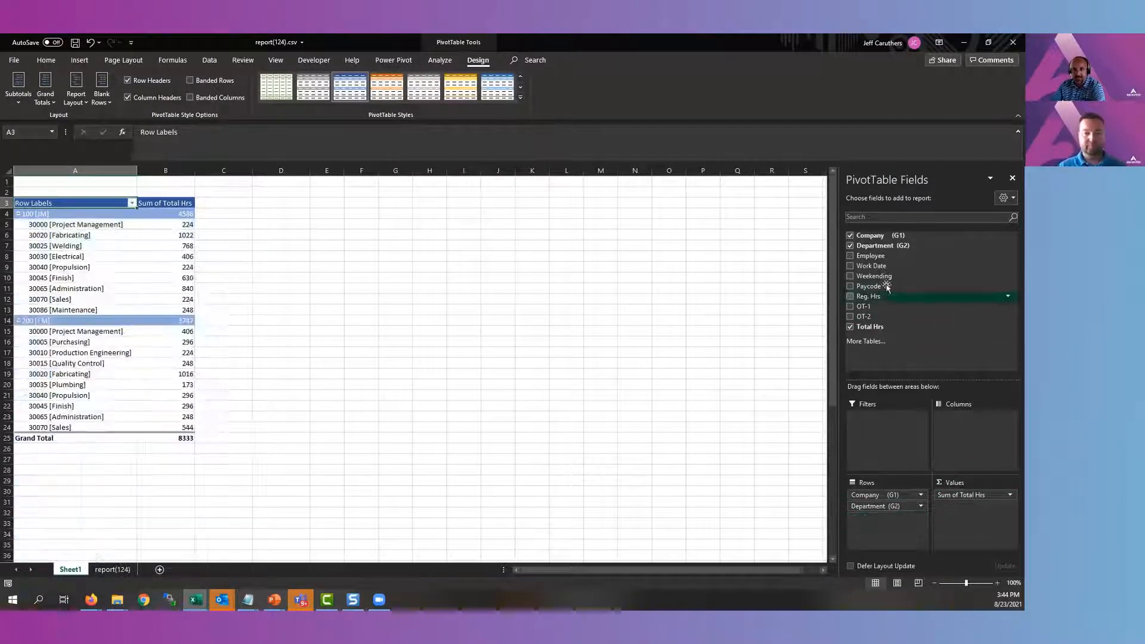
Add Weekending to the PivotTable columns and expand the Jan and Feb groups into individual week-ending dates
drag(875, 278, 966, 420)
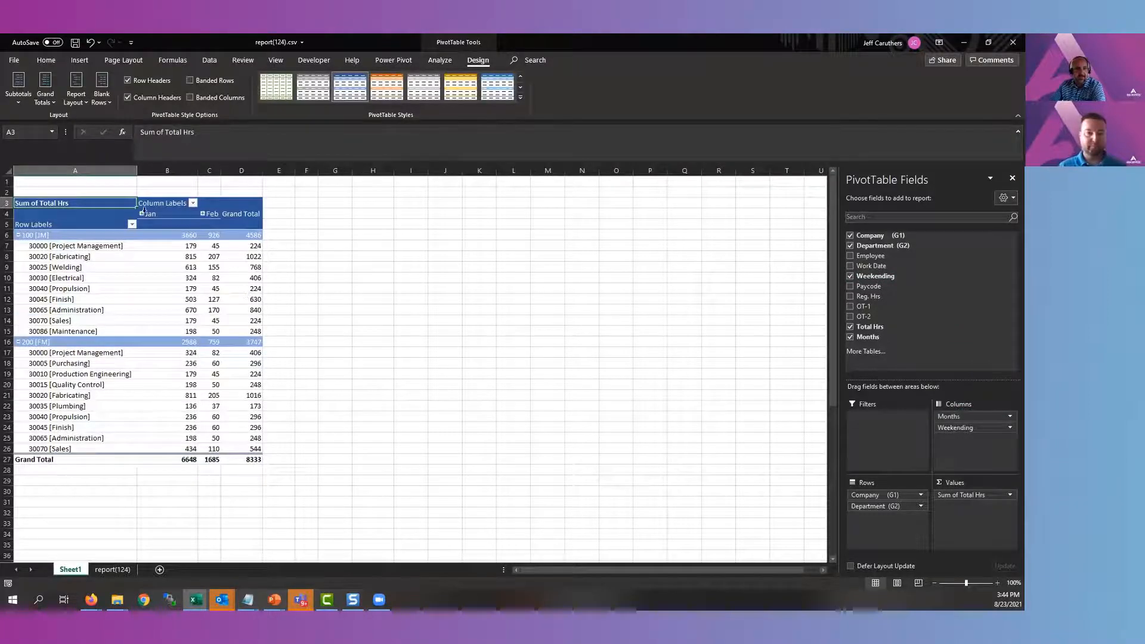
click(141, 213)
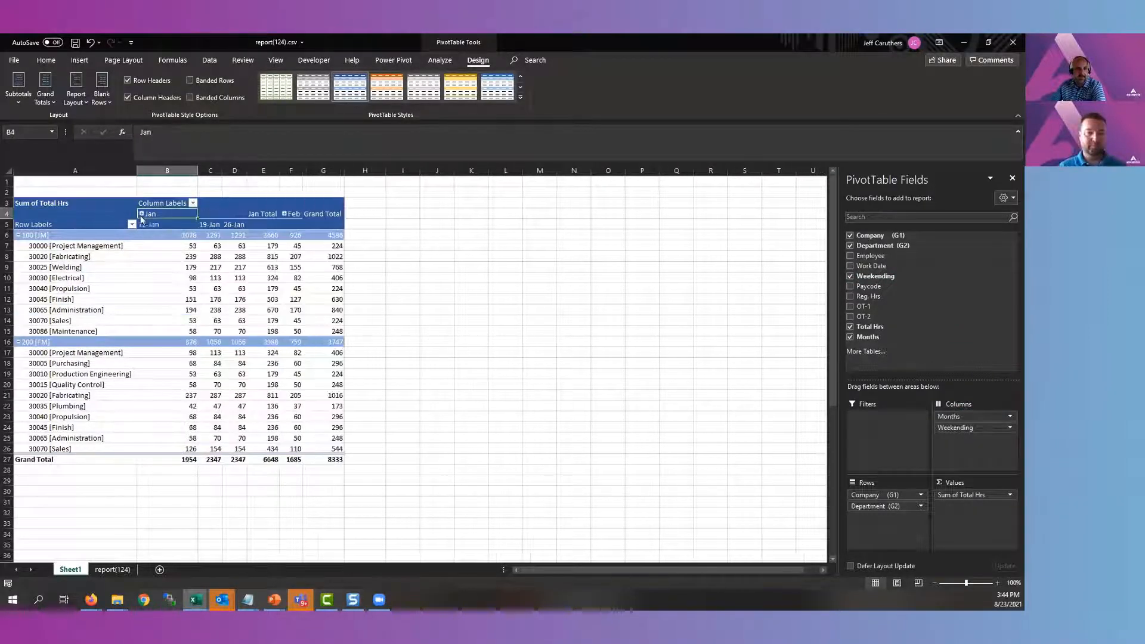
click(283, 213)
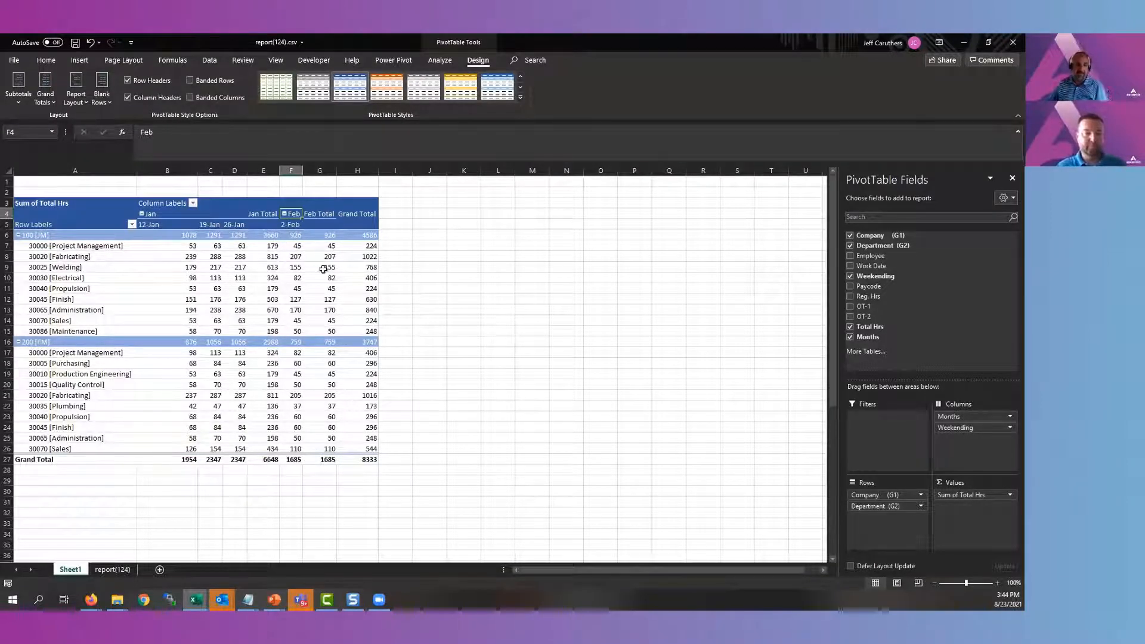
mouse_move(322, 270)
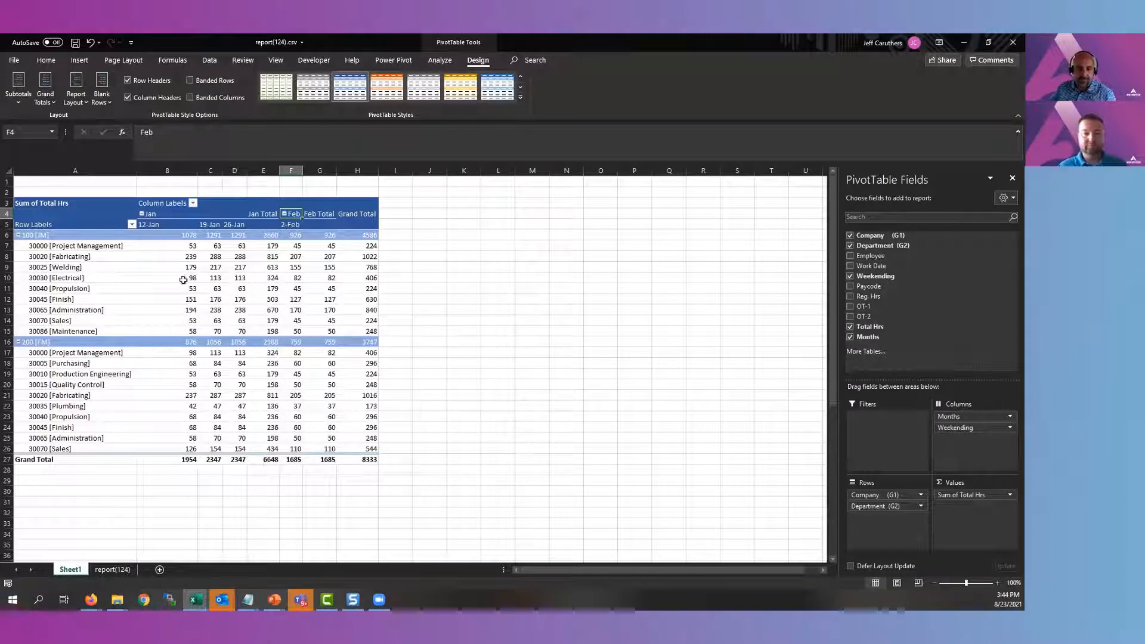
drag(346, 431, 235, 373)
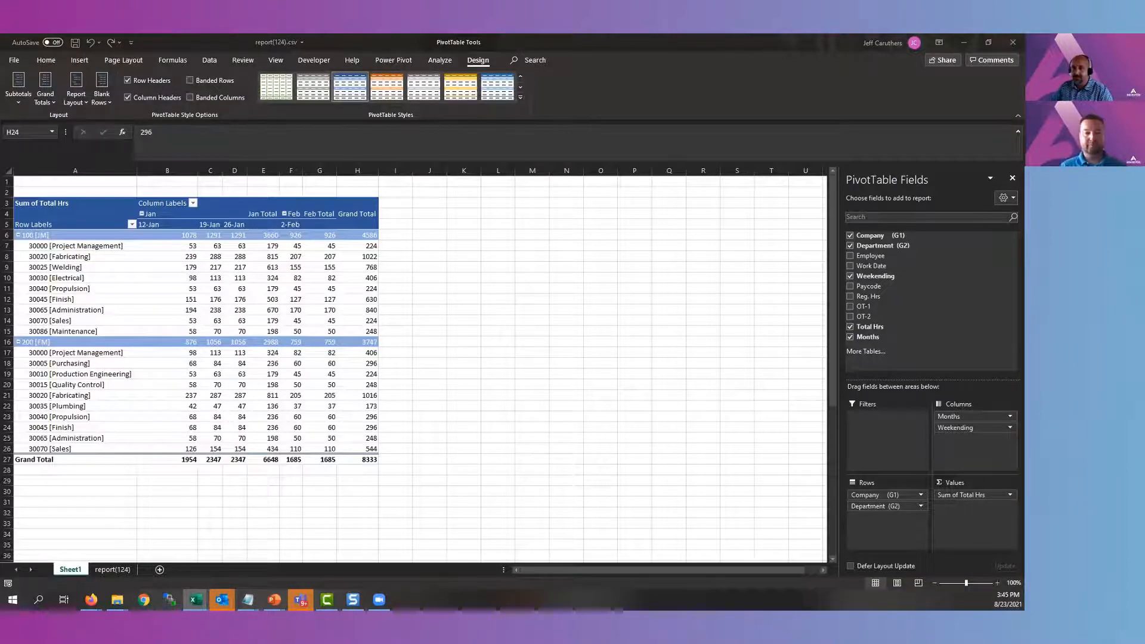
Switch to the Report sheet of the Template_Analytics.xlsx workbook
drag(1024, 168, 766, 167)
double_click(817, 167)
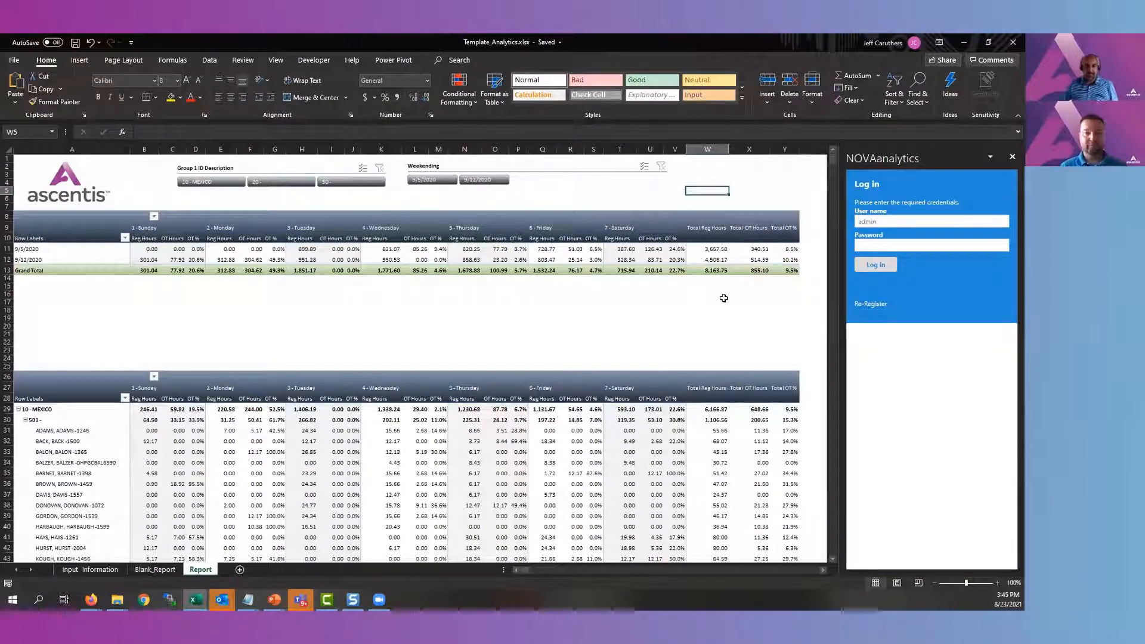
click(436, 498)
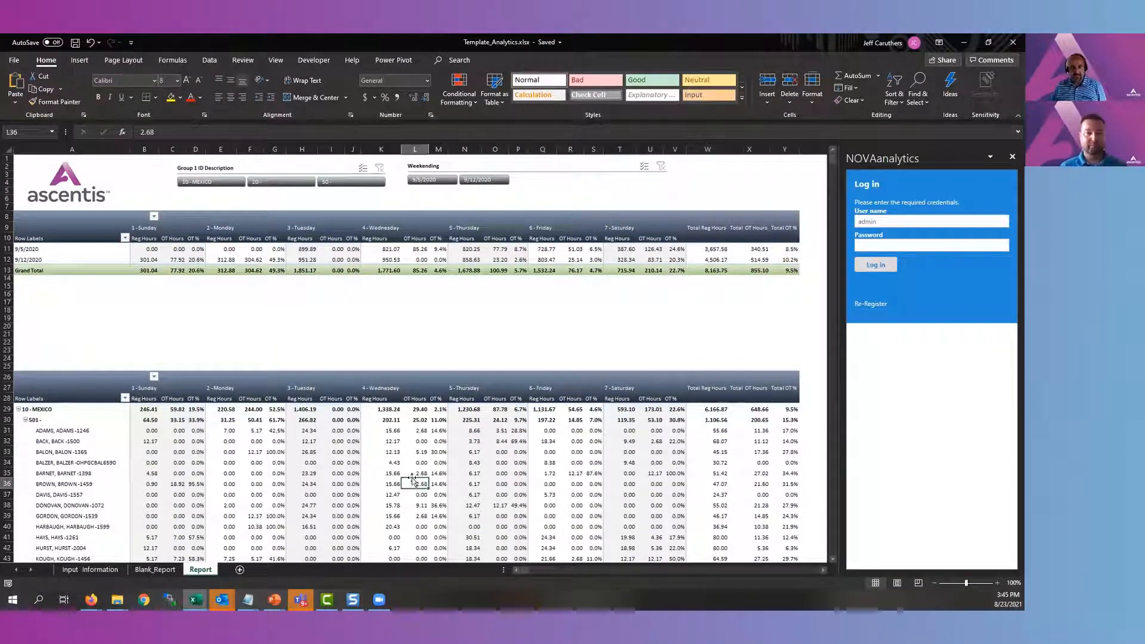
click(466, 260)
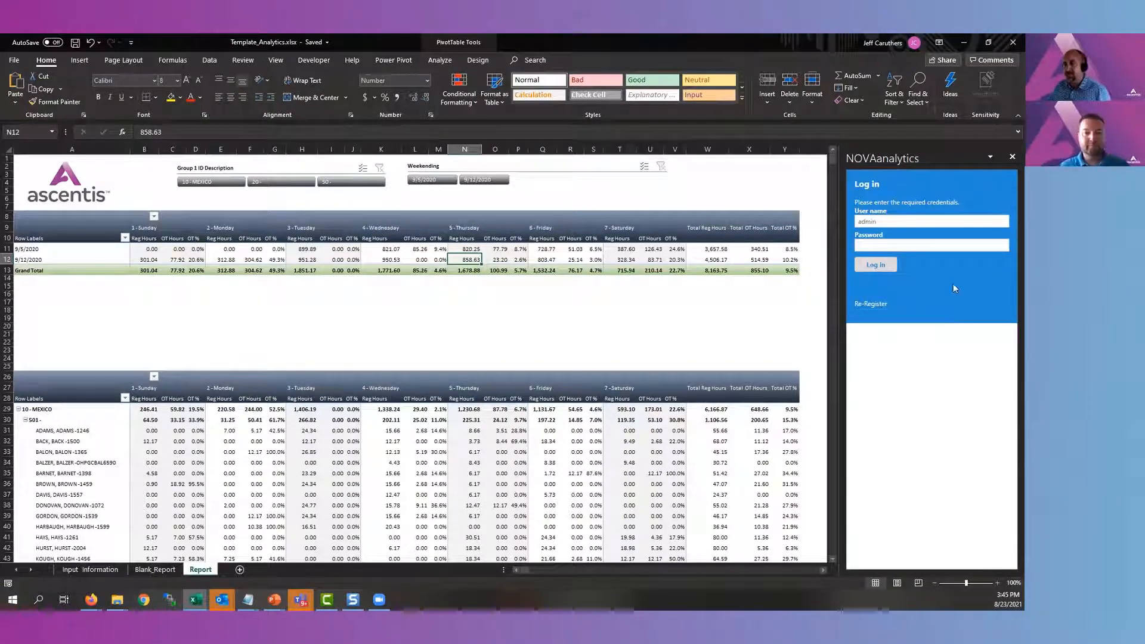
Enter the account password and log in to the NOVAanalytics add-in
click(913, 247)
text(**********)
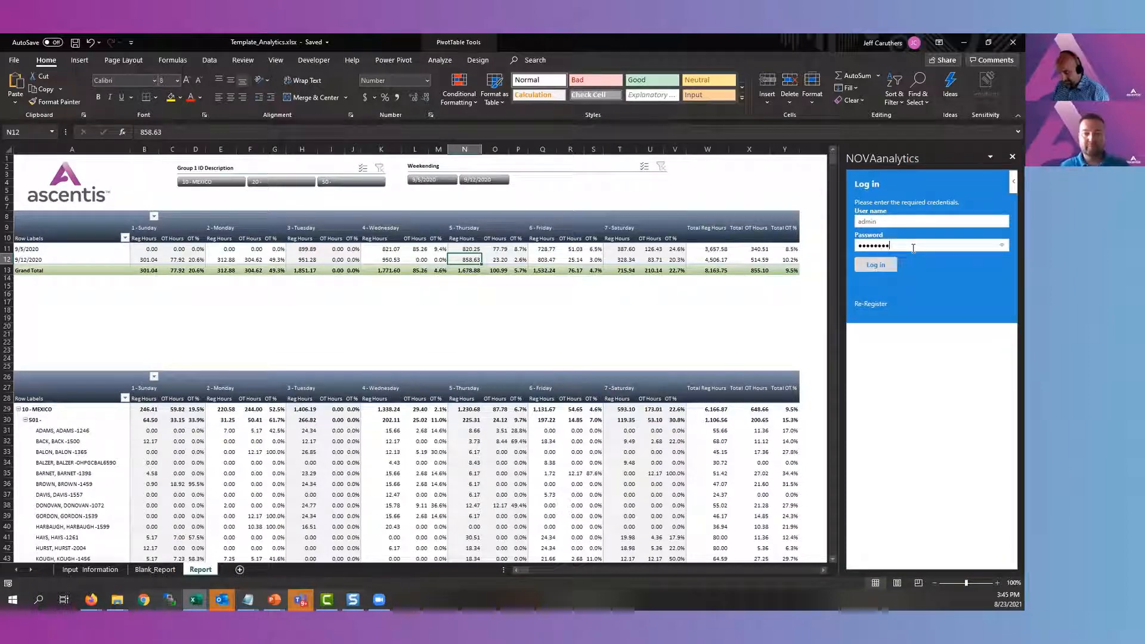
click(880, 269)
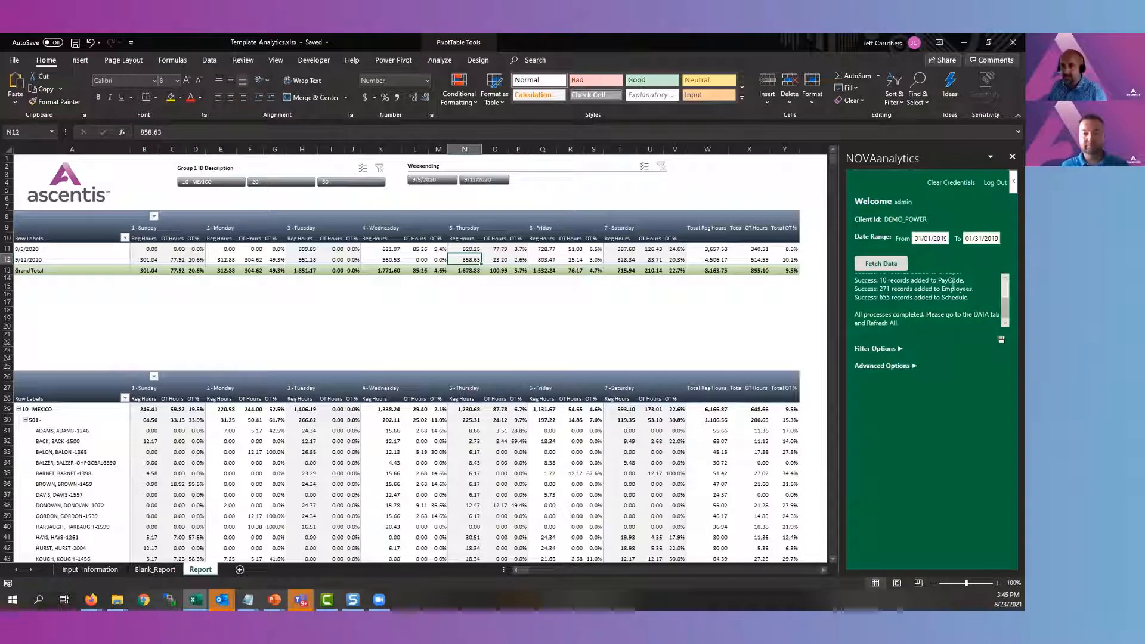
Fetch the January 2019 data through NOVAanalytics and refresh all data in the workbook
click(931, 239)
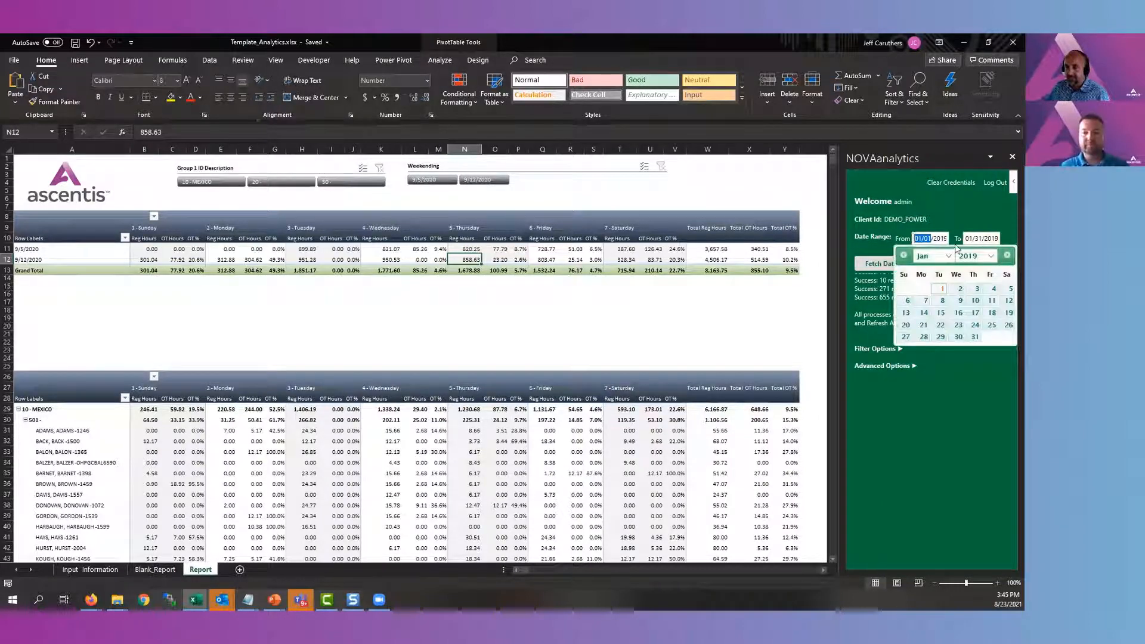
click(985, 408)
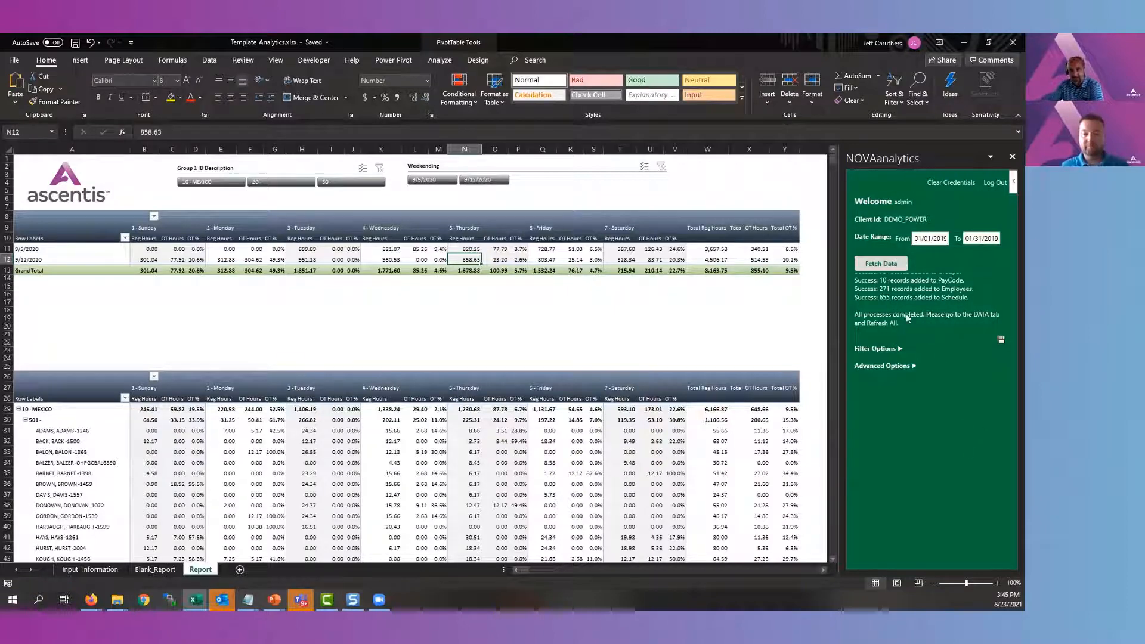
click(882, 264)
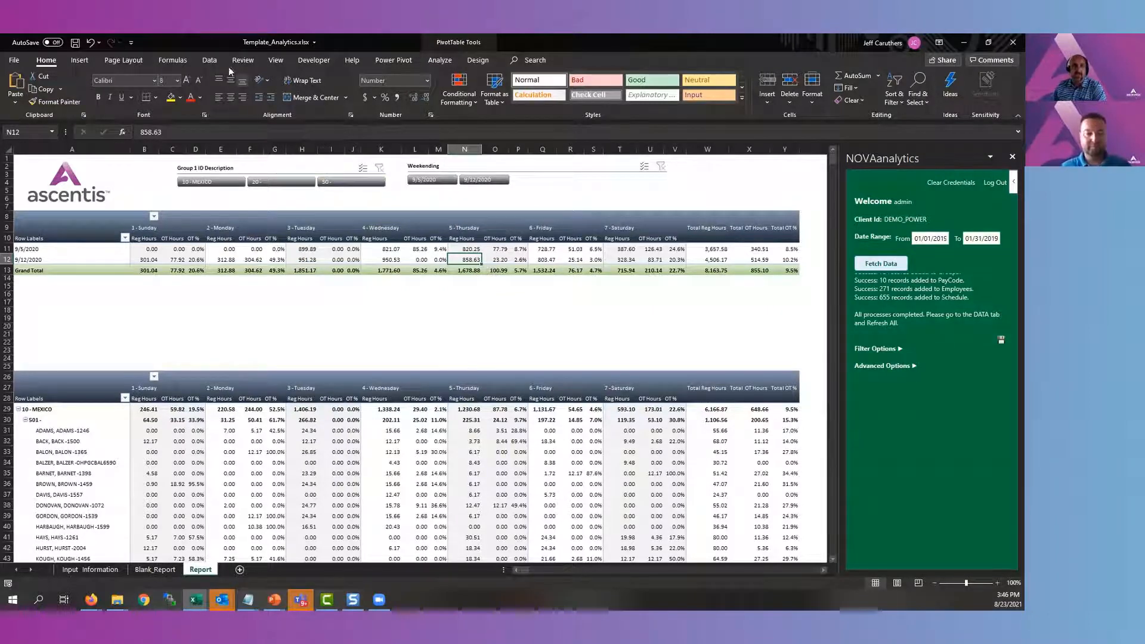
click(212, 60)
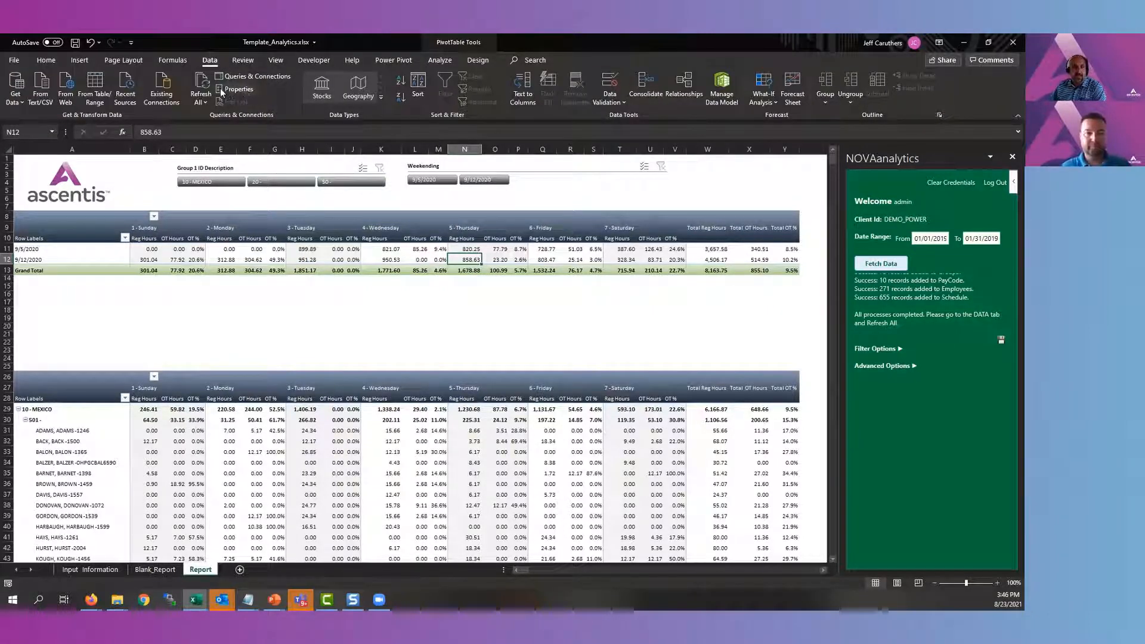
click(209, 80)
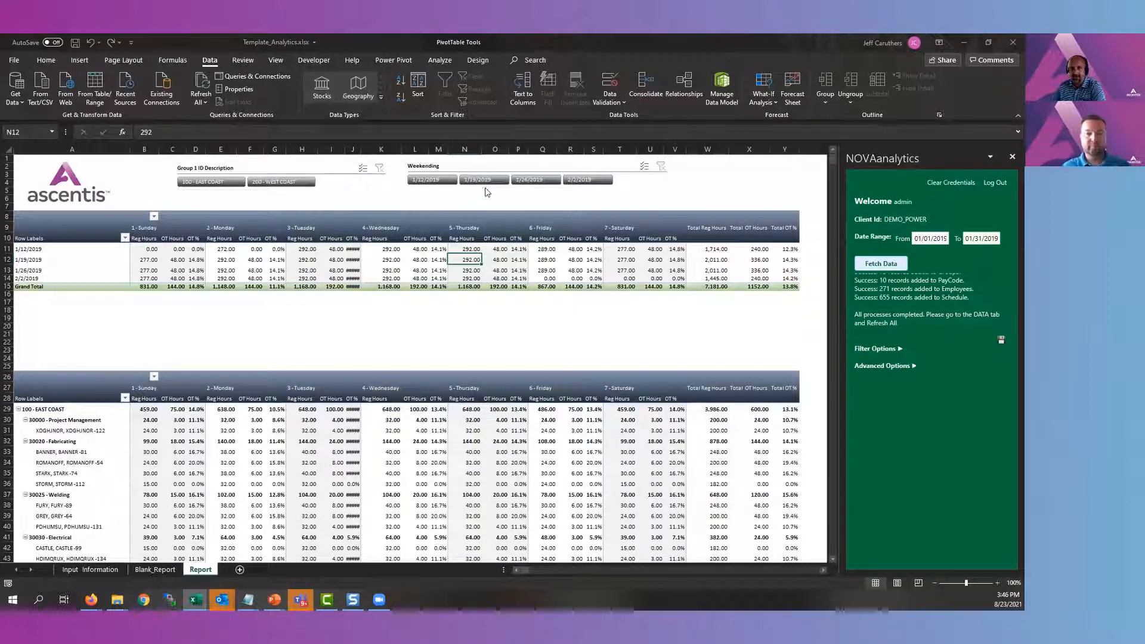
Auto-fit the Tuesday OT % column in the Report sheet and select the employee labels under 30020 - Fabricating
double_click(359, 153)
drag(42, 249, 45, 278)
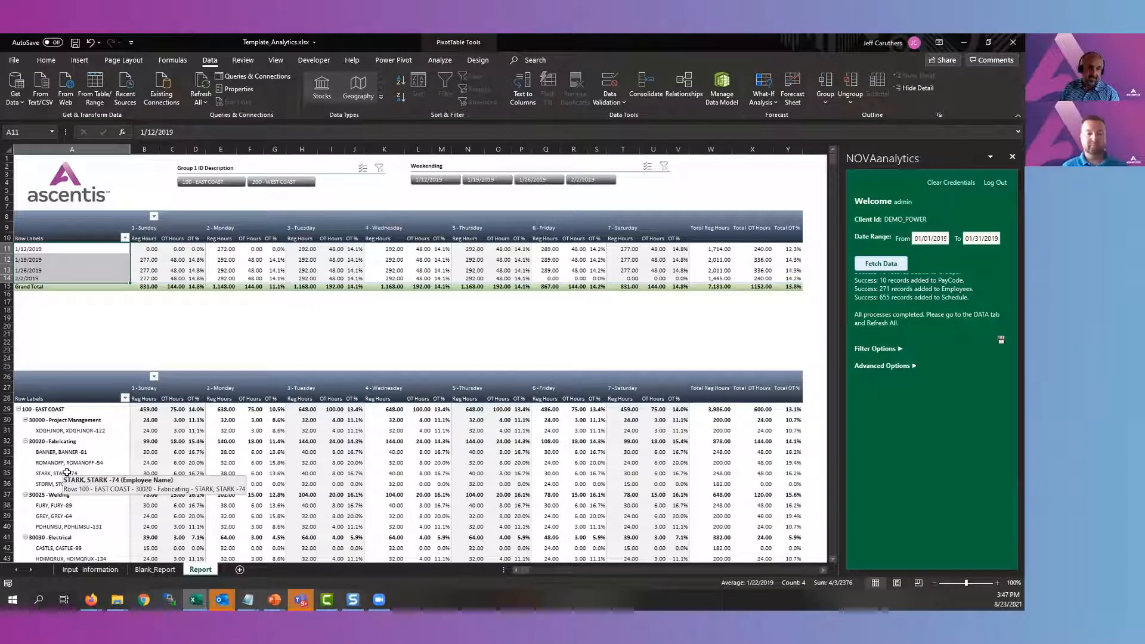
drag(63, 454, 63, 486)
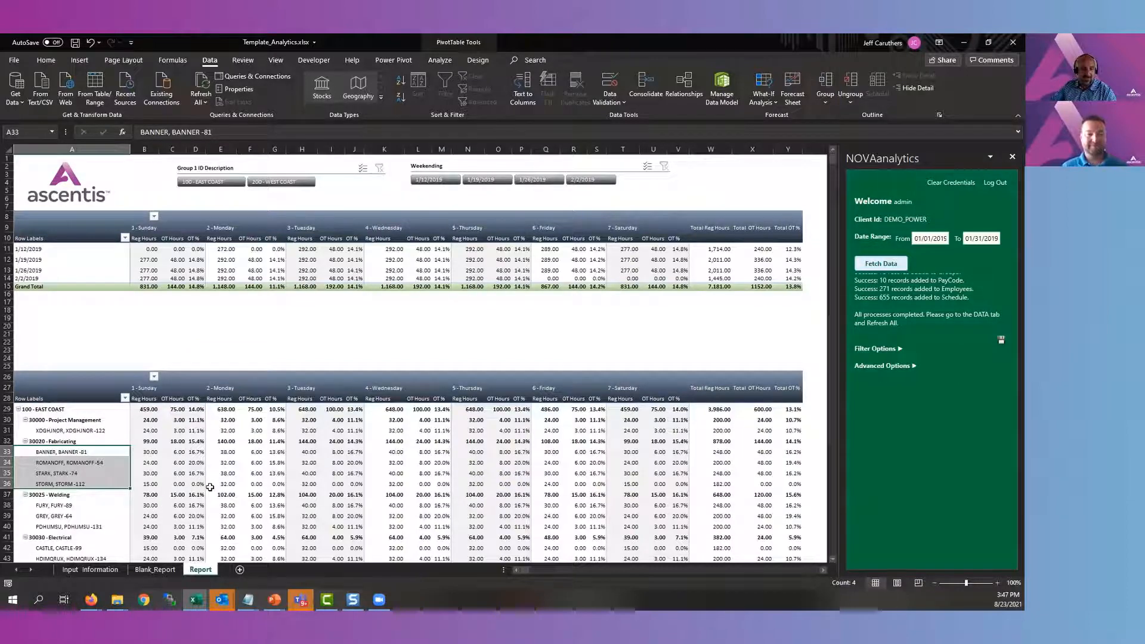
Filter the report to the 1/12/2019 weekending and clear that filter again
click(427, 180)
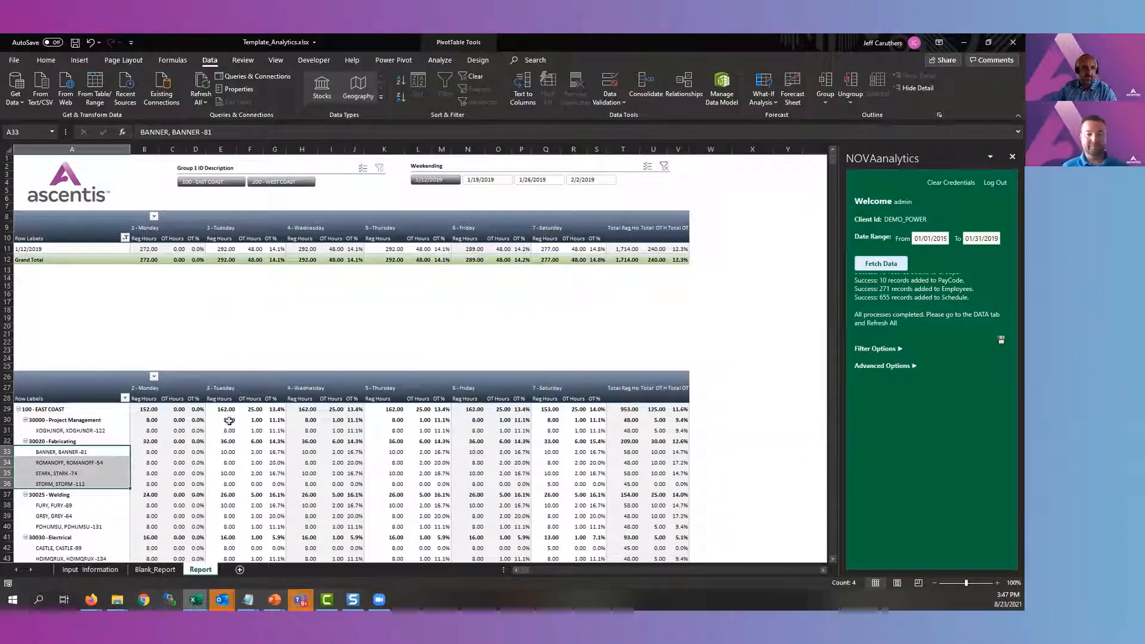
click(663, 167)
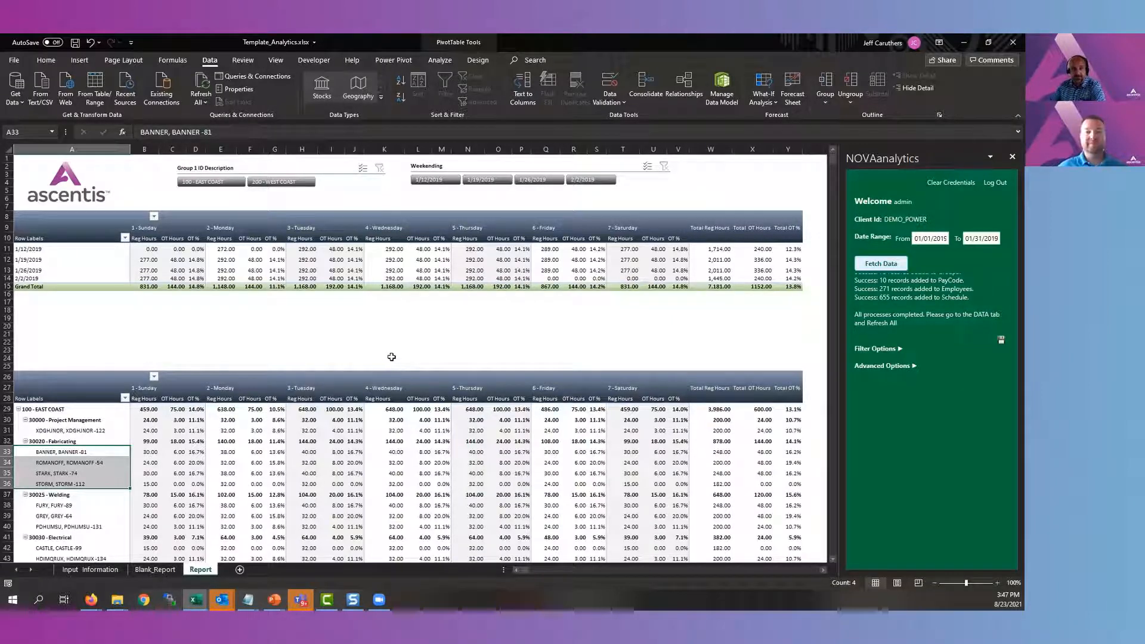
Switch to NOVAtime in Firefox, show NOVApower Analytics and expand the main navigation
click(91, 599)
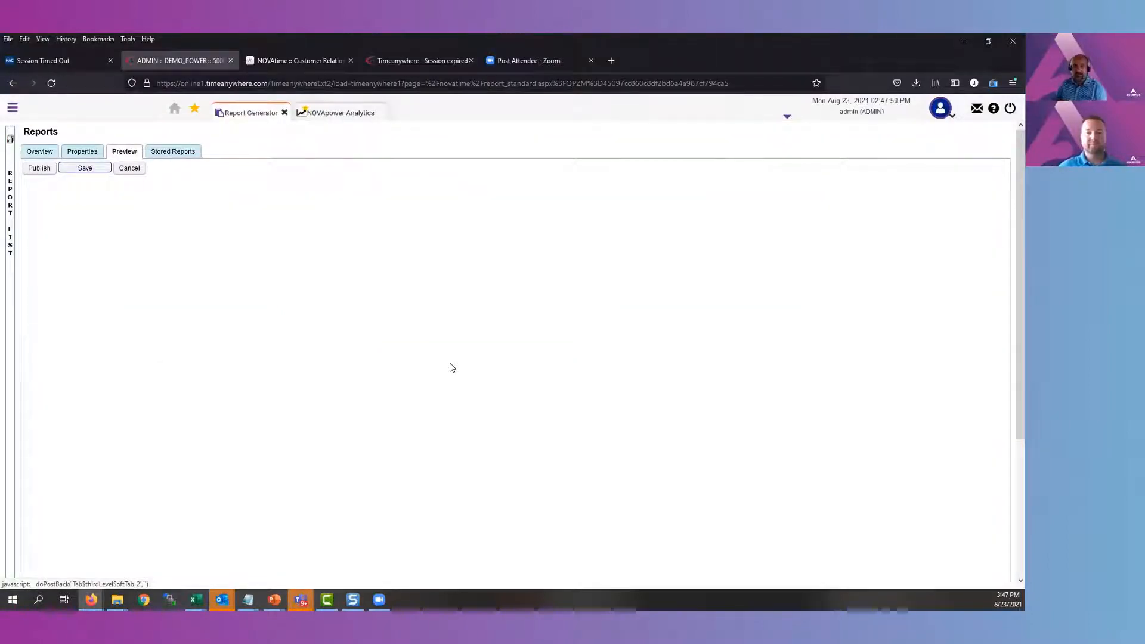
click(351, 115)
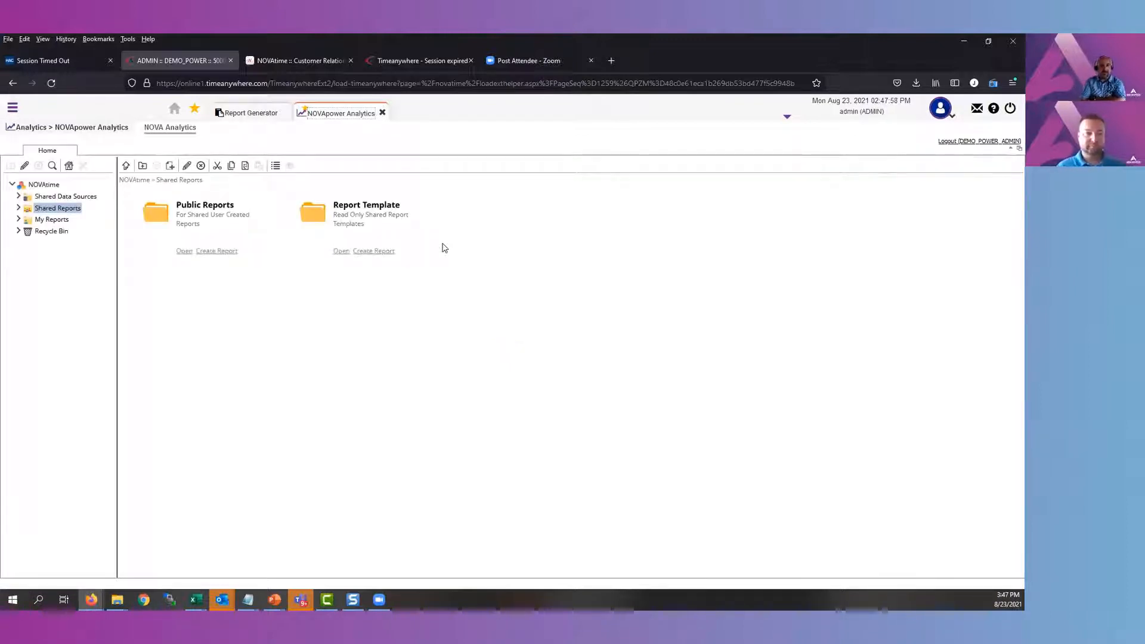
click(13, 107)
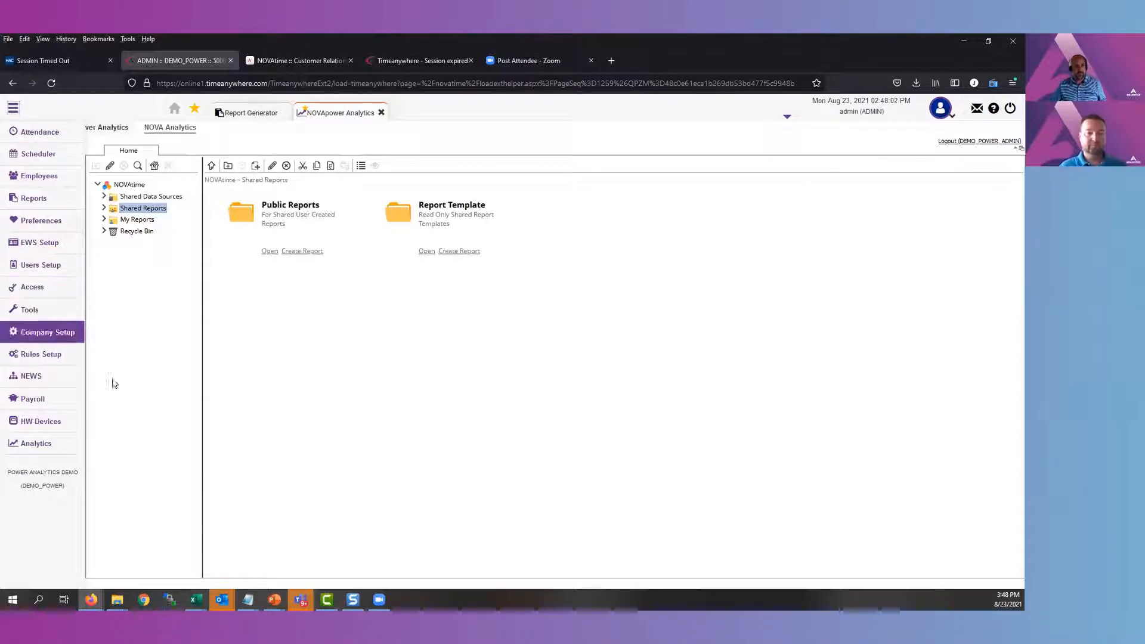
mouse_move(46, 443)
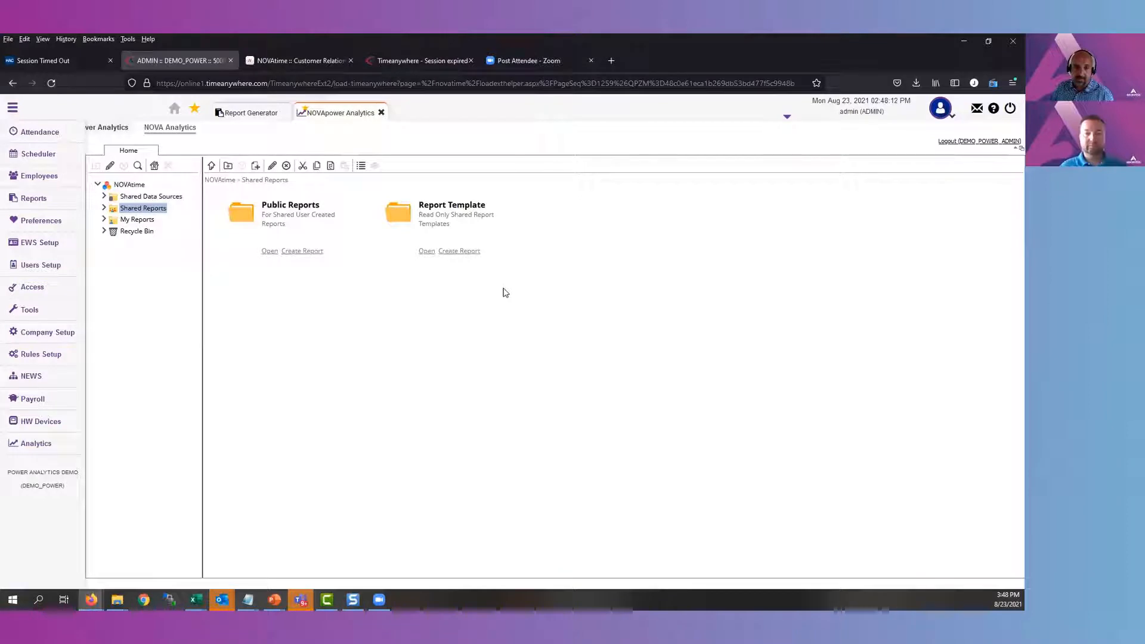
Execute the Daily Hours Analysis report from the Time and Attendance folder of Report Template
click(426, 251)
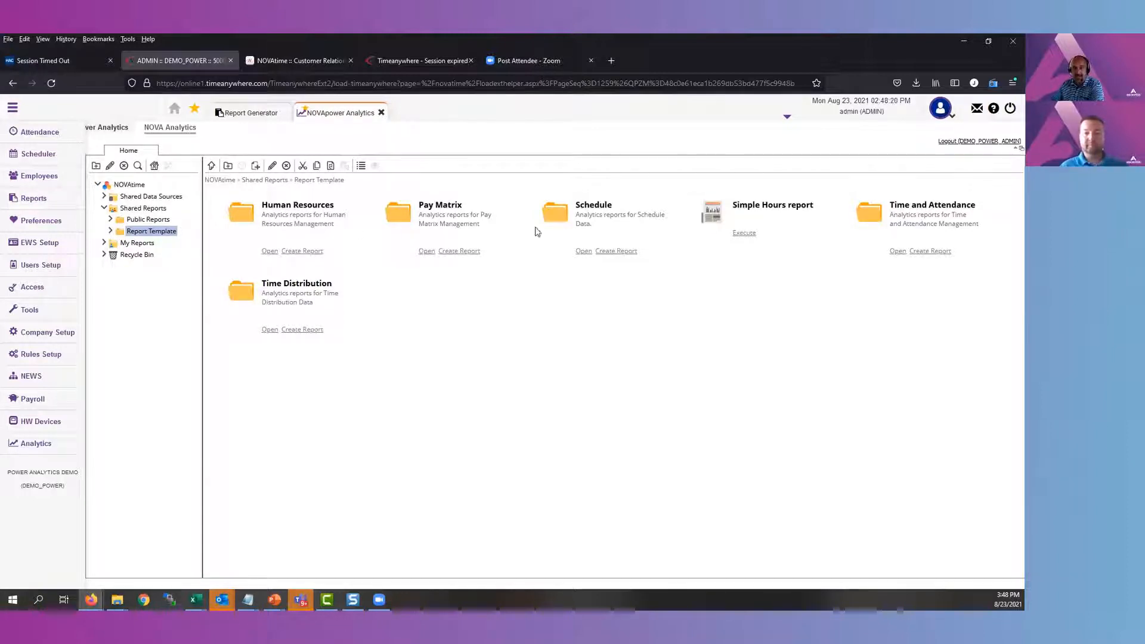
click(896, 251)
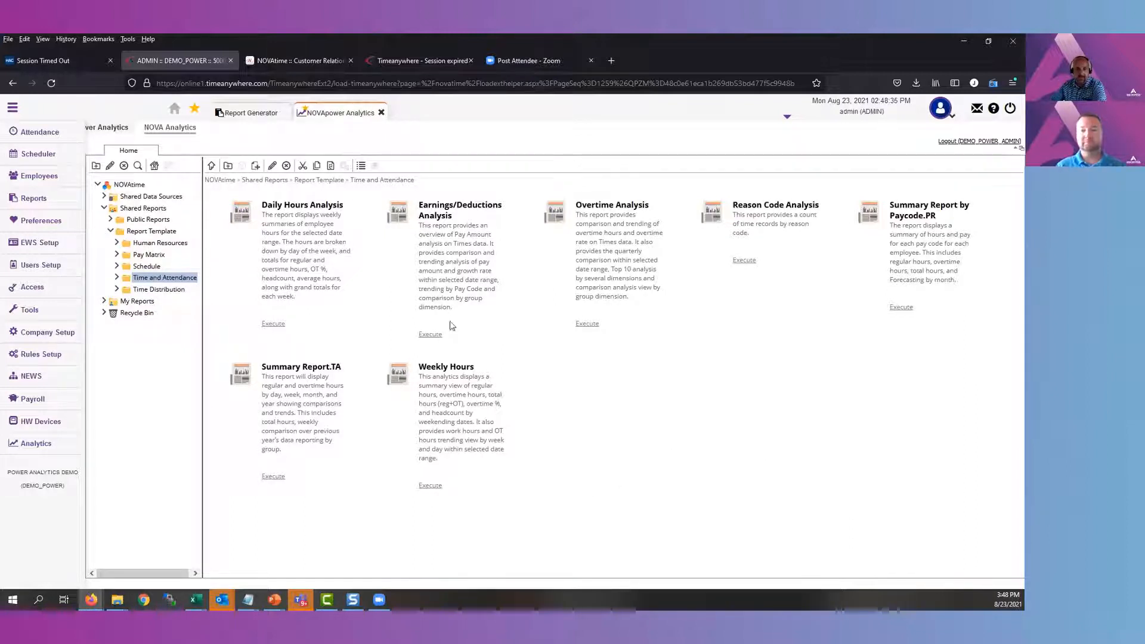
click(274, 325)
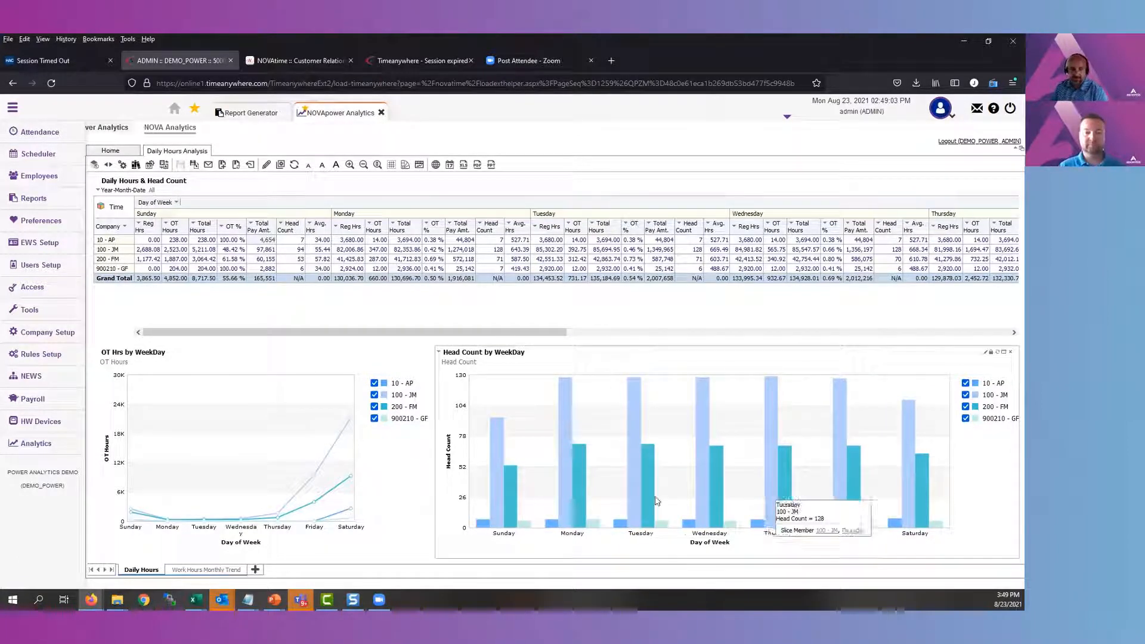
Add a new blank Pivot Table sheet to the Daily Hours Analysis report
click(258, 570)
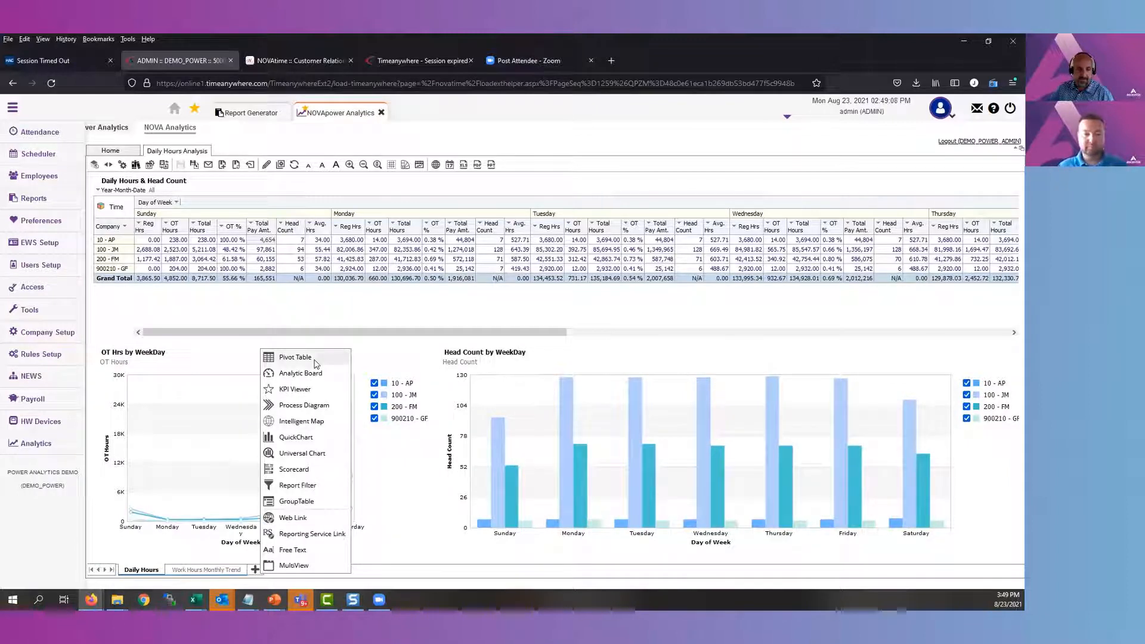
click(313, 358)
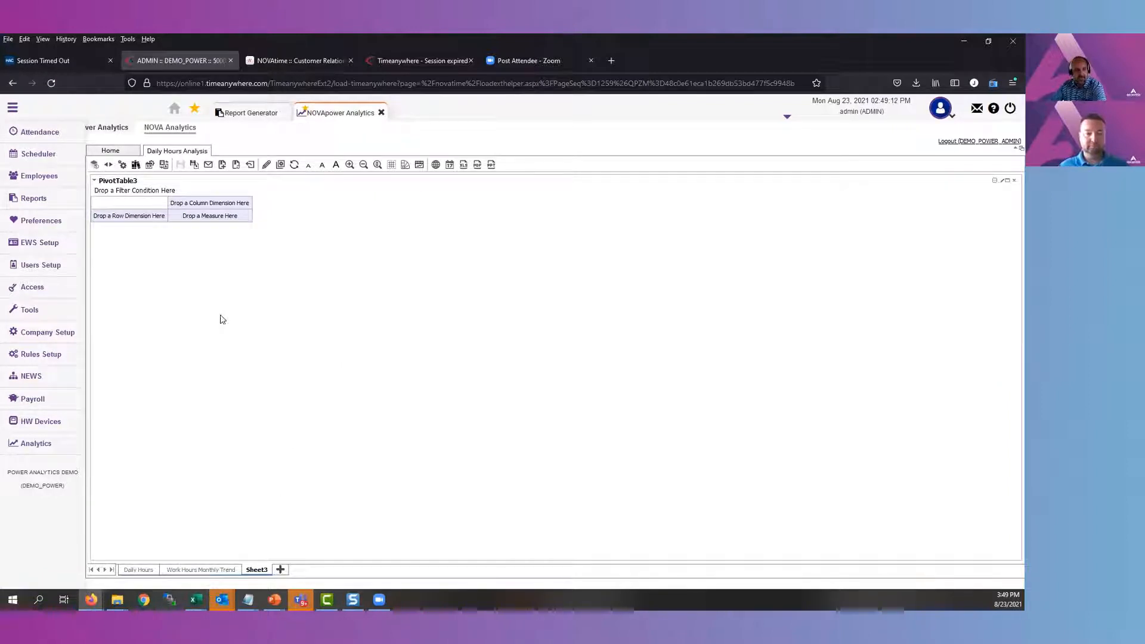
Add the Company and Department dimensions from Times as pivot table rows and expand the 100 - JM company to its departments
click(108, 164)
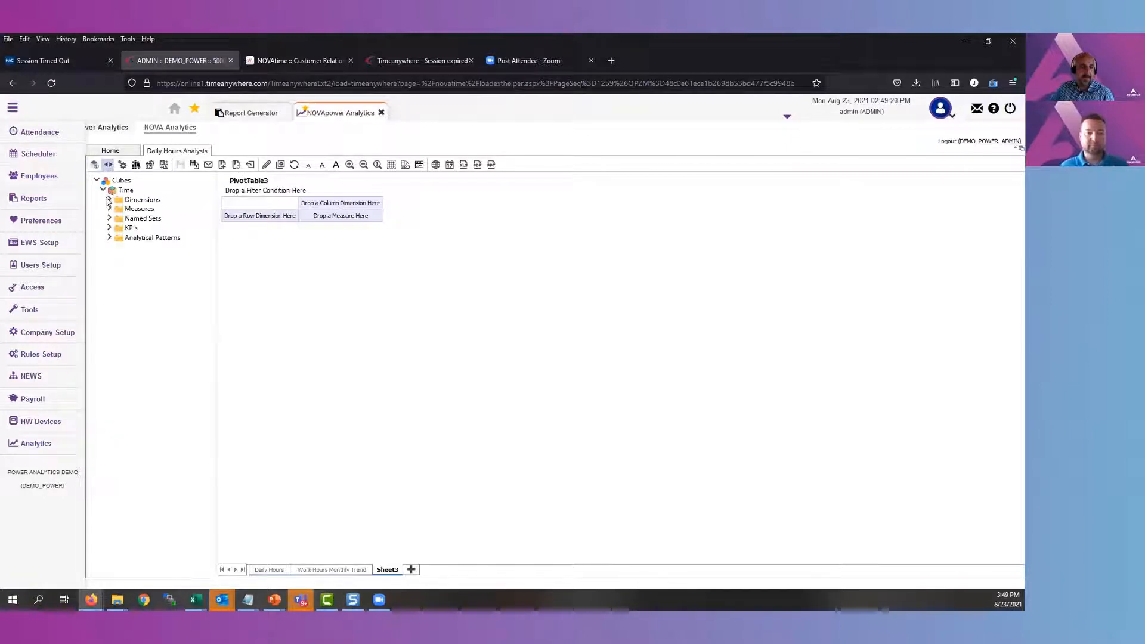
click(109, 201)
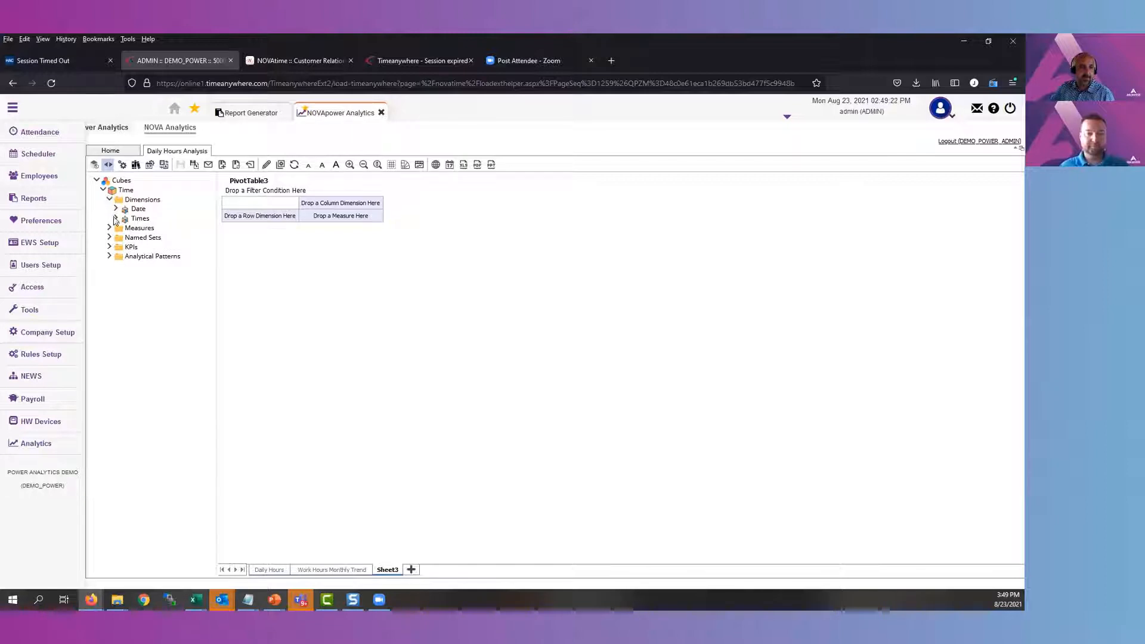
click(115, 219)
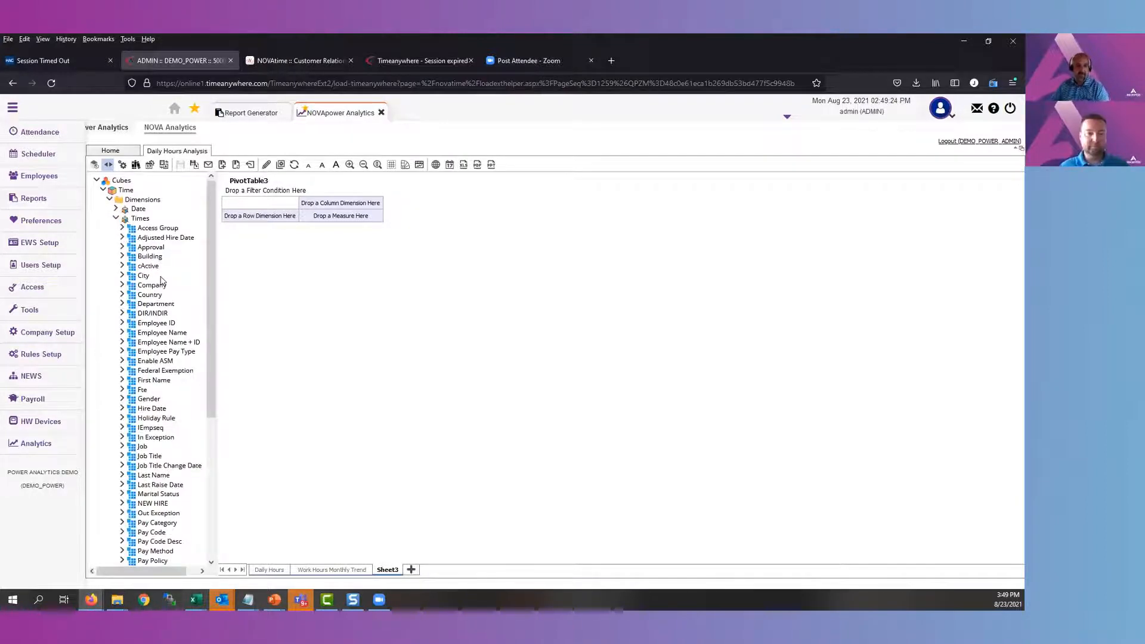
drag(156, 286, 266, 218)
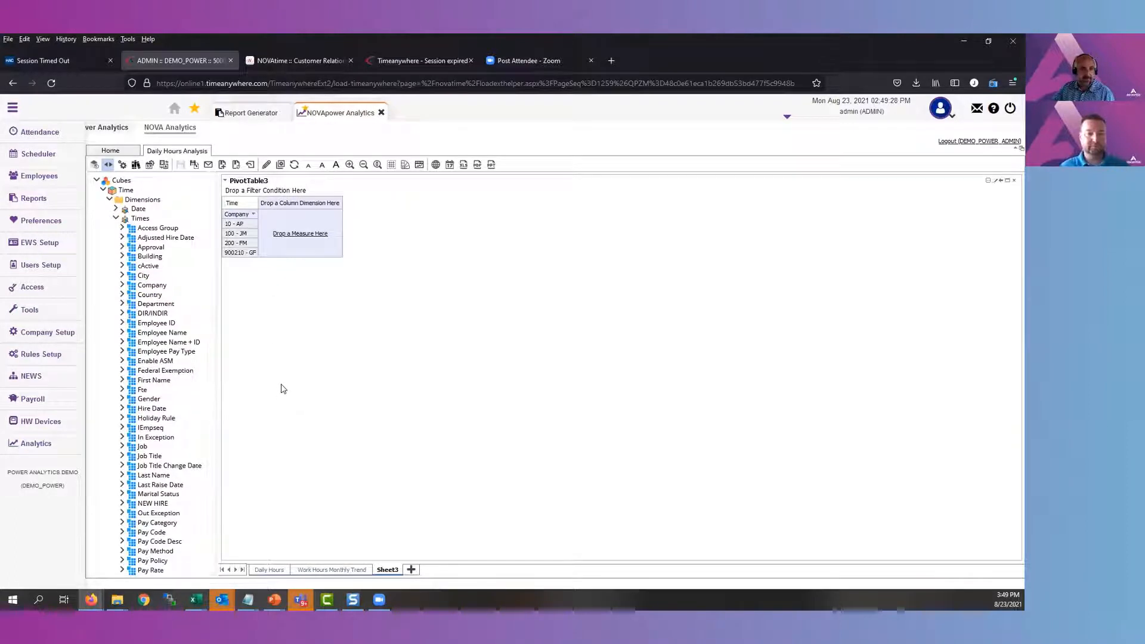
drag(156, 303, 260, 219)
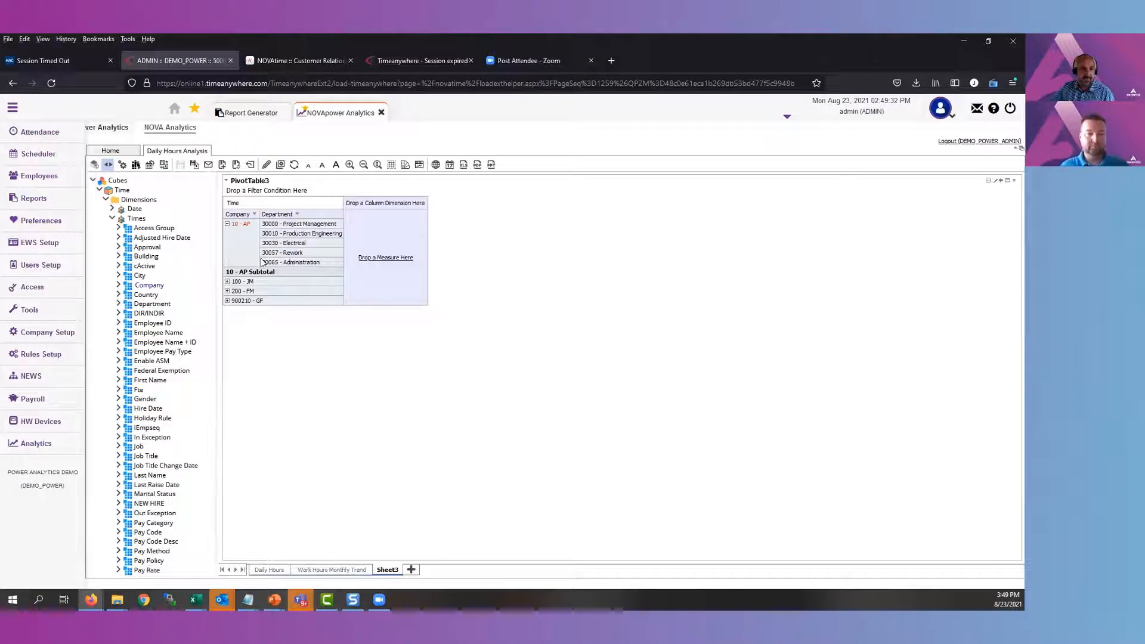
click(226, 281)
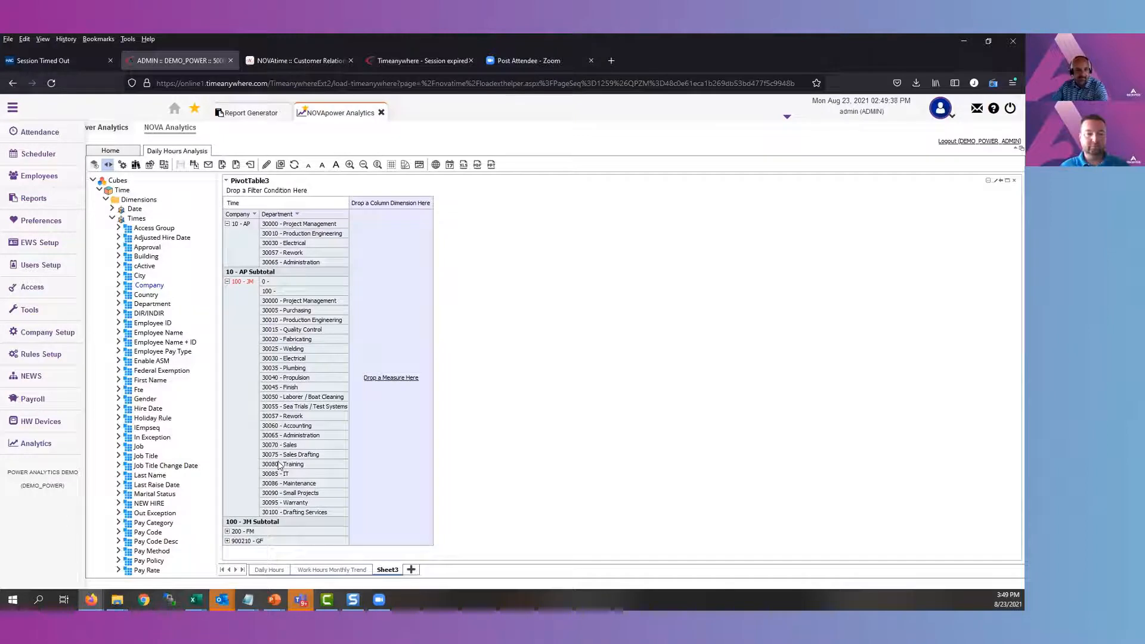
Add the Total Hrs measure to the pivot table
scroll(161, 398, down, 5)
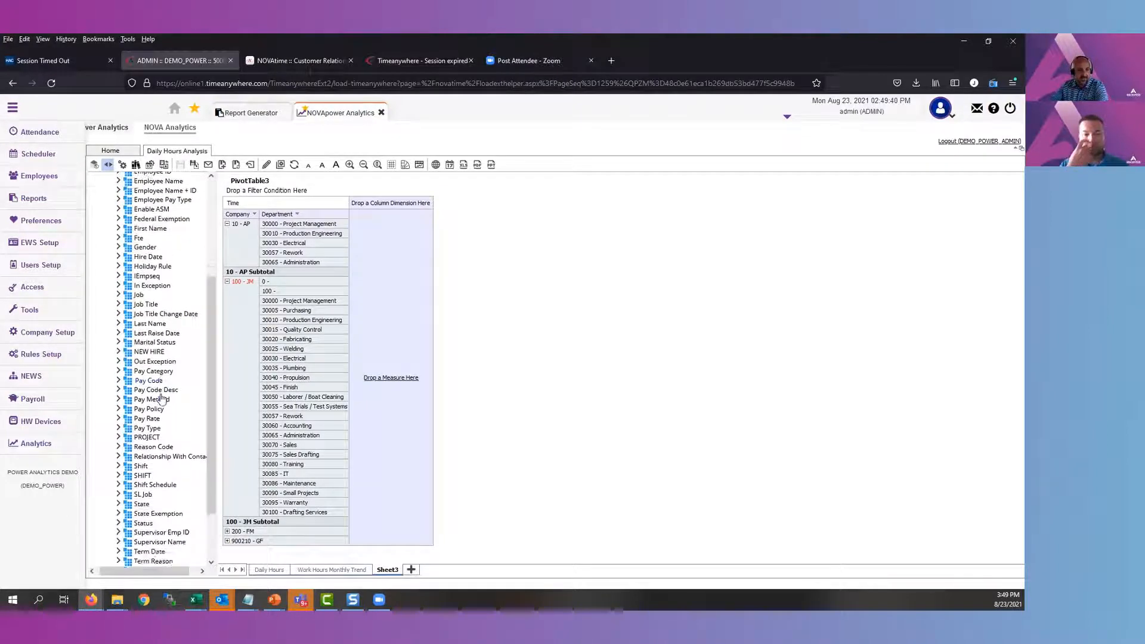
scroll(161, 398, down, 3)
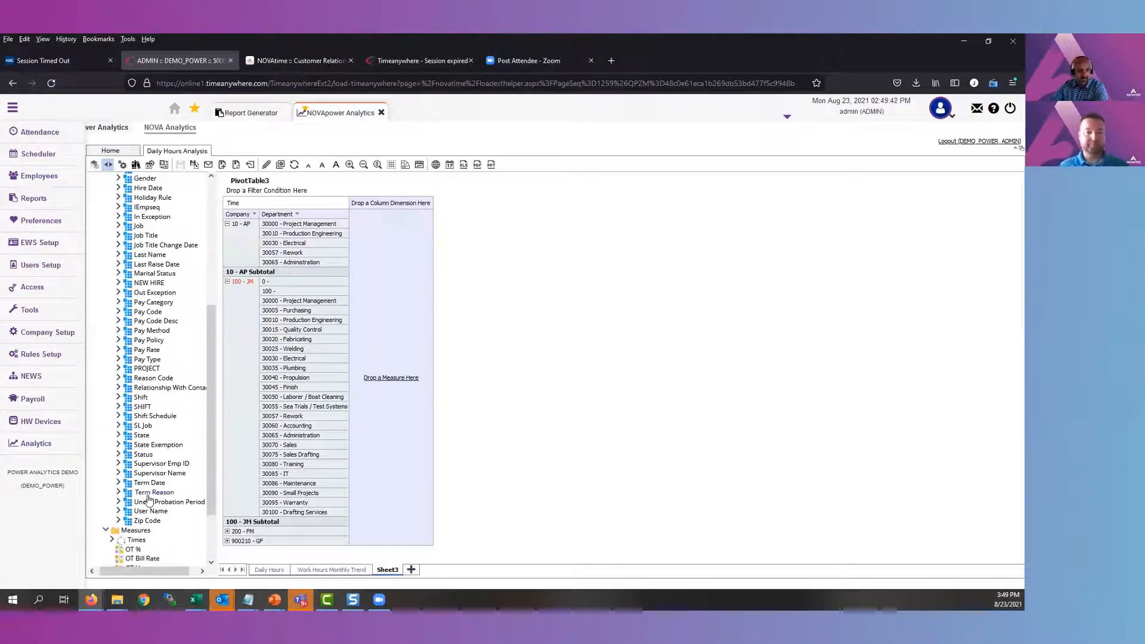
scroll(148, 499, down, 3)
drag(141, 511, 392, 345)
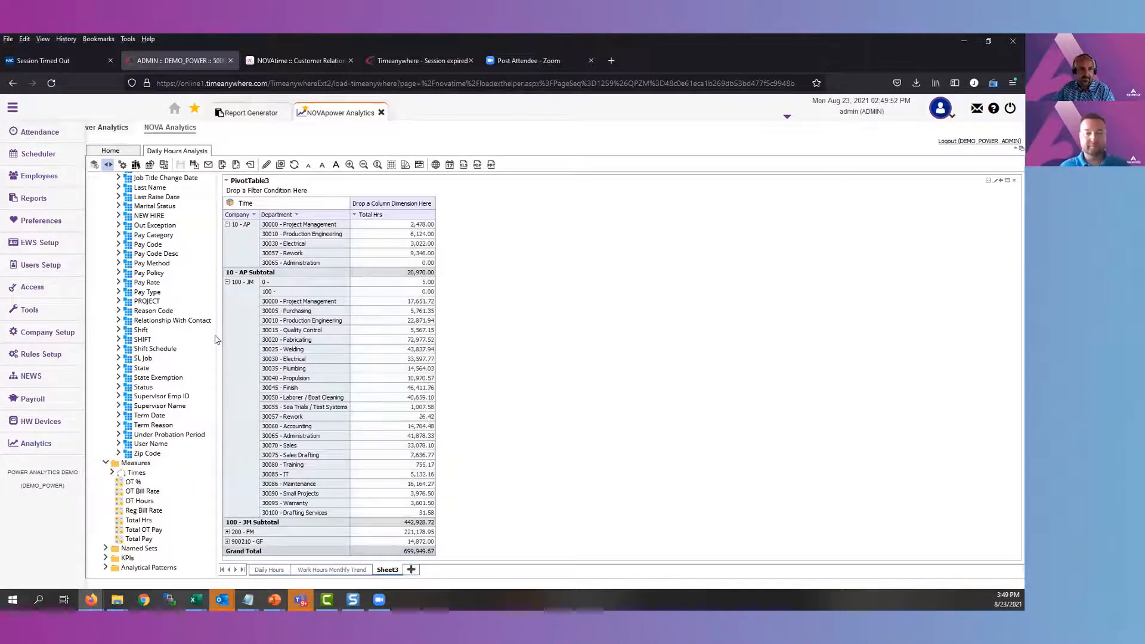
Add the Year-Quarter-Month-Date hierarchy from the Date dimension as the pivot table's column dimension
scroll(115, 216, up, 10)
click(111, 209)
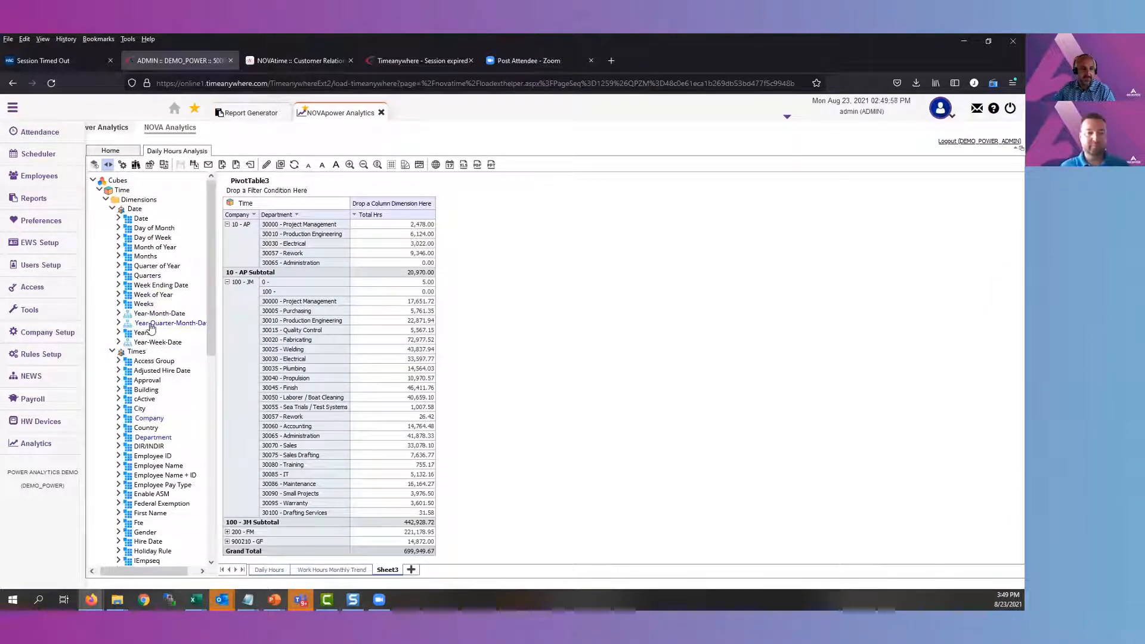
drag(150, 328, 384, 203)
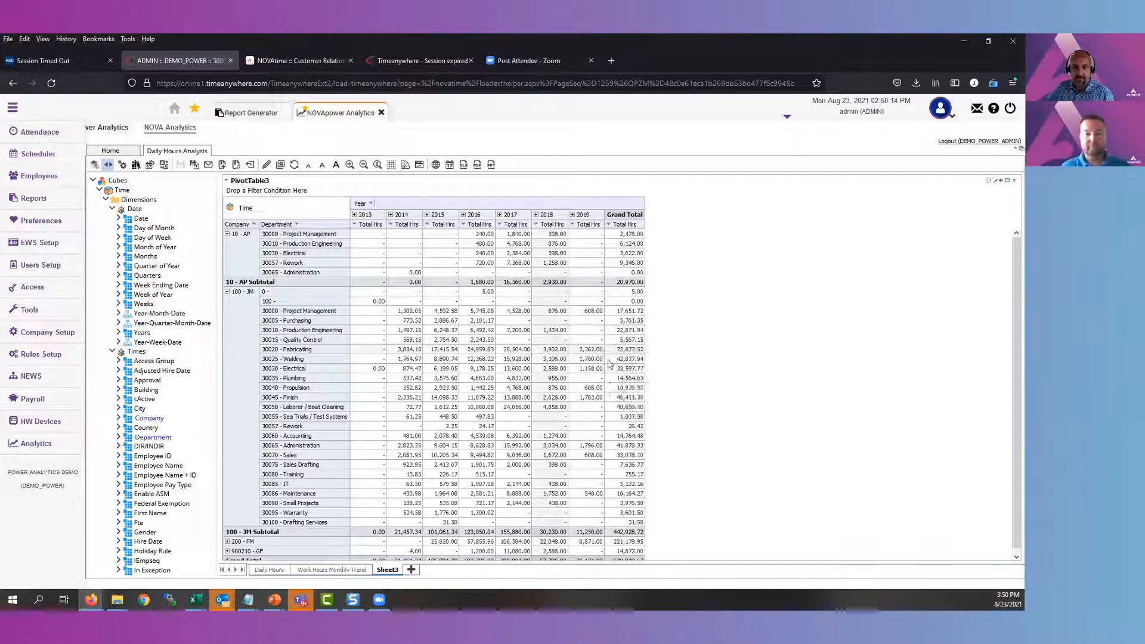
Drill down the 2019 column through Q1 2019 to the individual days of February 2019
mouse_move(582, 328)
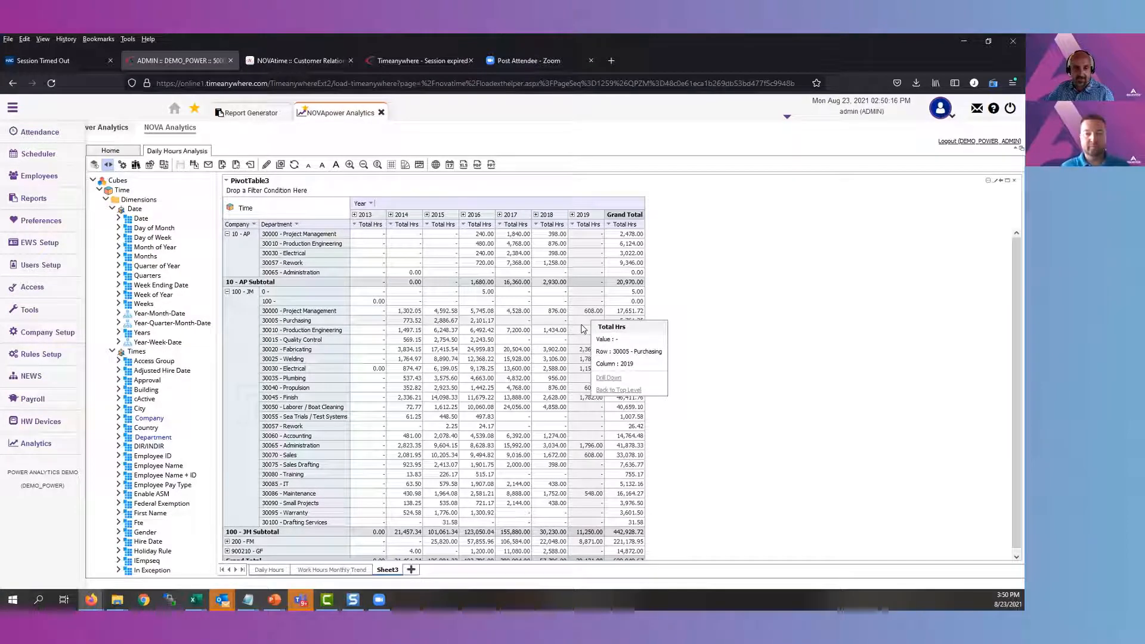
click(572, 215)
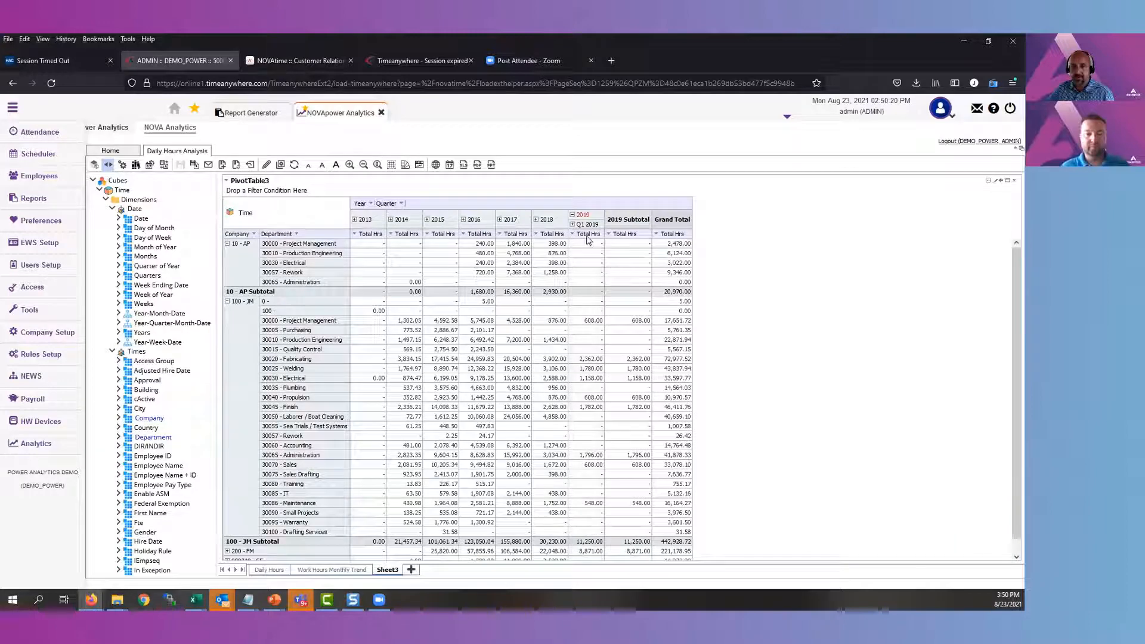
click(572, 225)
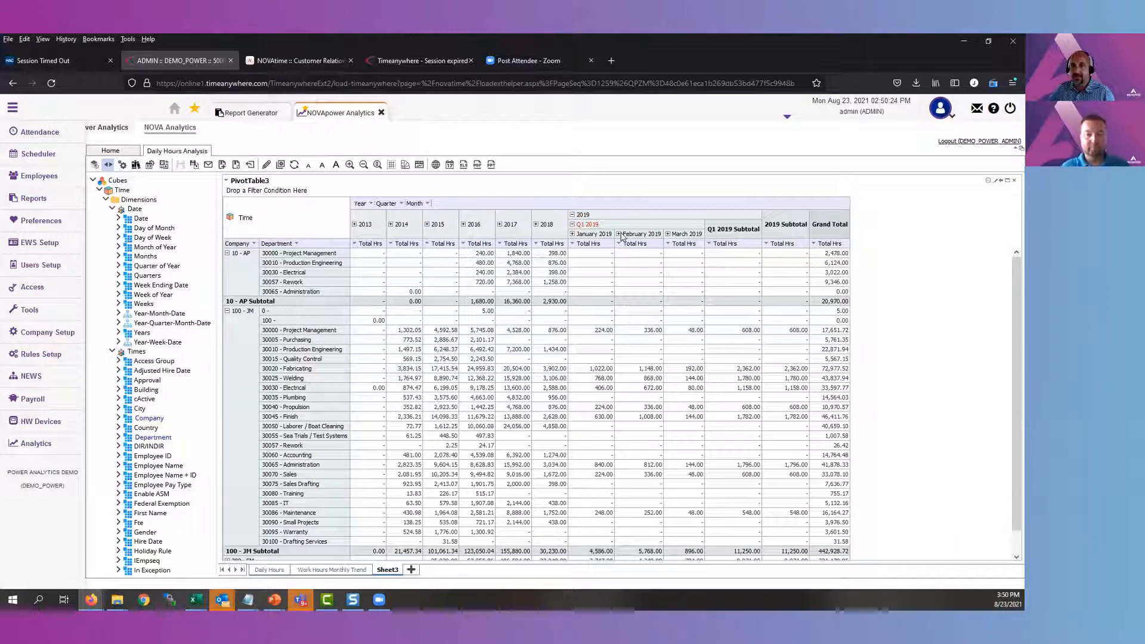
click(619, 234)
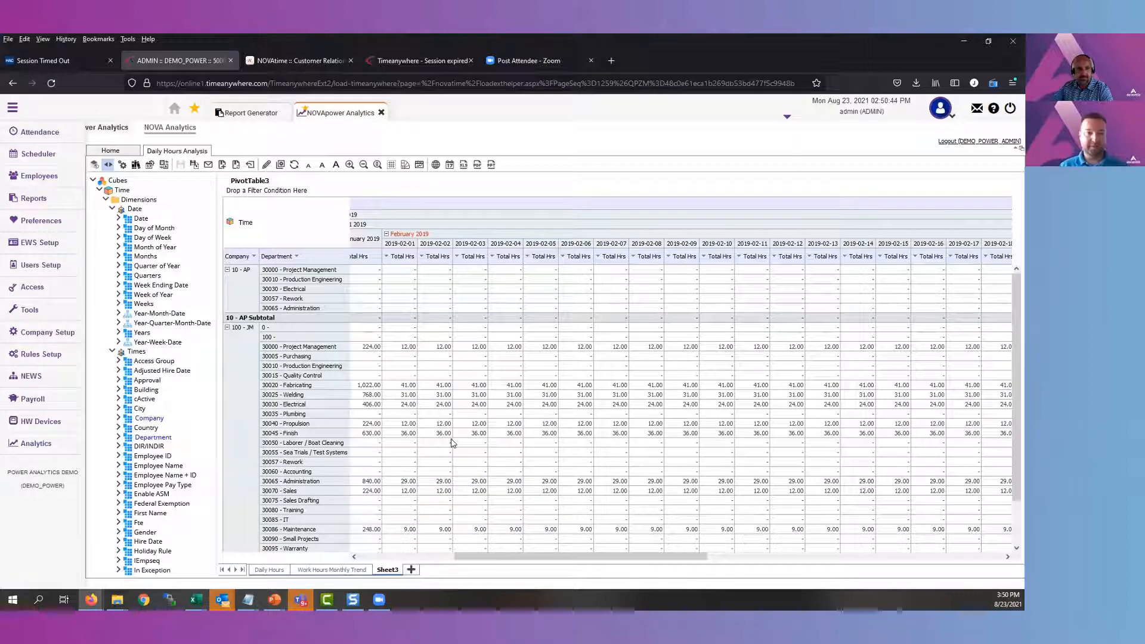
Switch from NOVApower Analytics to the open Report Generator page
click(258, 119)
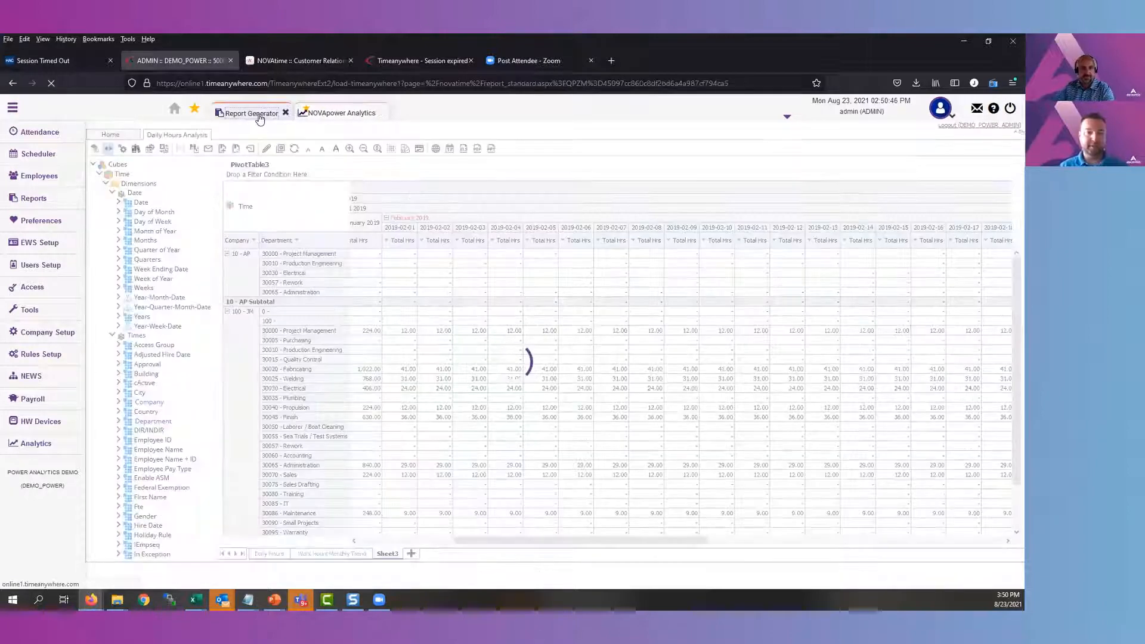